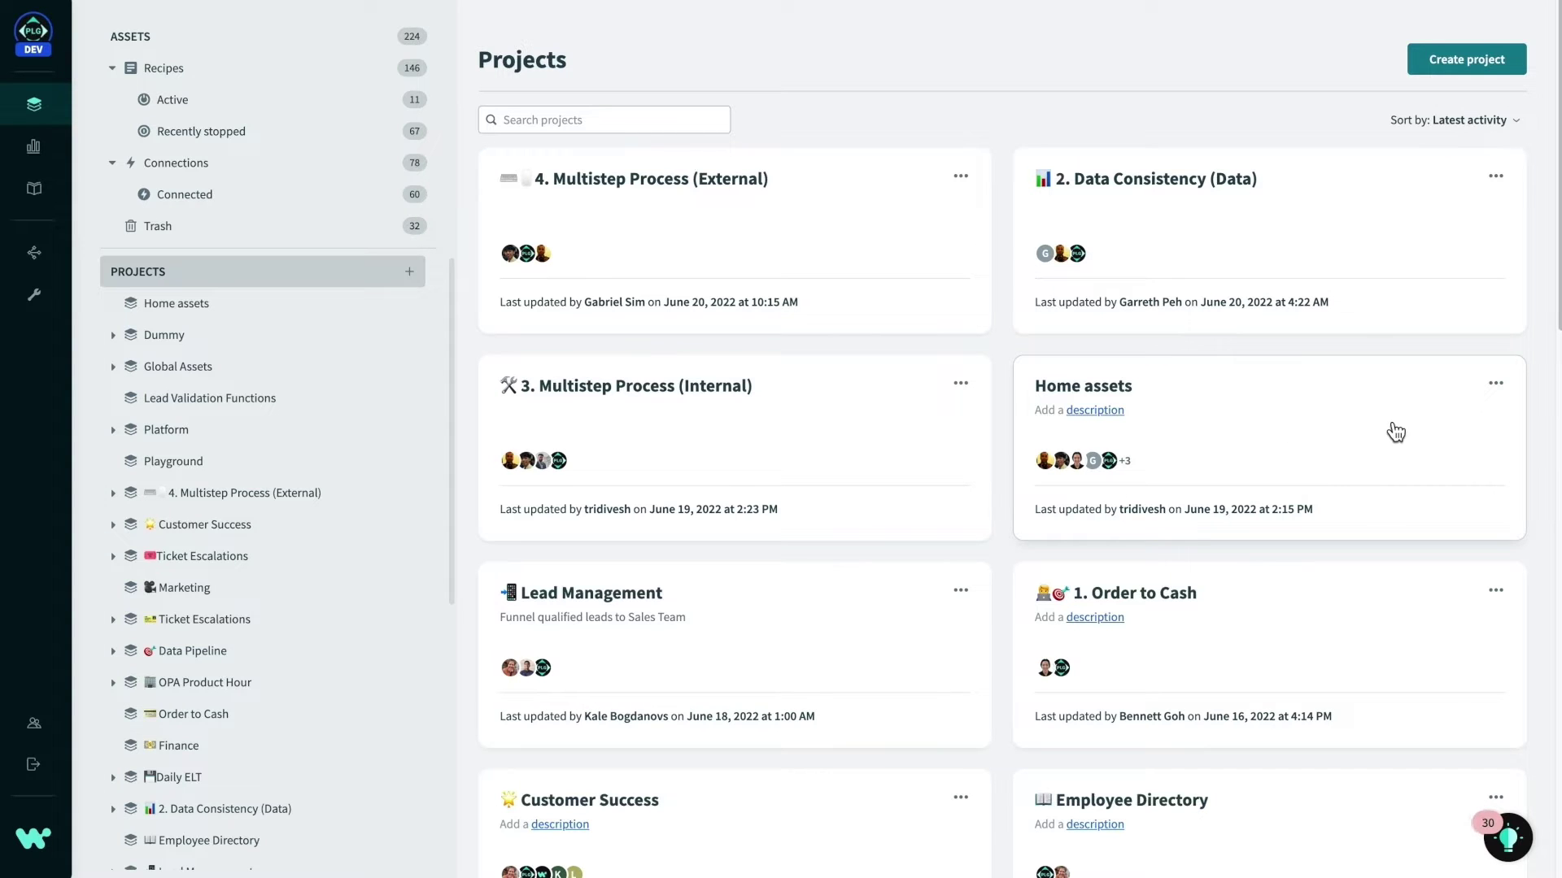
Open the 1. Order to Cash project, look into FIN, then open the SALES folder.
scroll(1396, 437, down, 2)
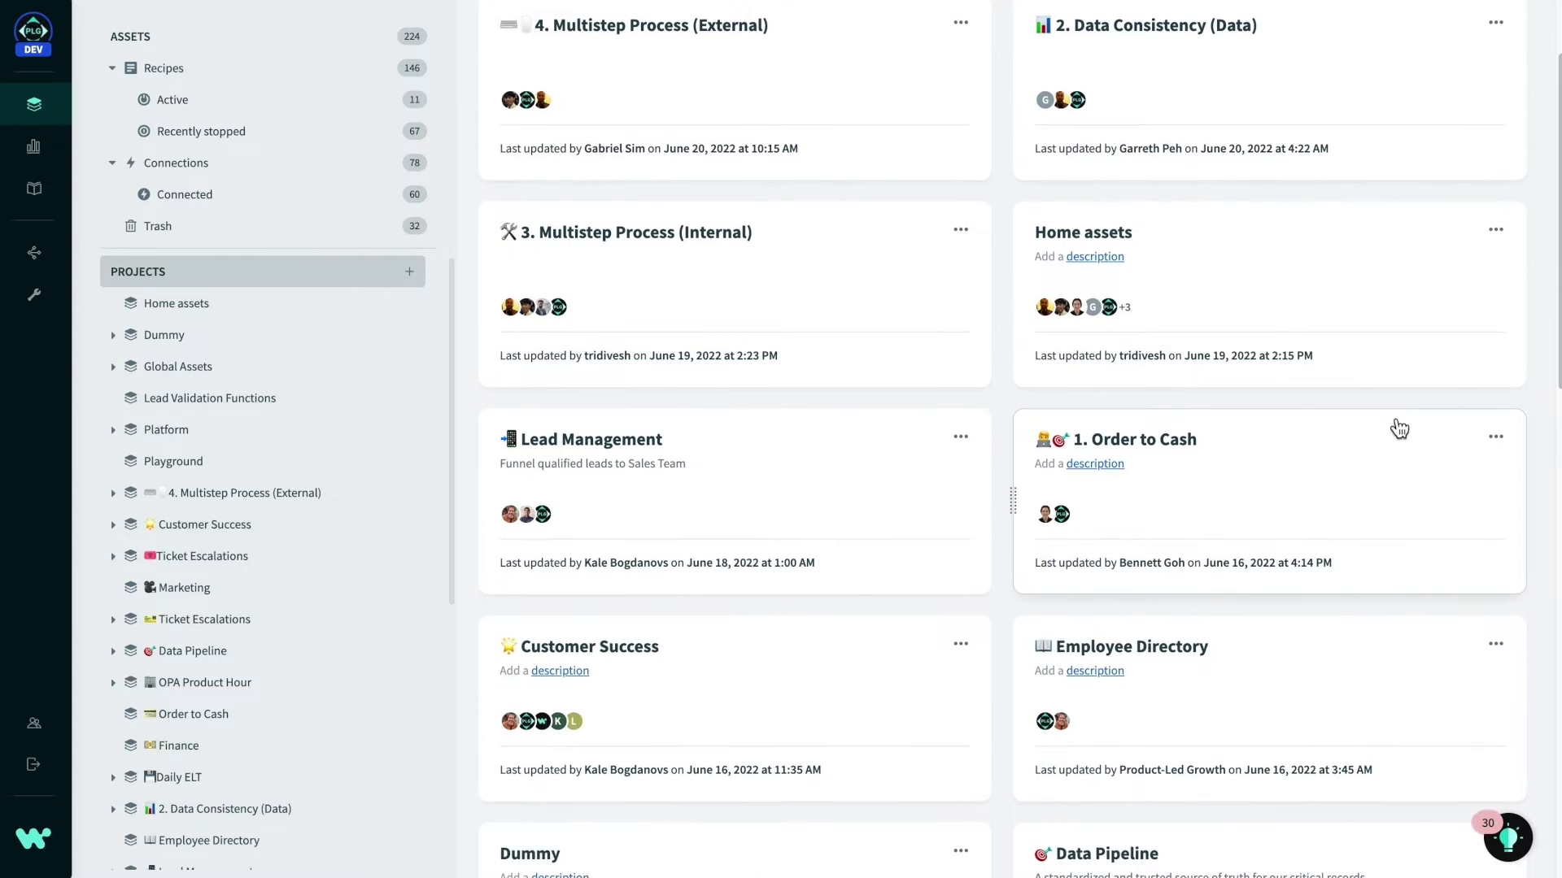
scroll(1396, 427, up, 2)
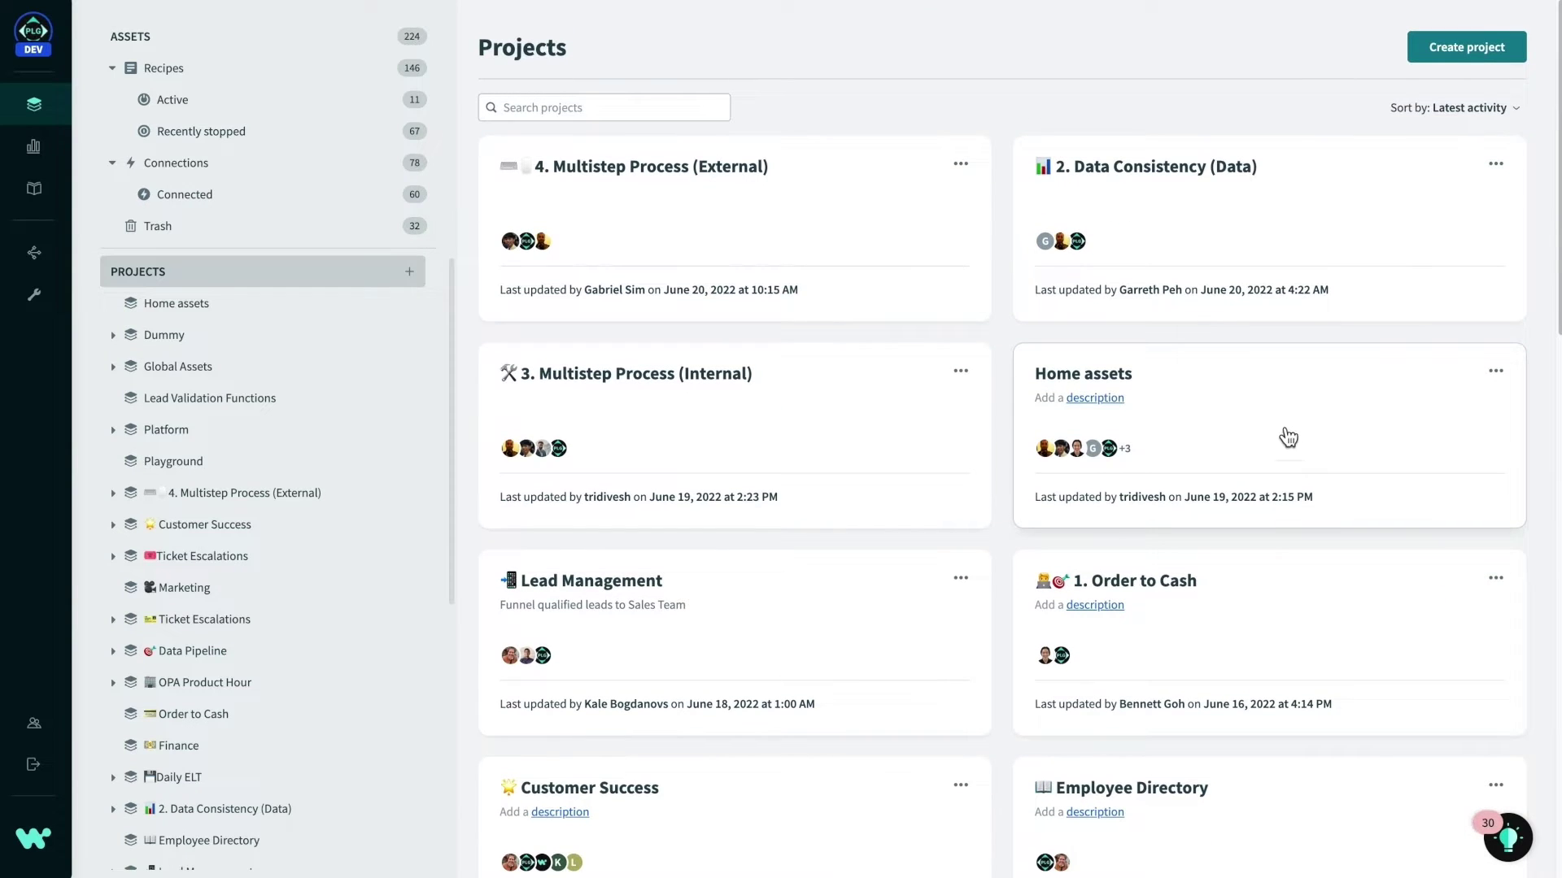
click(1245, 636)
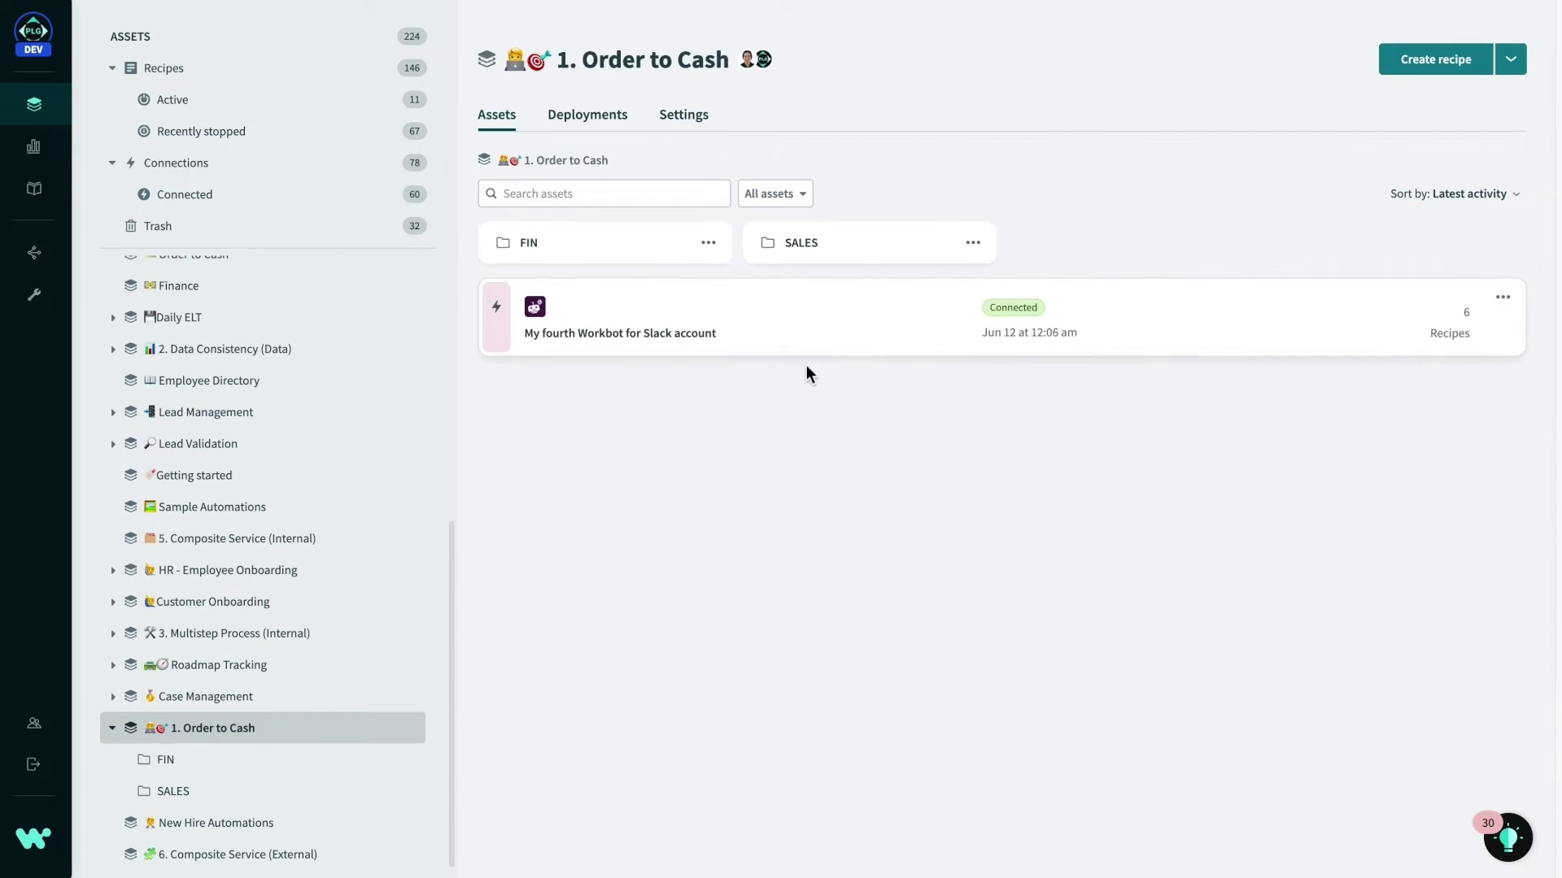
click(595, 242)
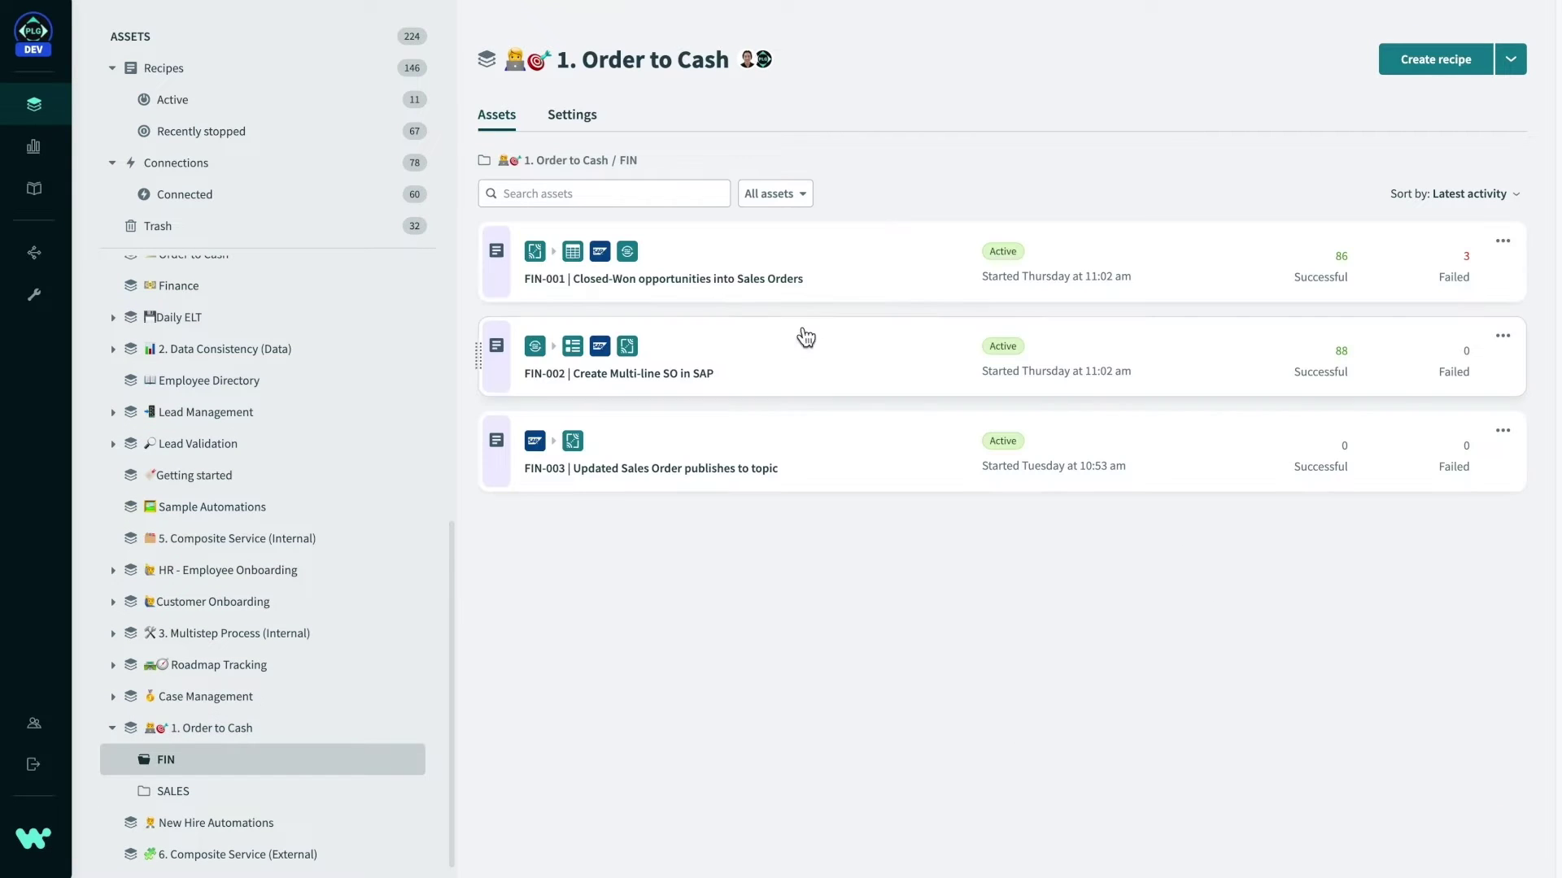
click(575, 162)
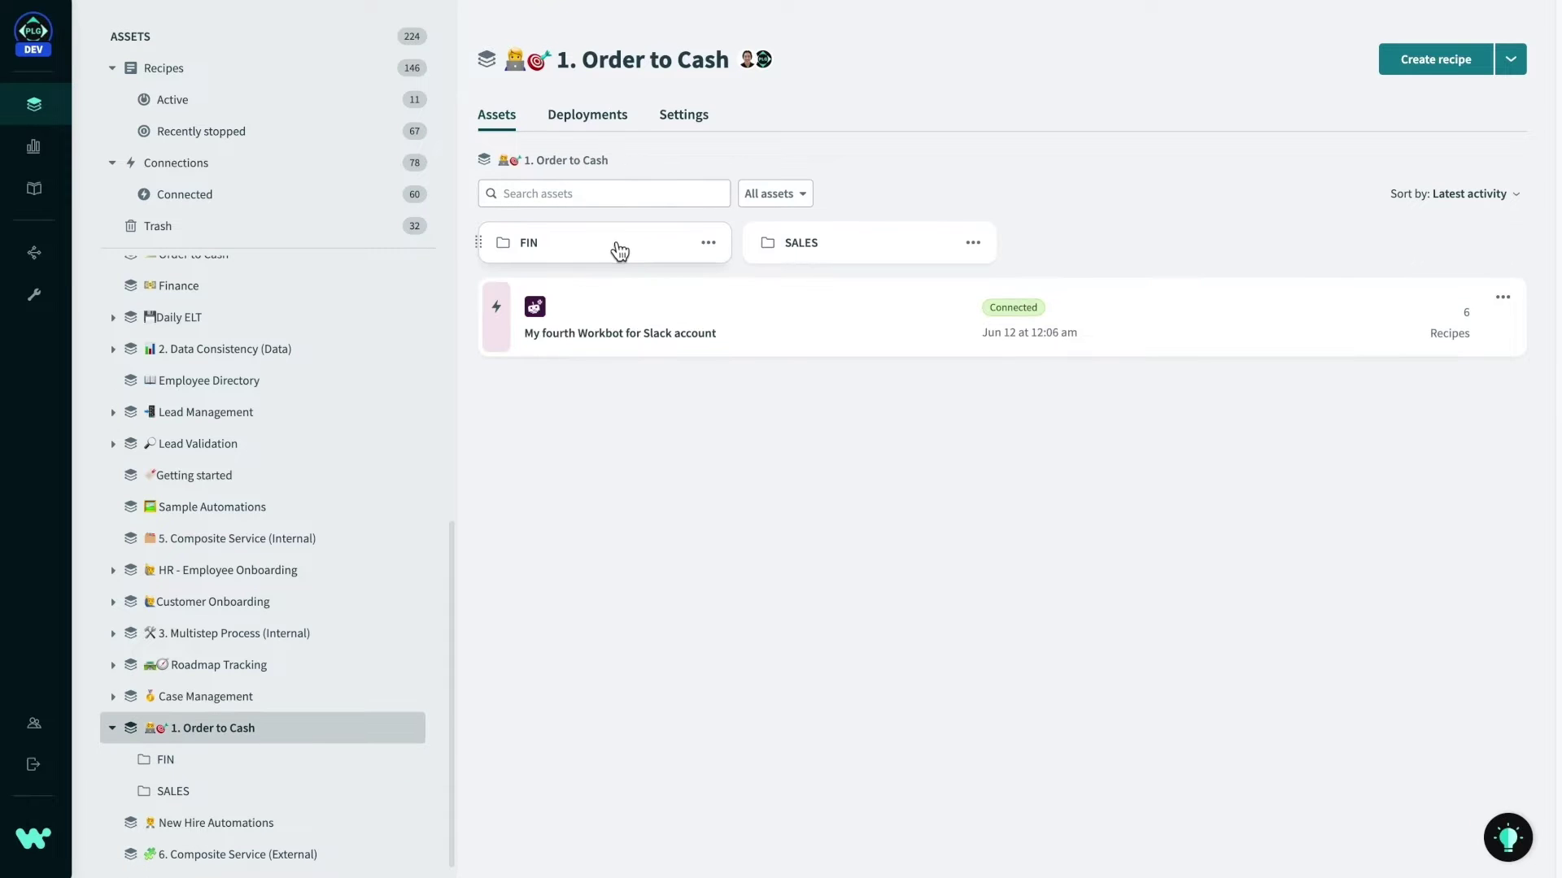
click(832, 254)
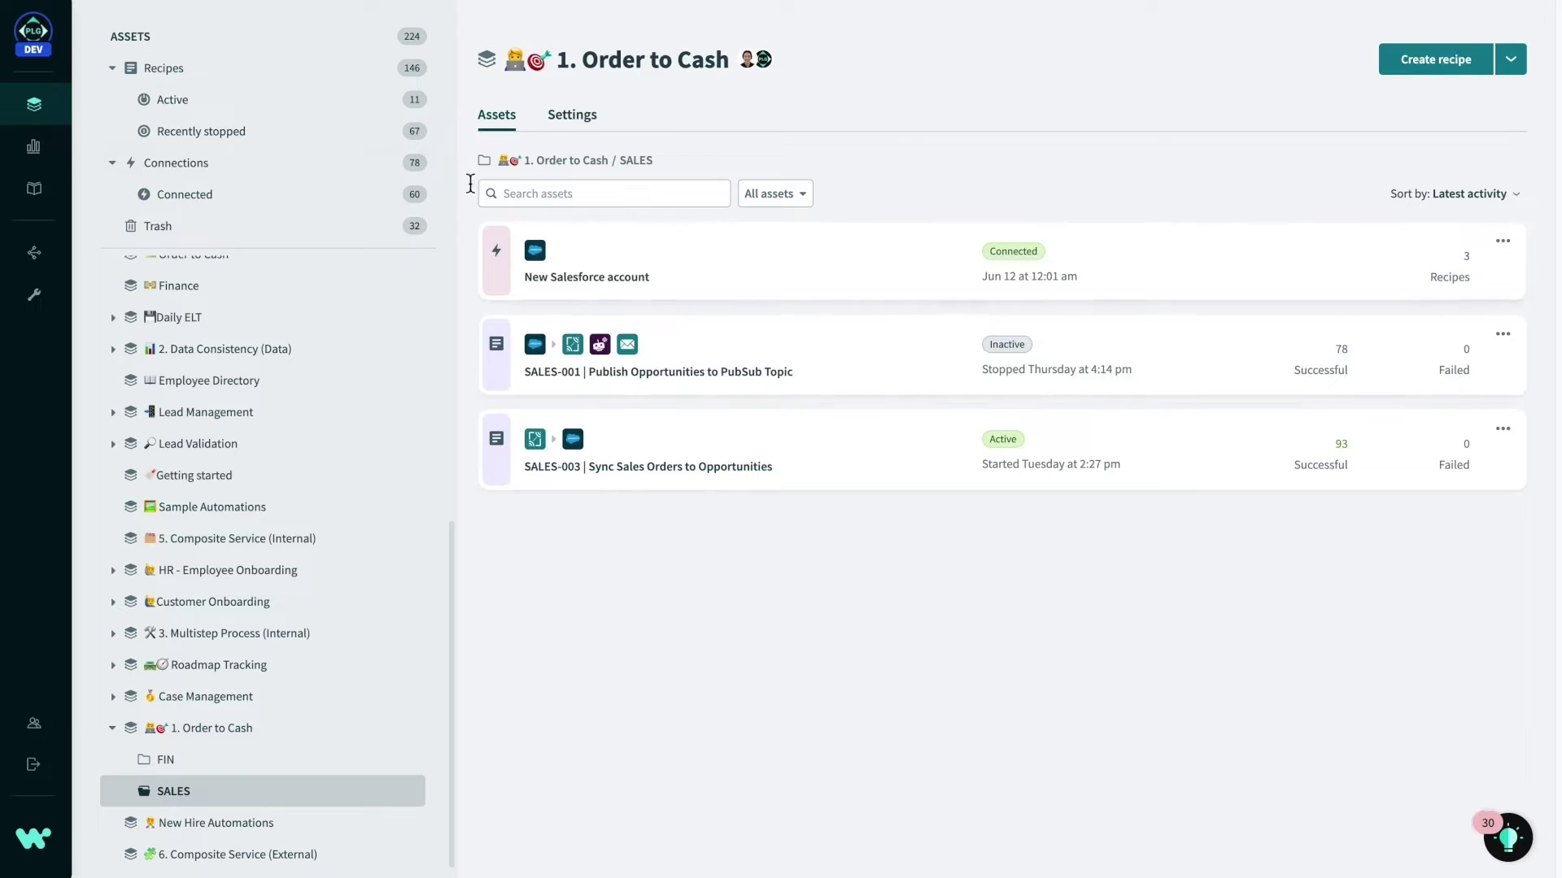
click(49, 50)
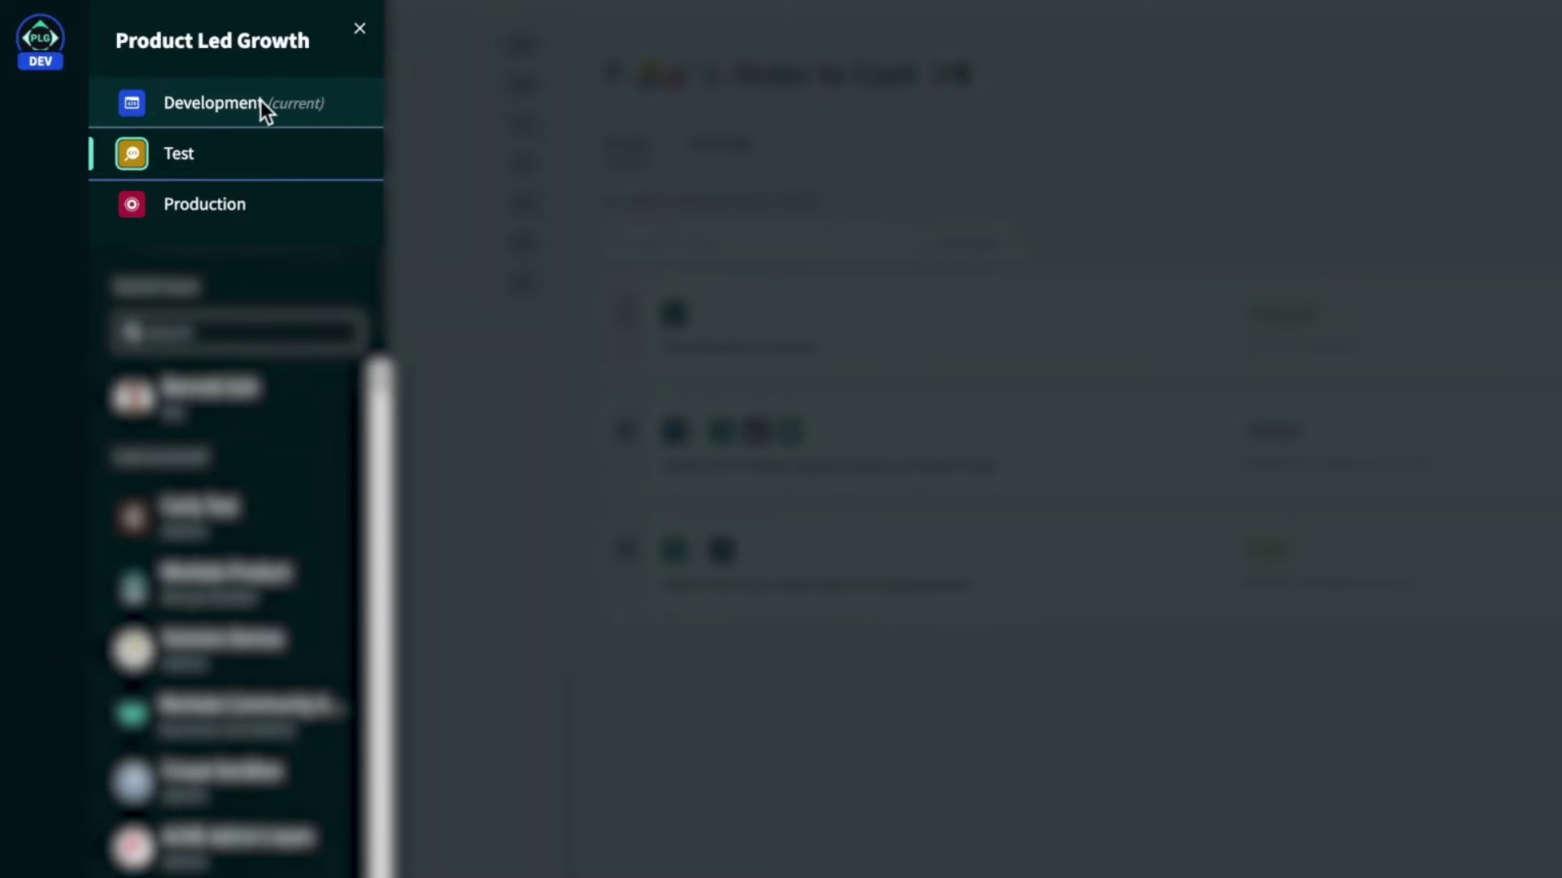
click(65, 47)
mouse_move(104, 300)
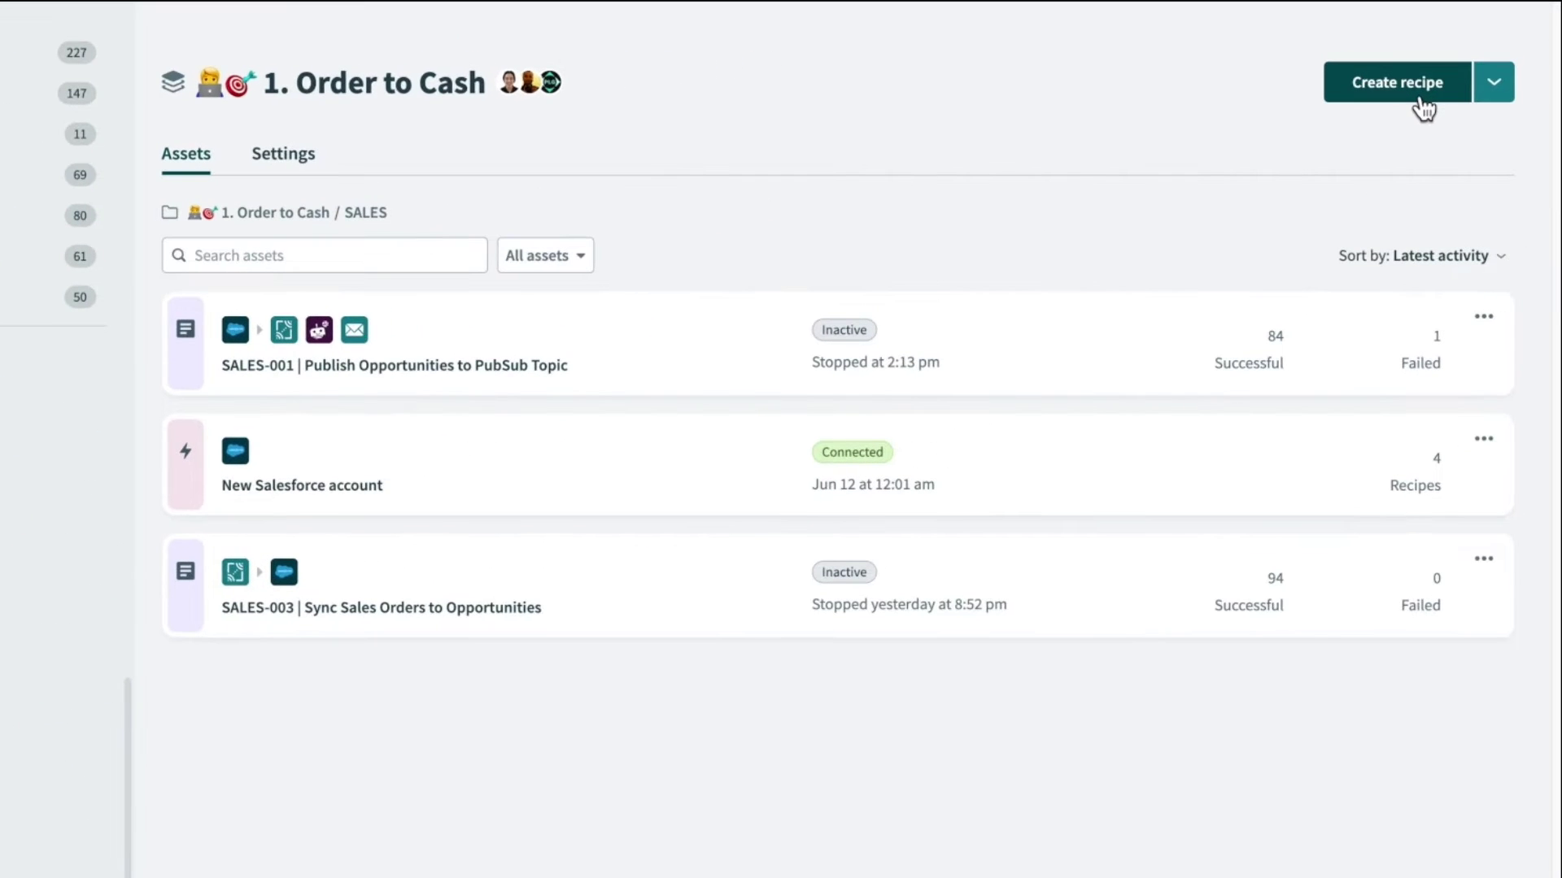
Create a recipe named 'Publish Opportunities to Pubsub Topic' in SALES, starting with Trigger from an app.
click(1419, 99)
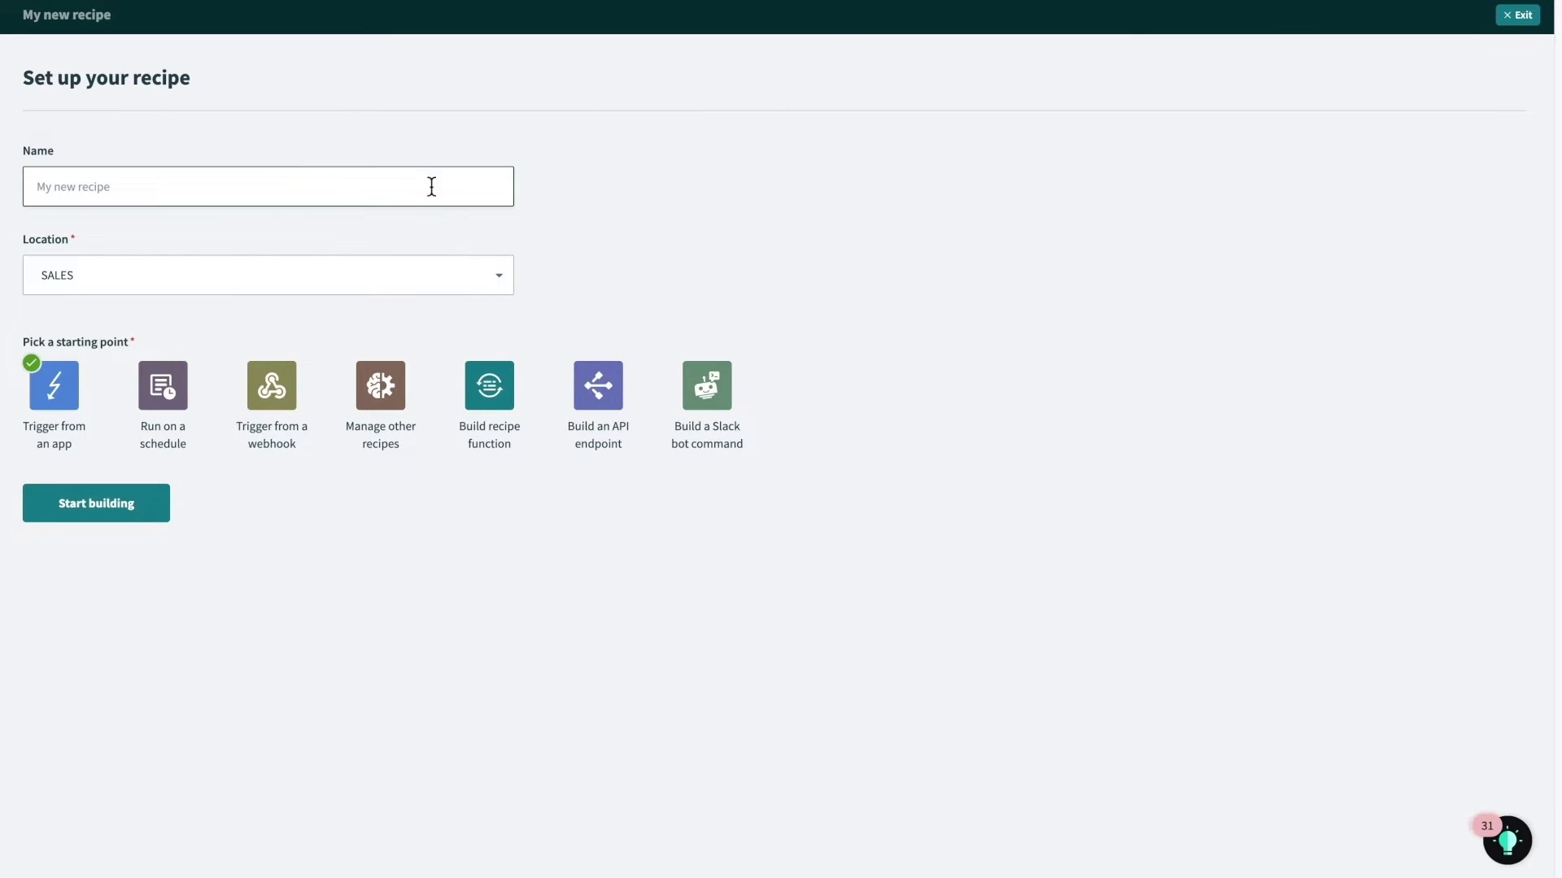
text(Publish Opportunities to Pubsub Topic)
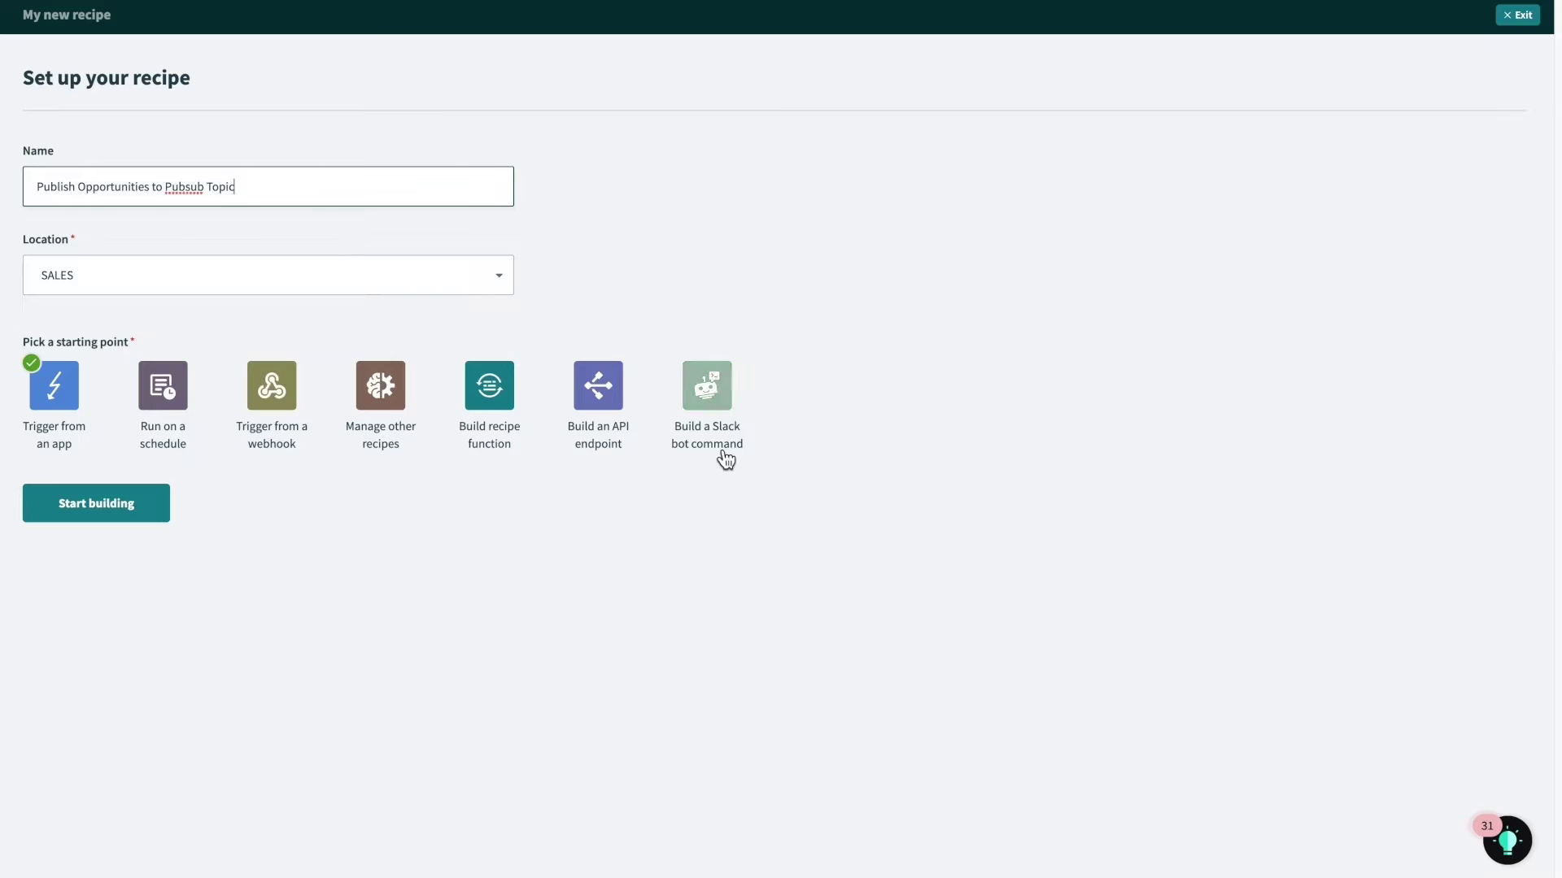
Set a Salesforce New/updated record trigger connected through the New Salesforce account.
click(130, 521)
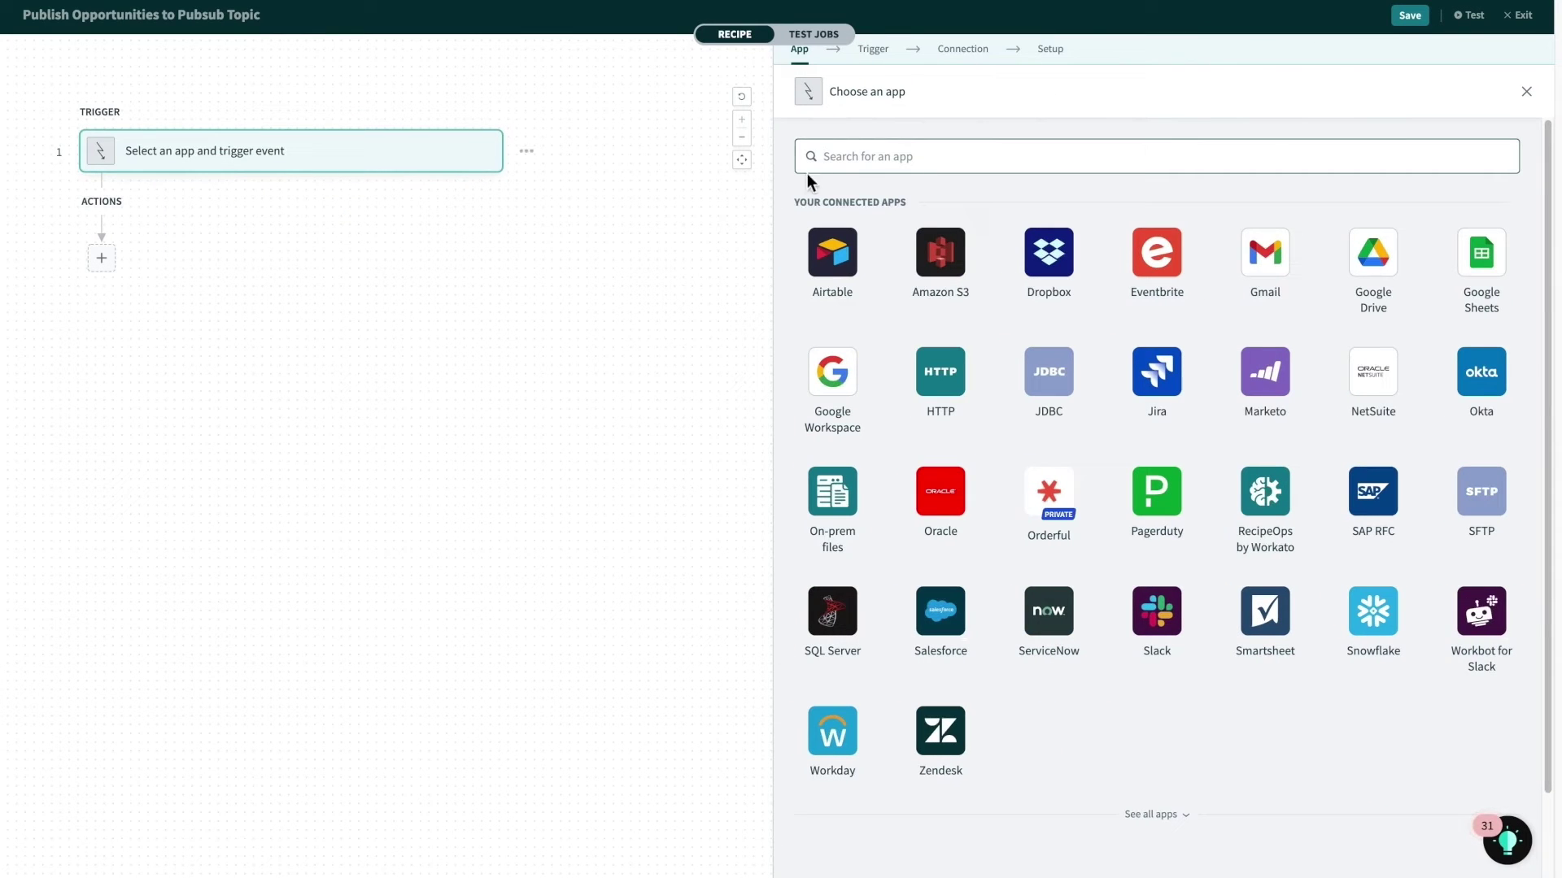
click(829, 157)
text(salesfor)
click(821, 250)
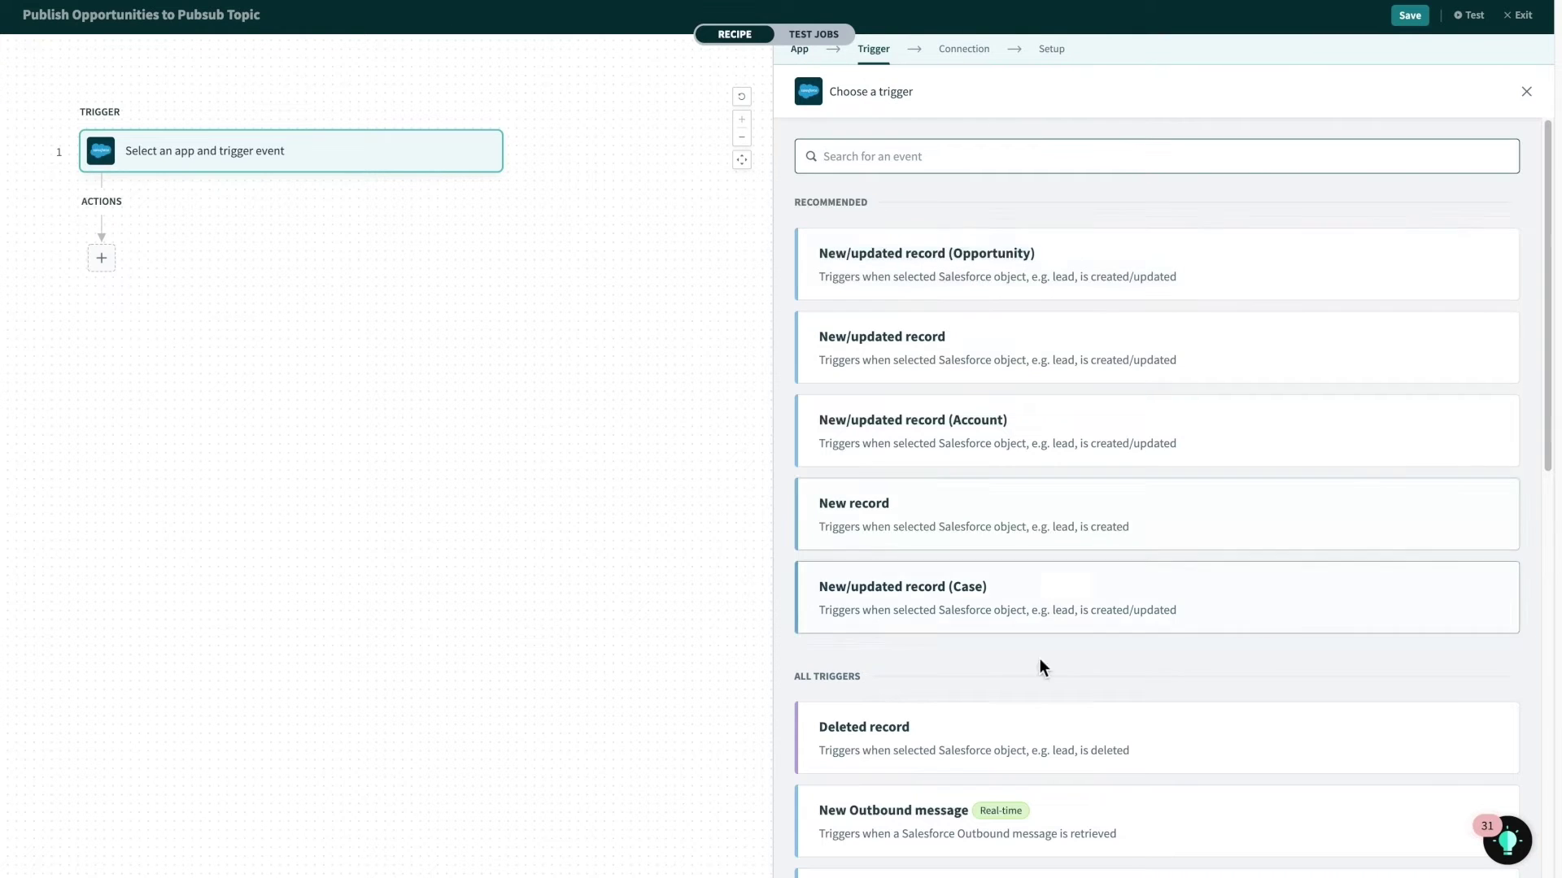
scroll(1039, 669, down, 2)
scroll(1041, 669, down, 4)
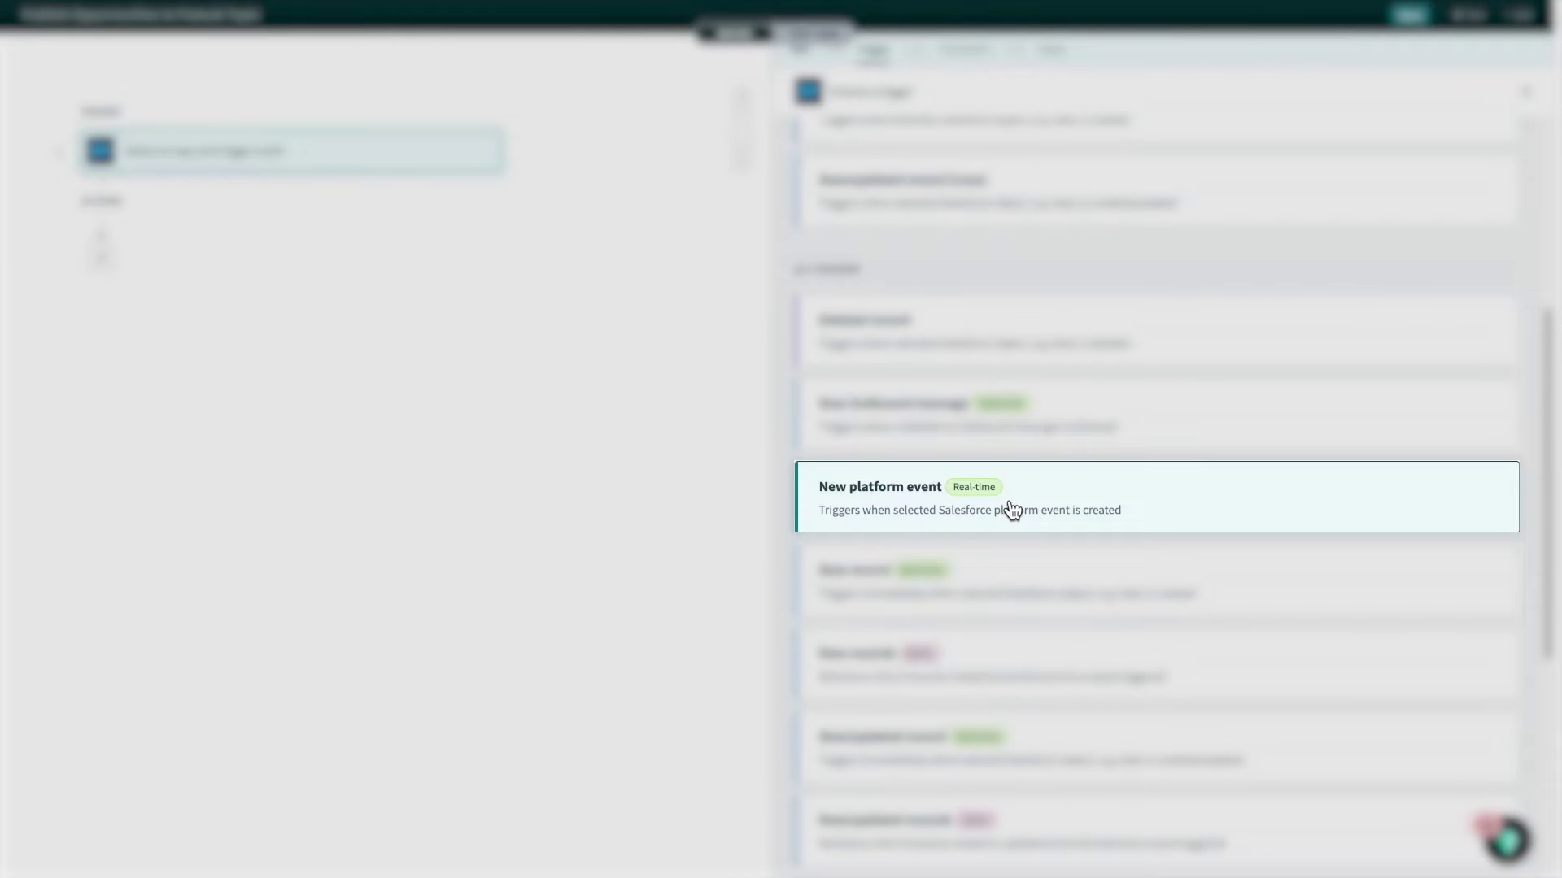
scroll(1012, 511, up, 5)
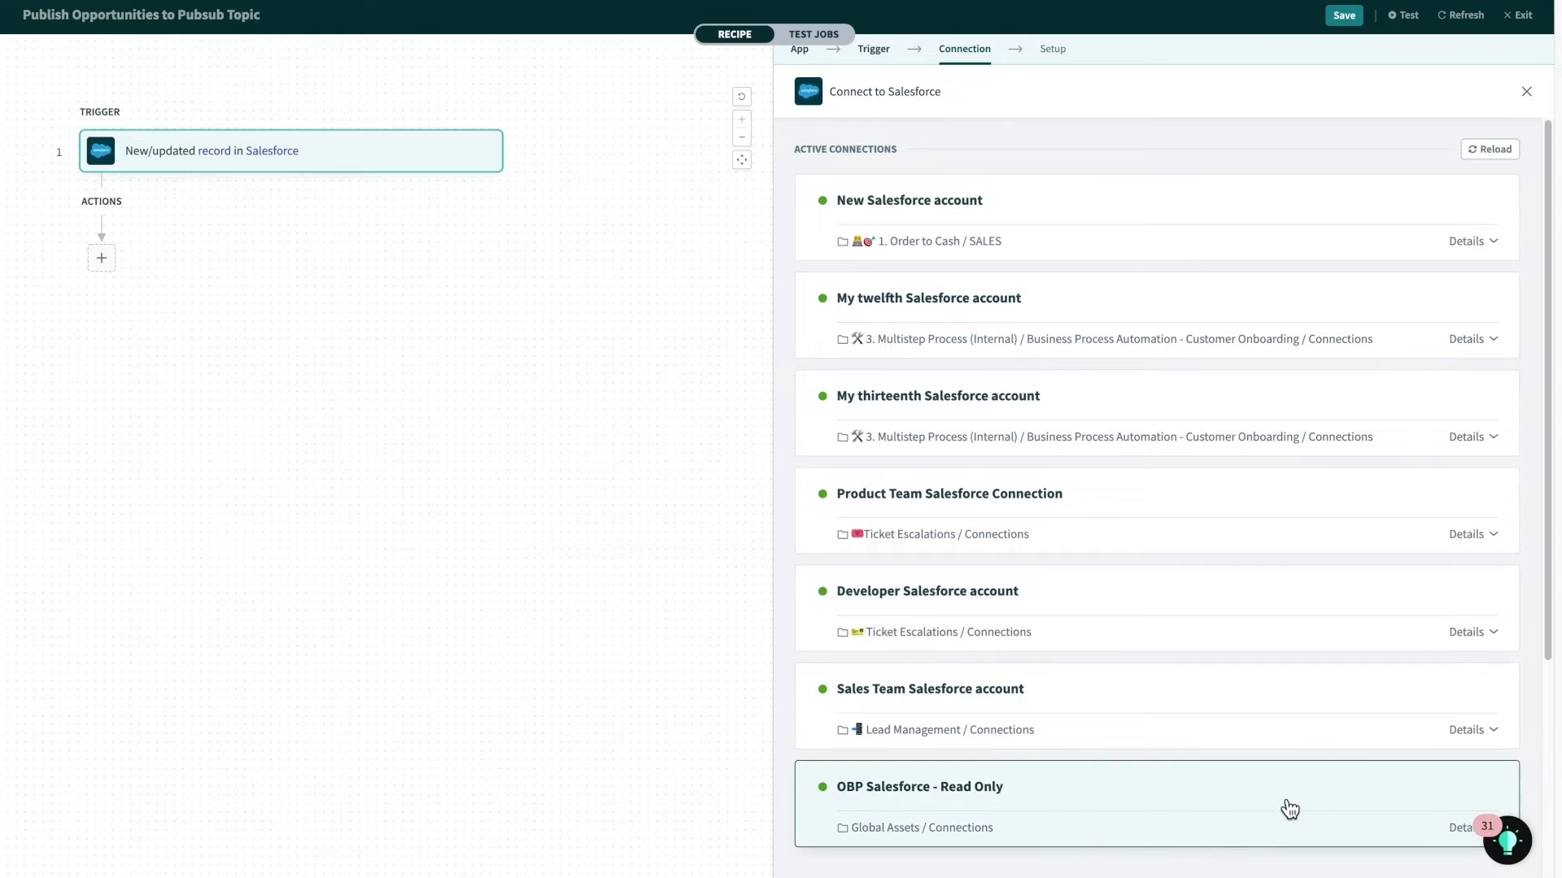
scroll(1472, 365, down, 5)
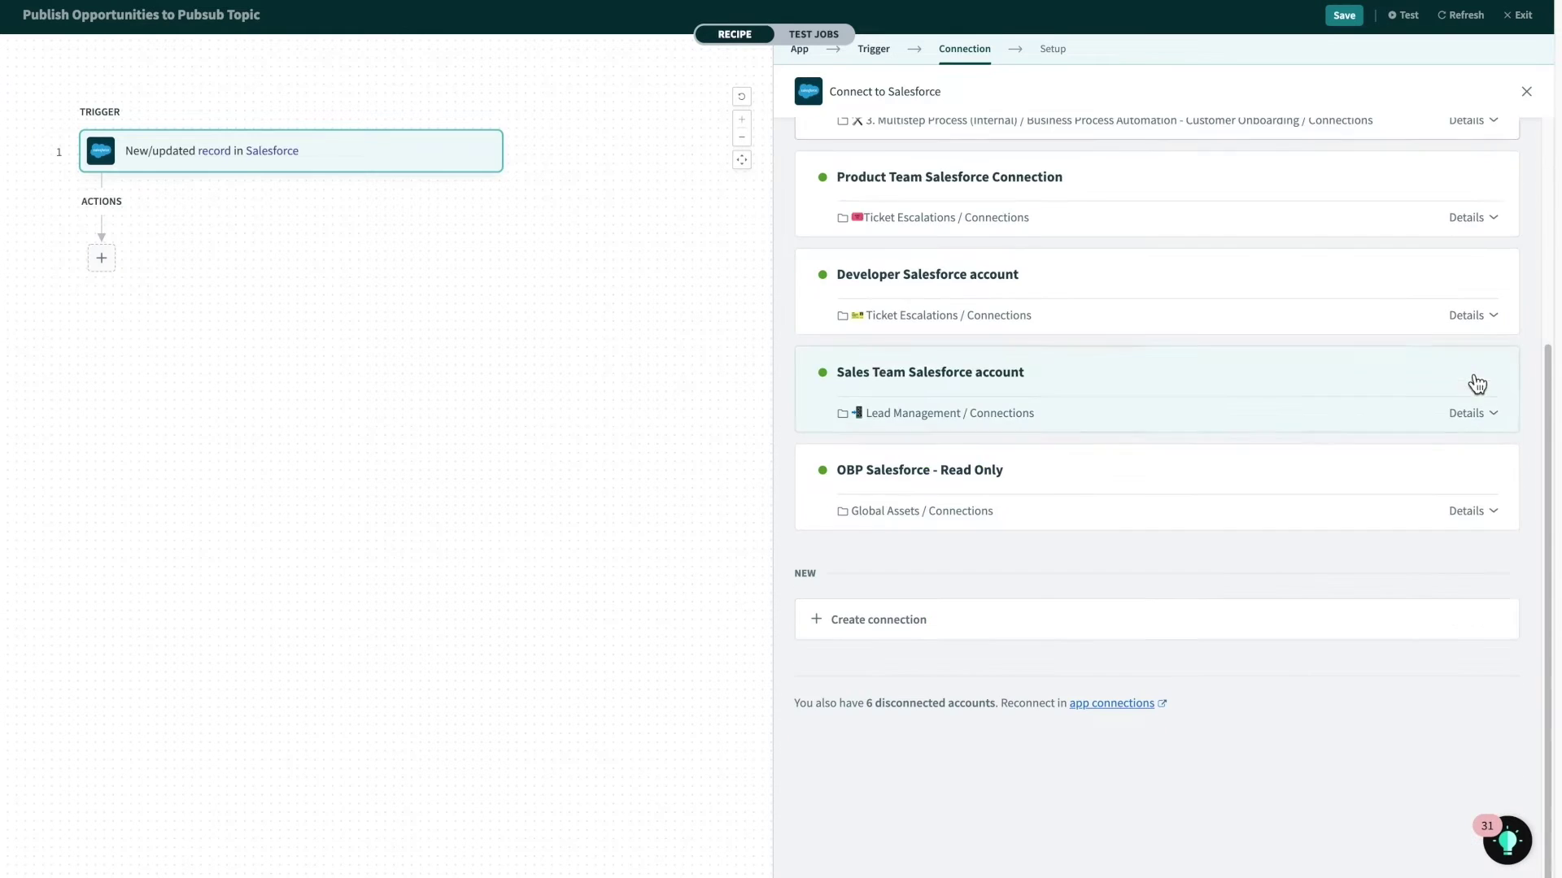
scroll(1334, 475, up, 4)
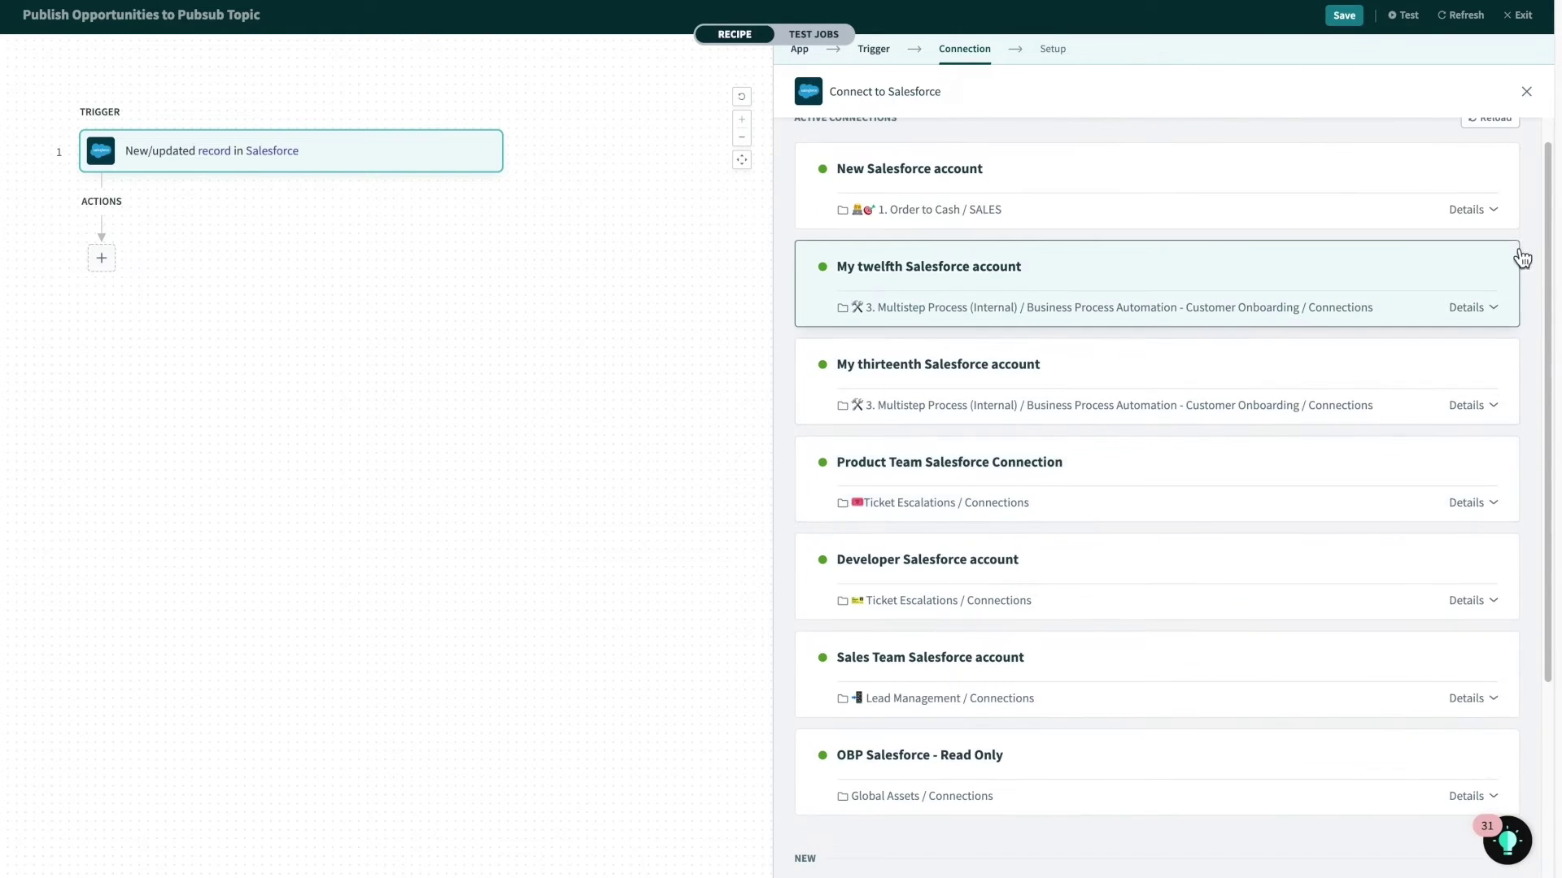
click(1505, 221)
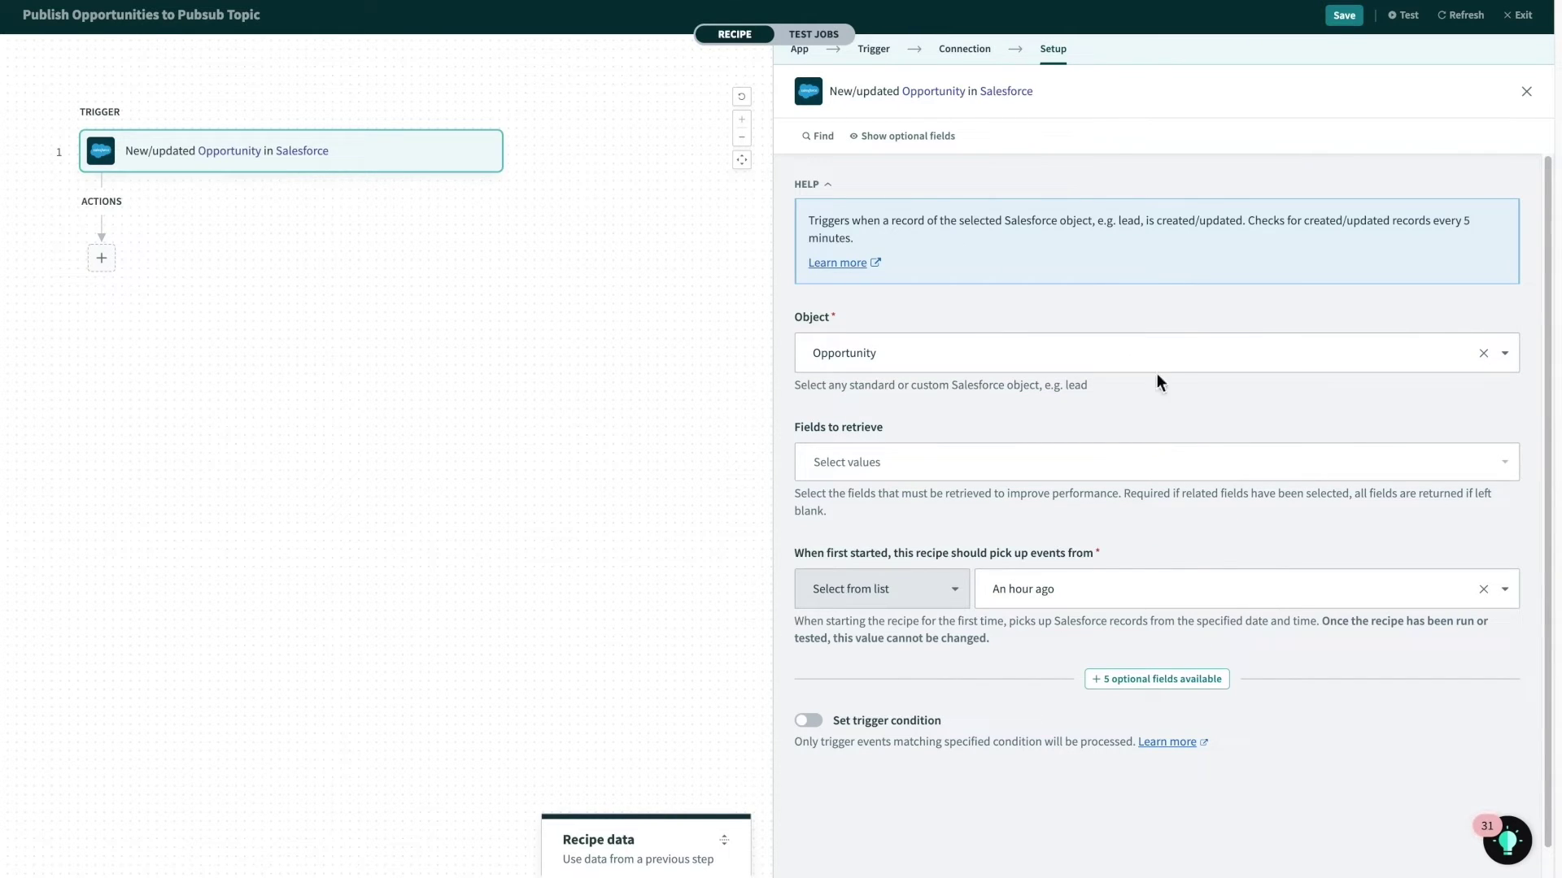
Keep Object as Opportunity and set a custom pick-up start of 06/22/2022 12:00 AM.
click(1511, 363)
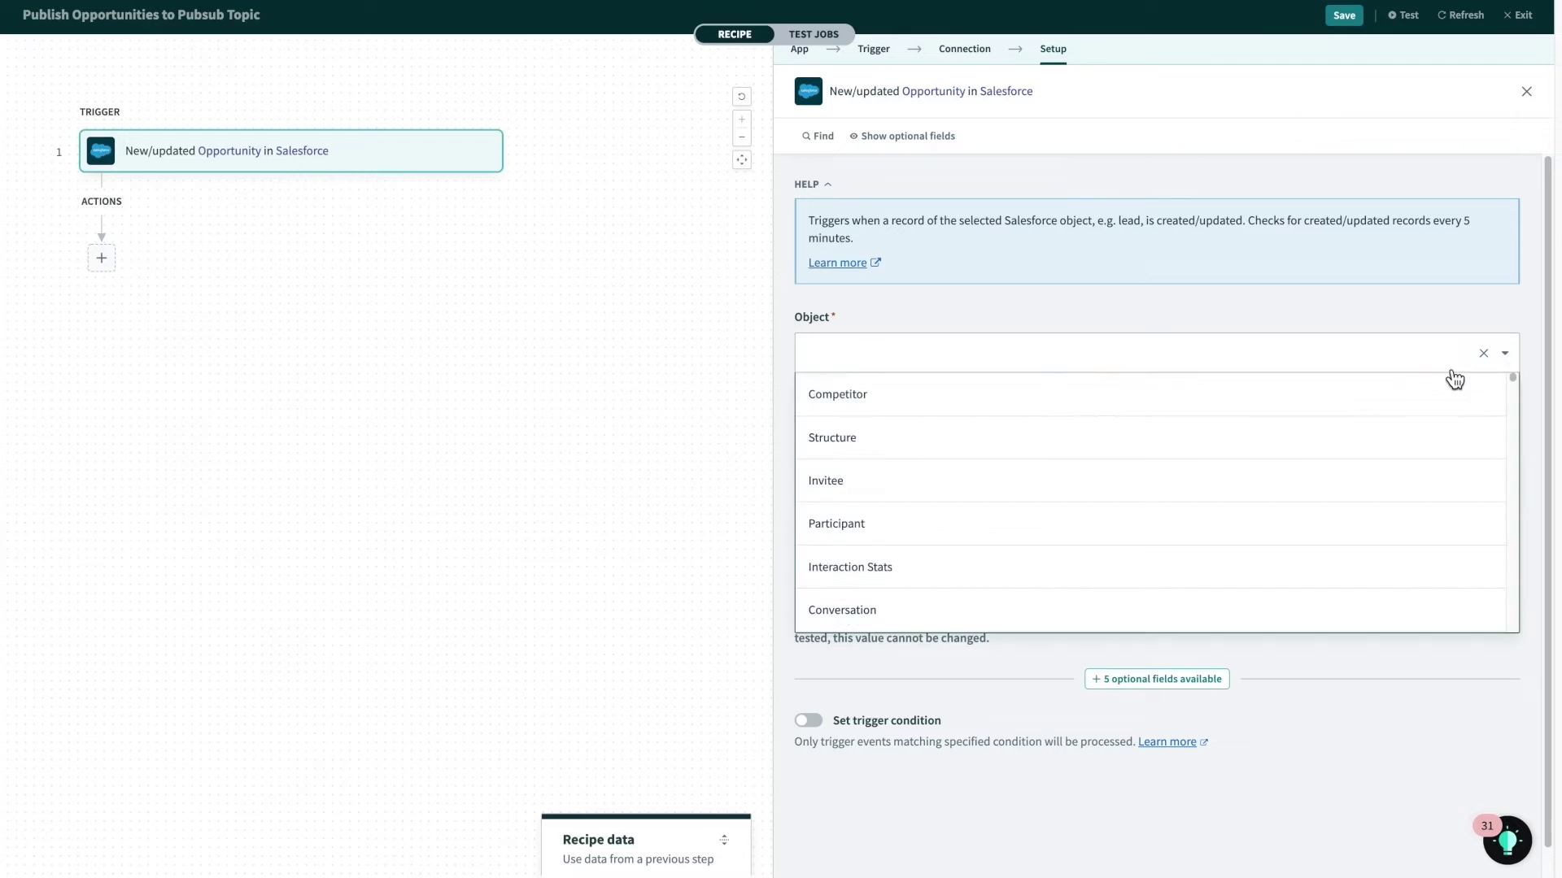
scroll(1273, 448, down, 5)
scroll(1266, 455, down, 4)
scroll(1258, 456, up, 3)
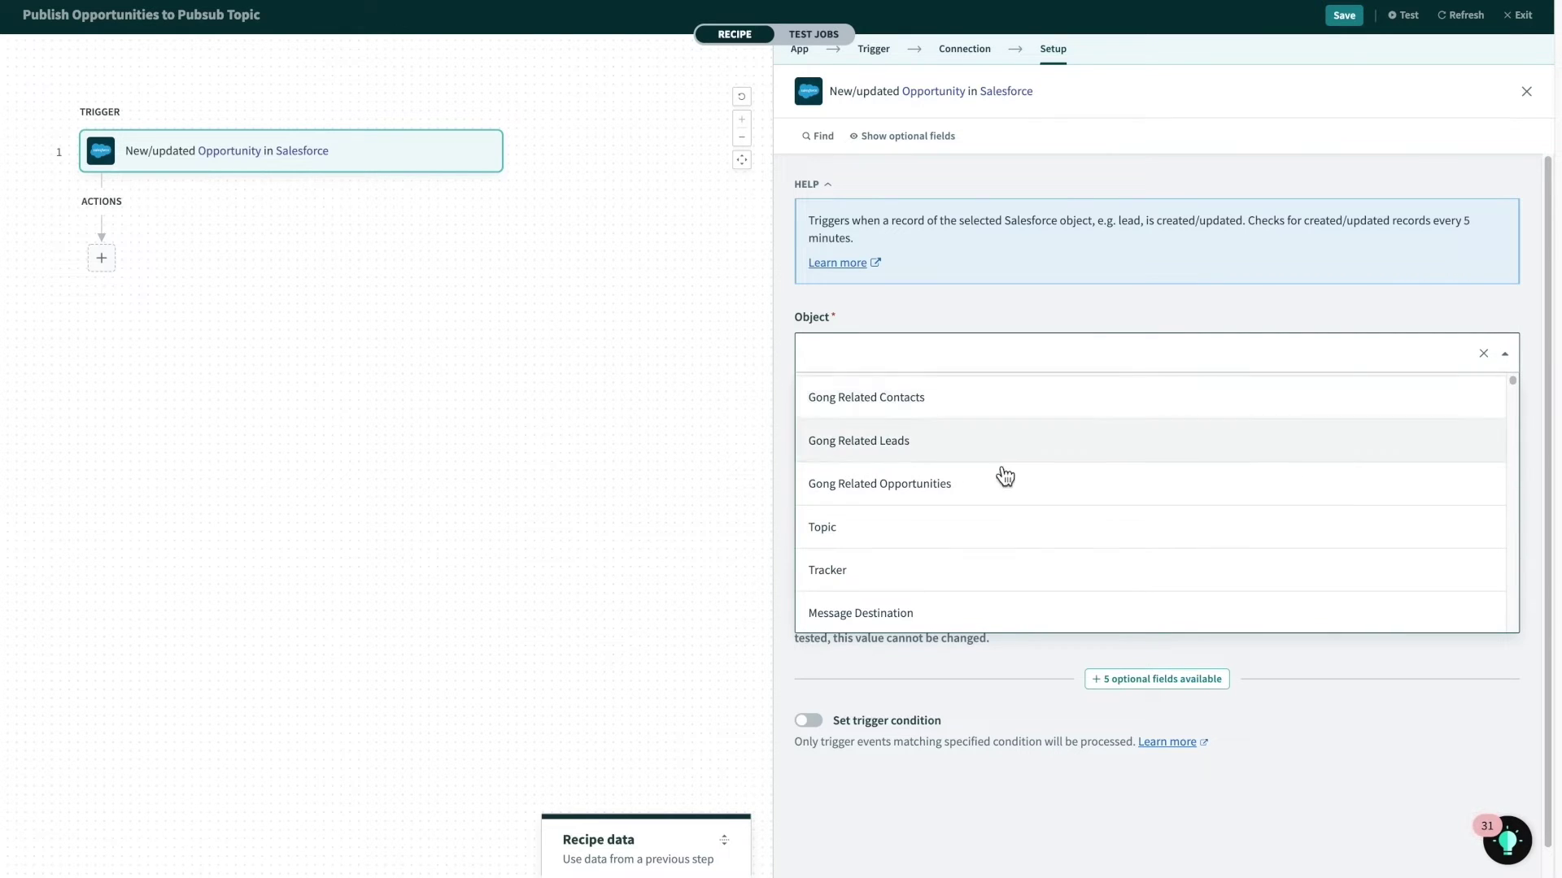
scroll(1350, 390, up, 1)
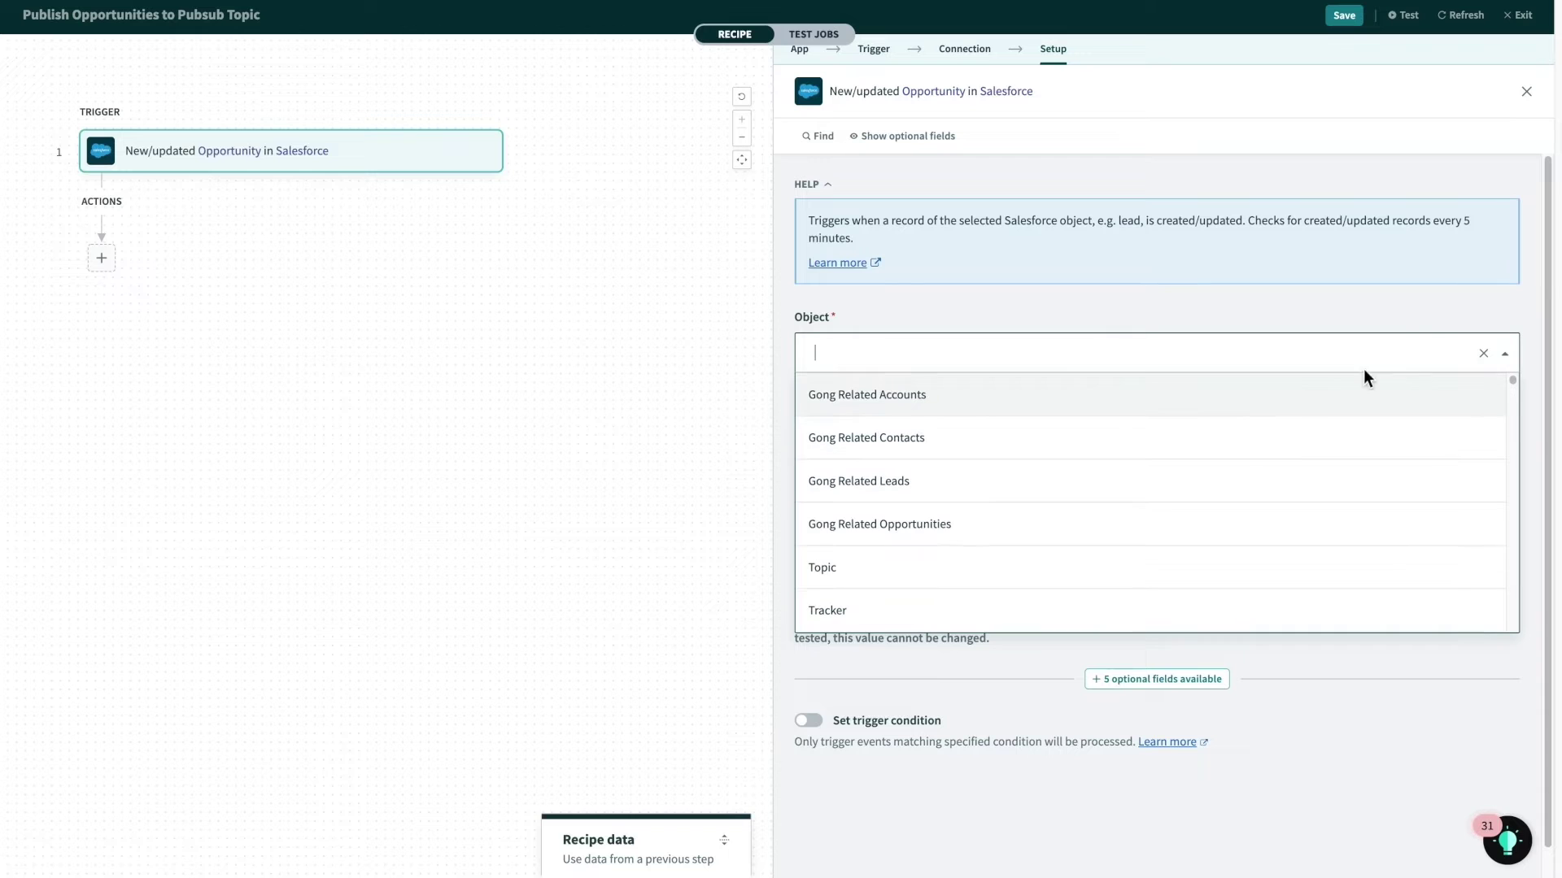
click(1423, 316)
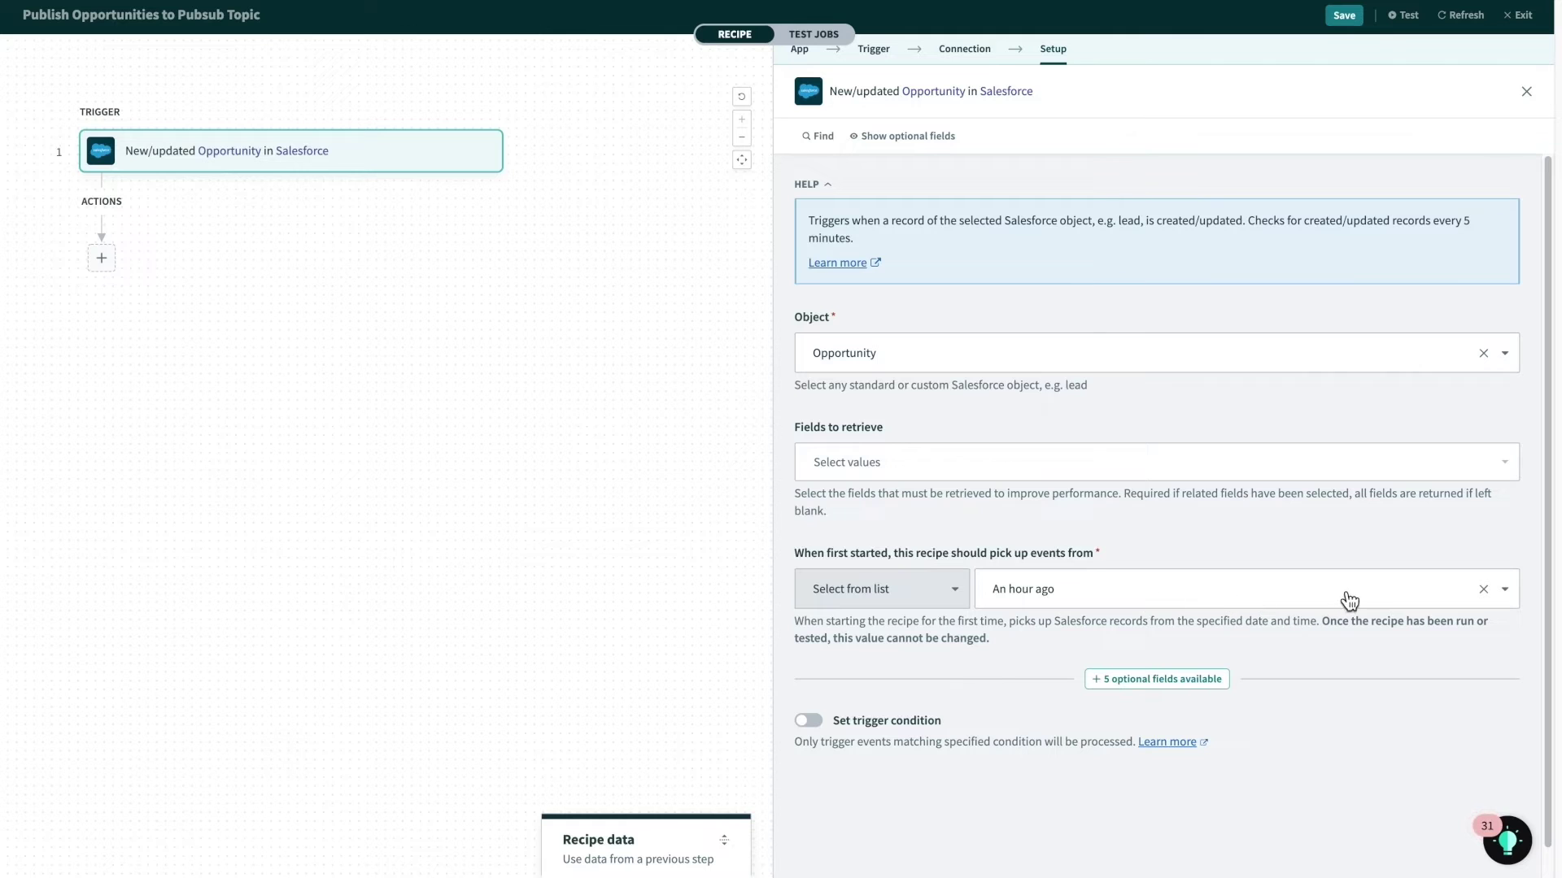
click(1512, 603)
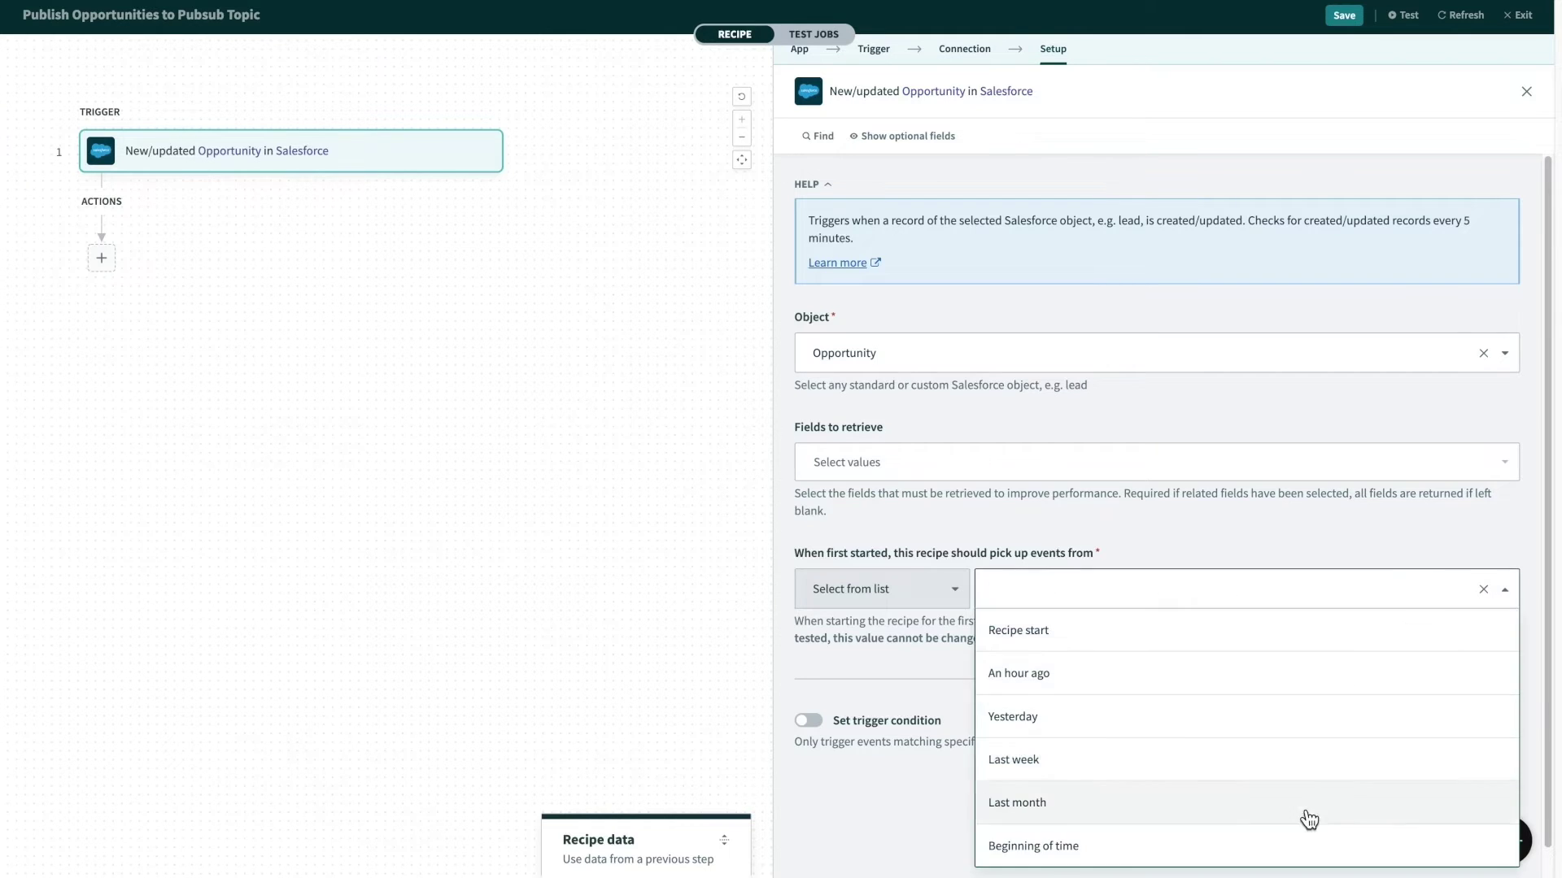
click(968, 604)
click(935, 672)
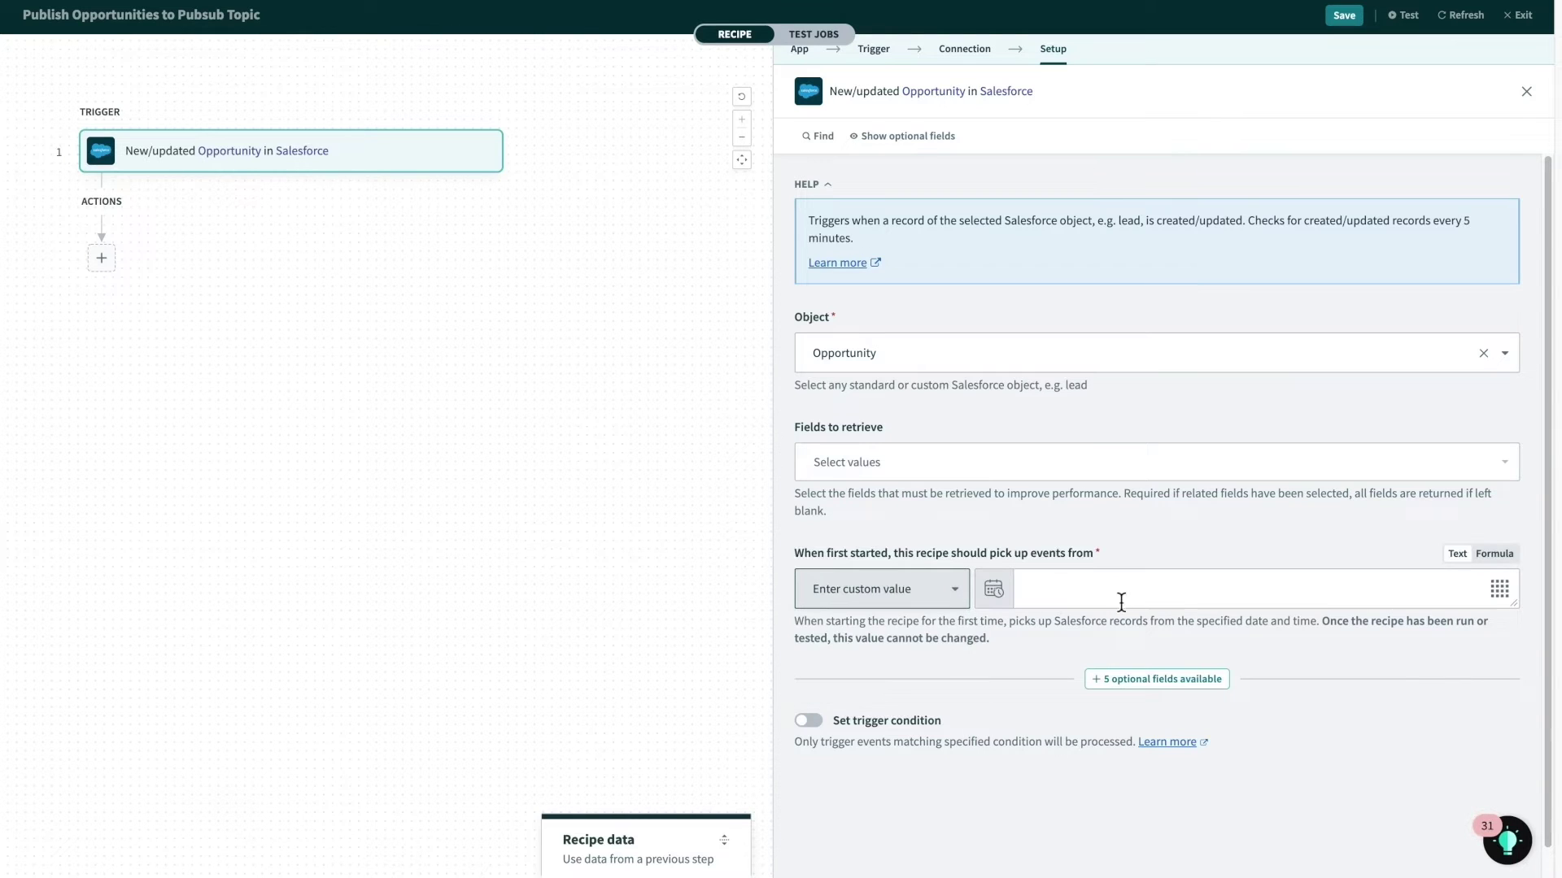
click(1495, 597)
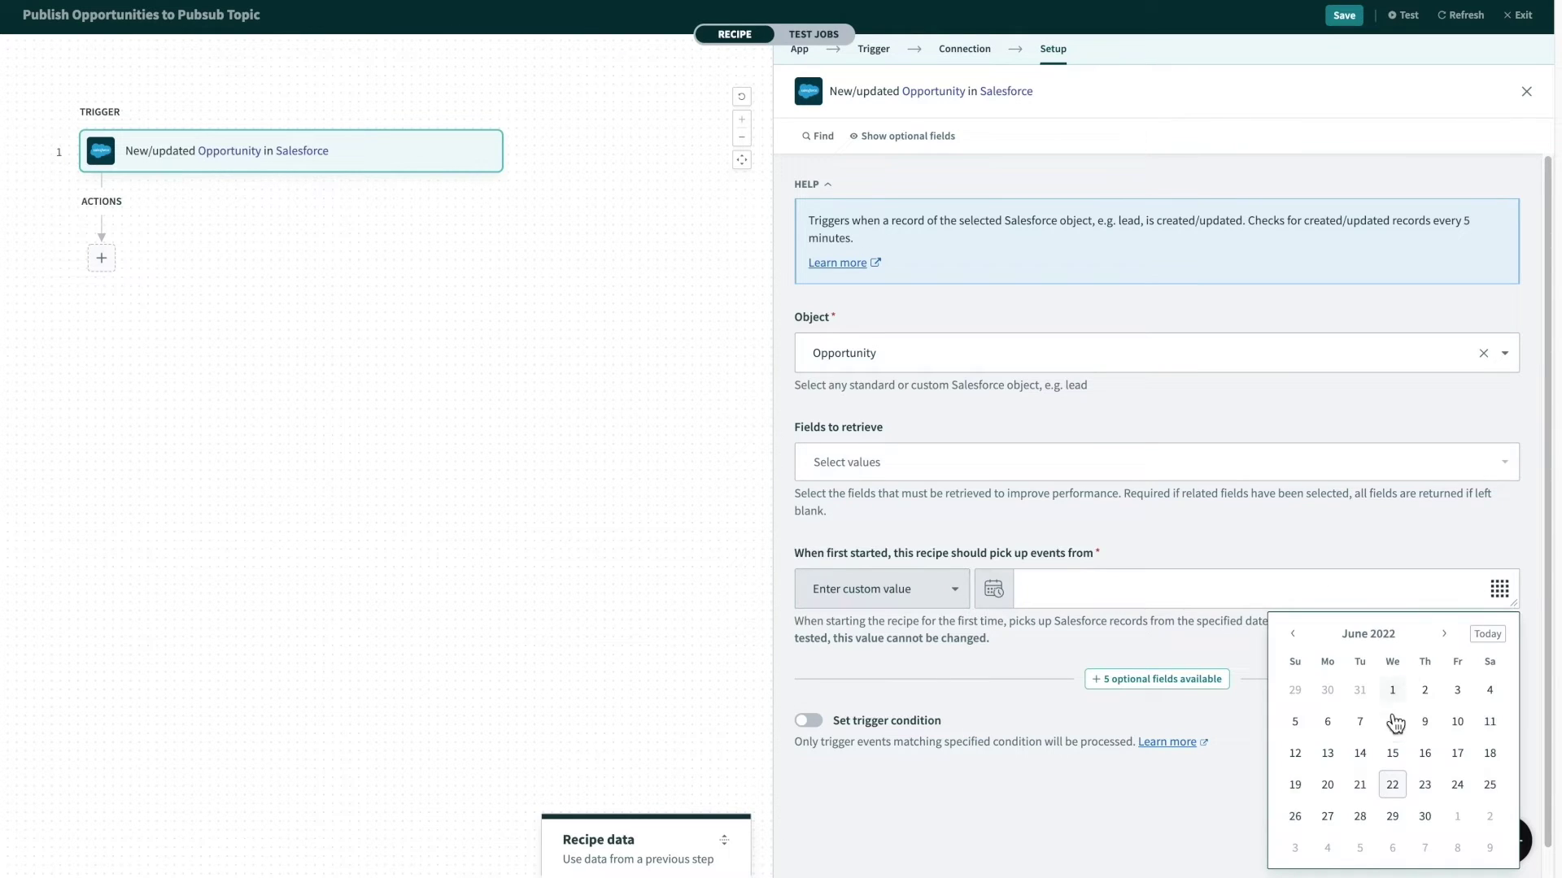
click(1393, 785)
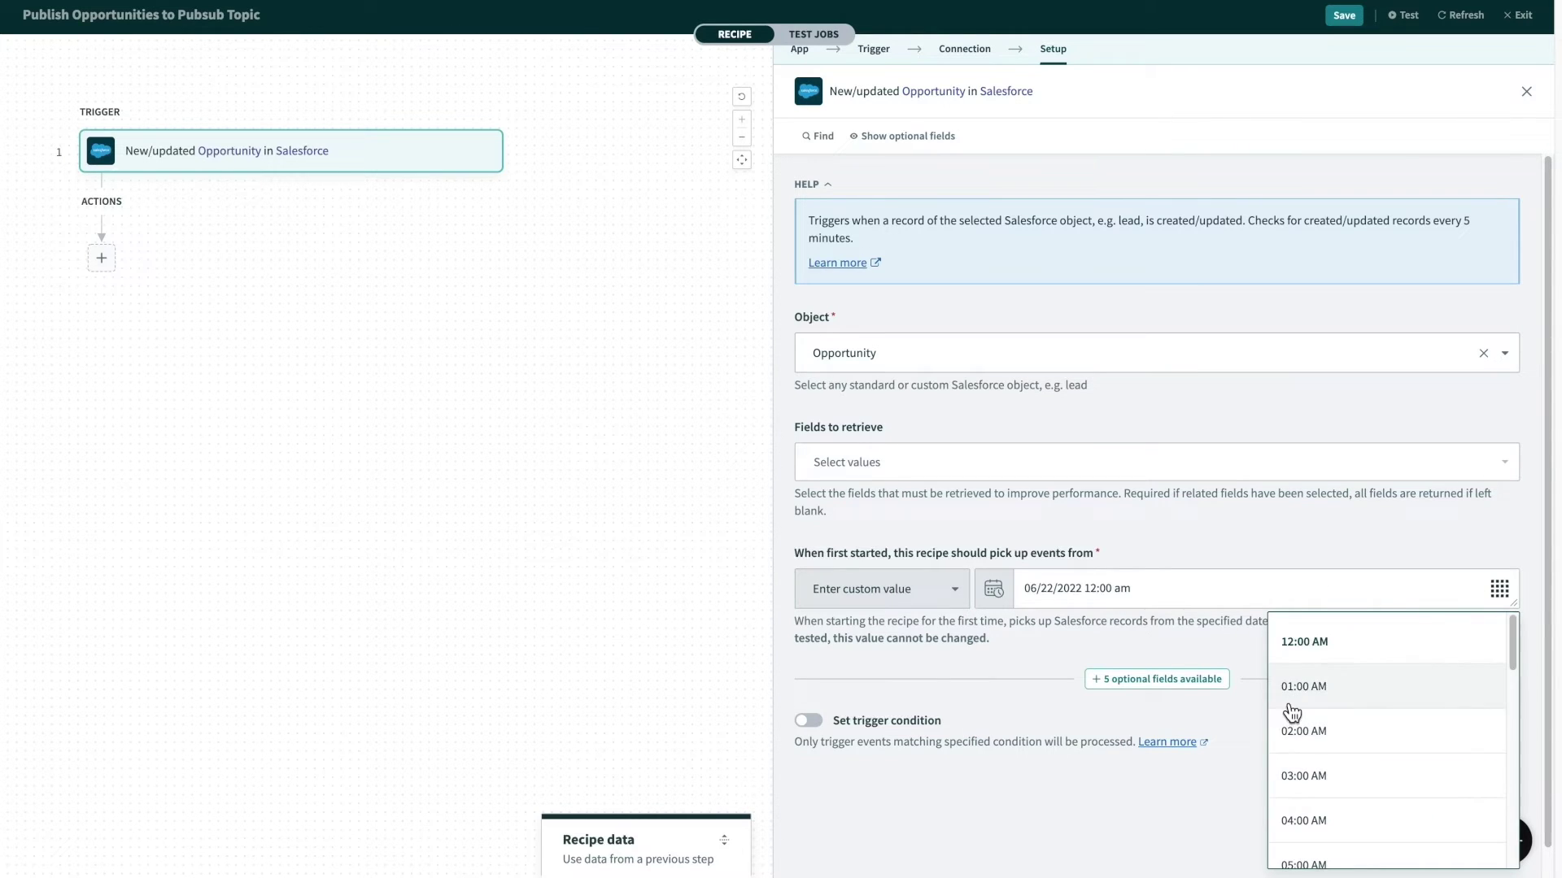
click(1326, 662)
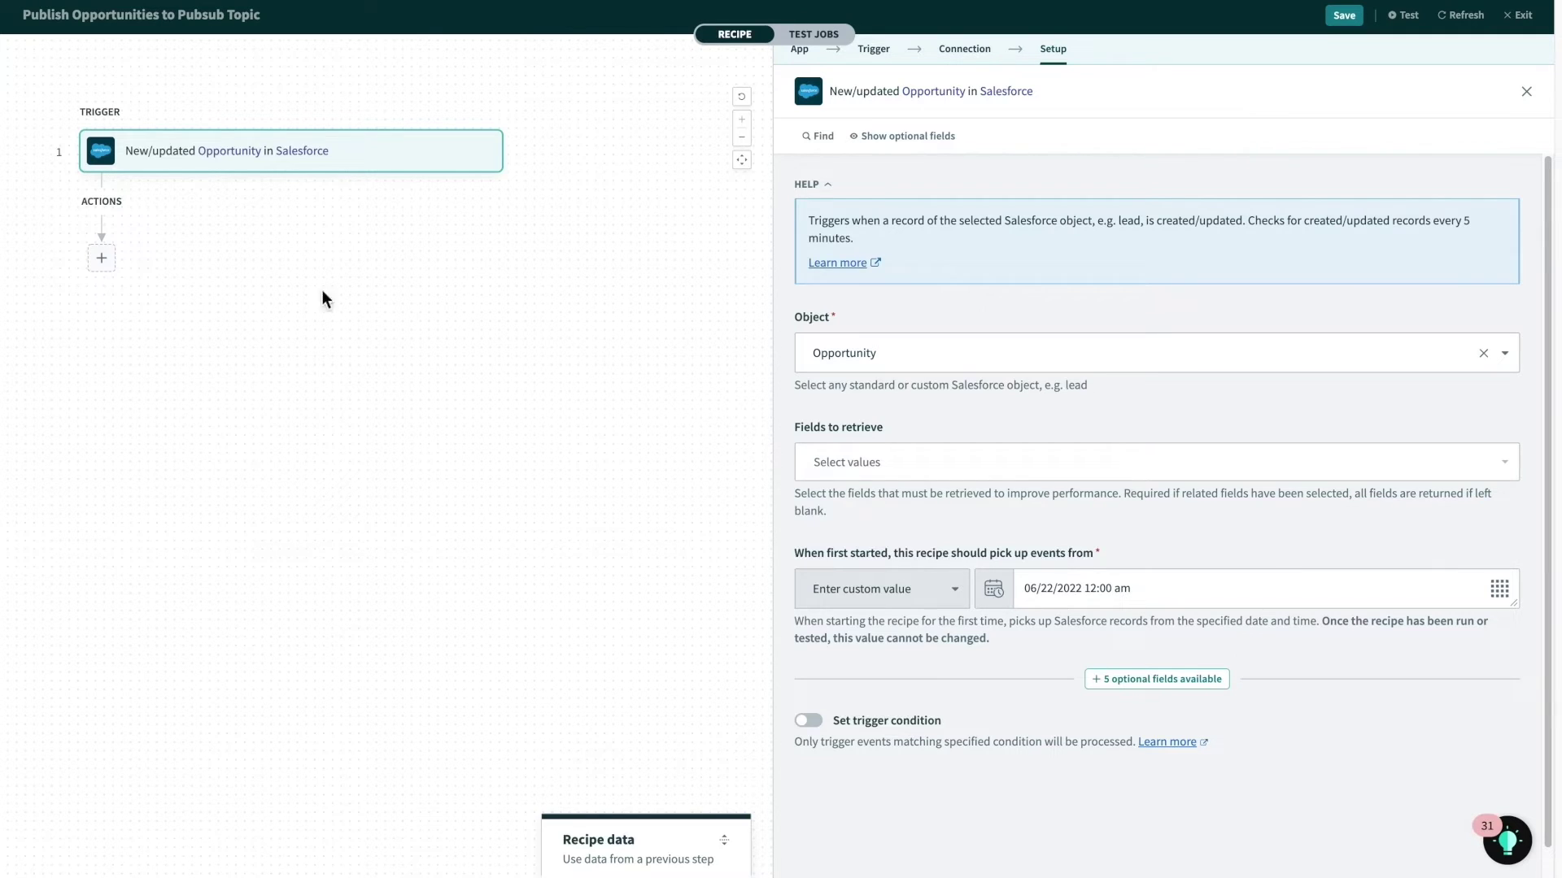
Add step 2 as a Salesforce 'Get related list by parent record ID' action.
click(101, 258)
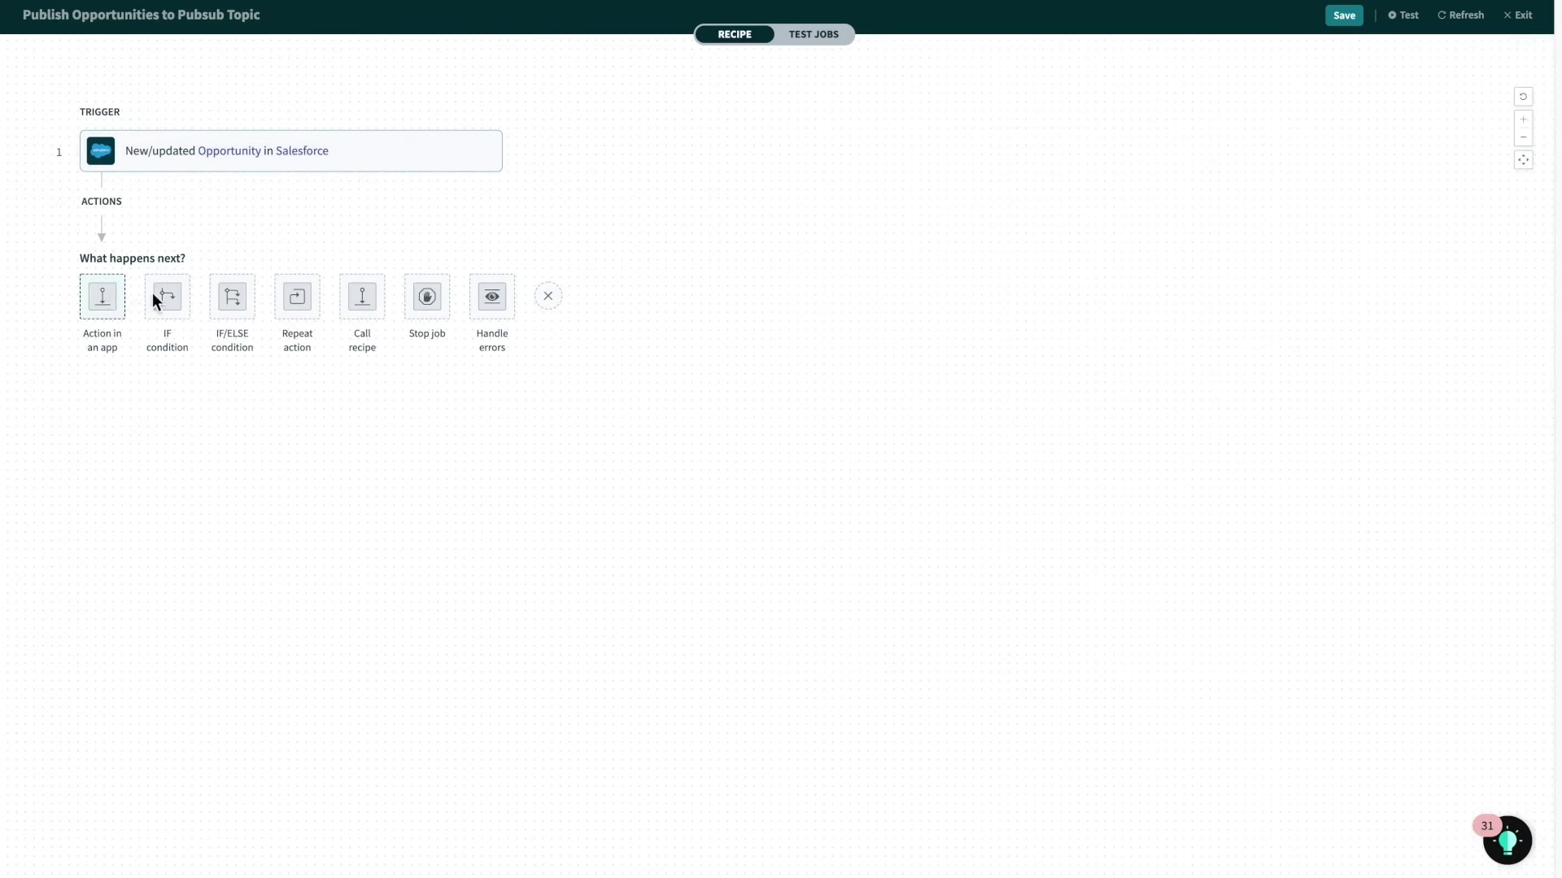
click(108, 296)
text(s)
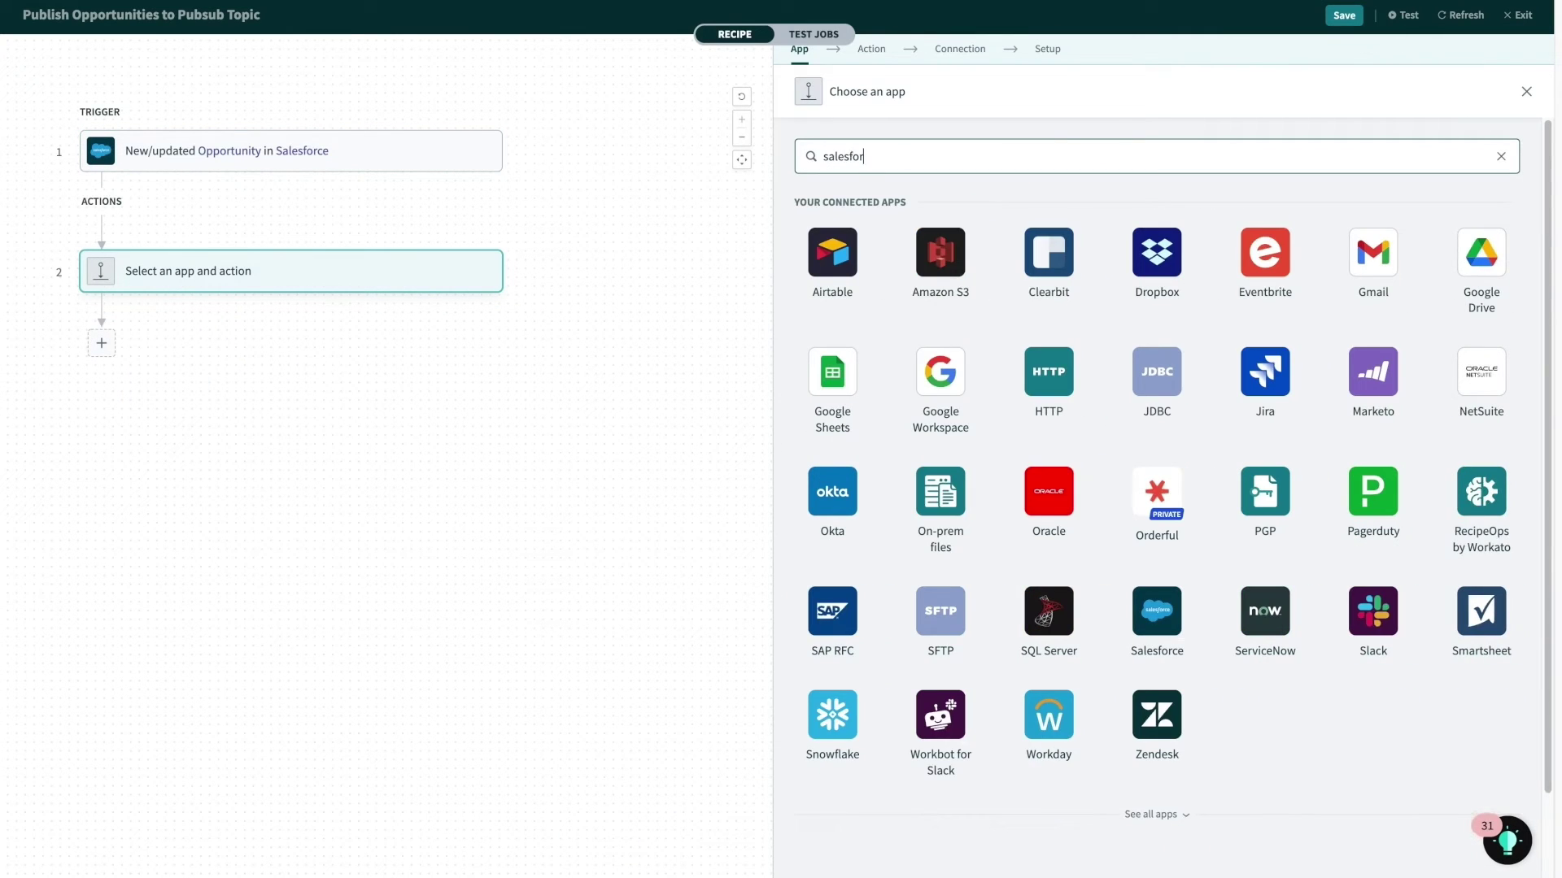
text(alesfor)
click(809, 277)
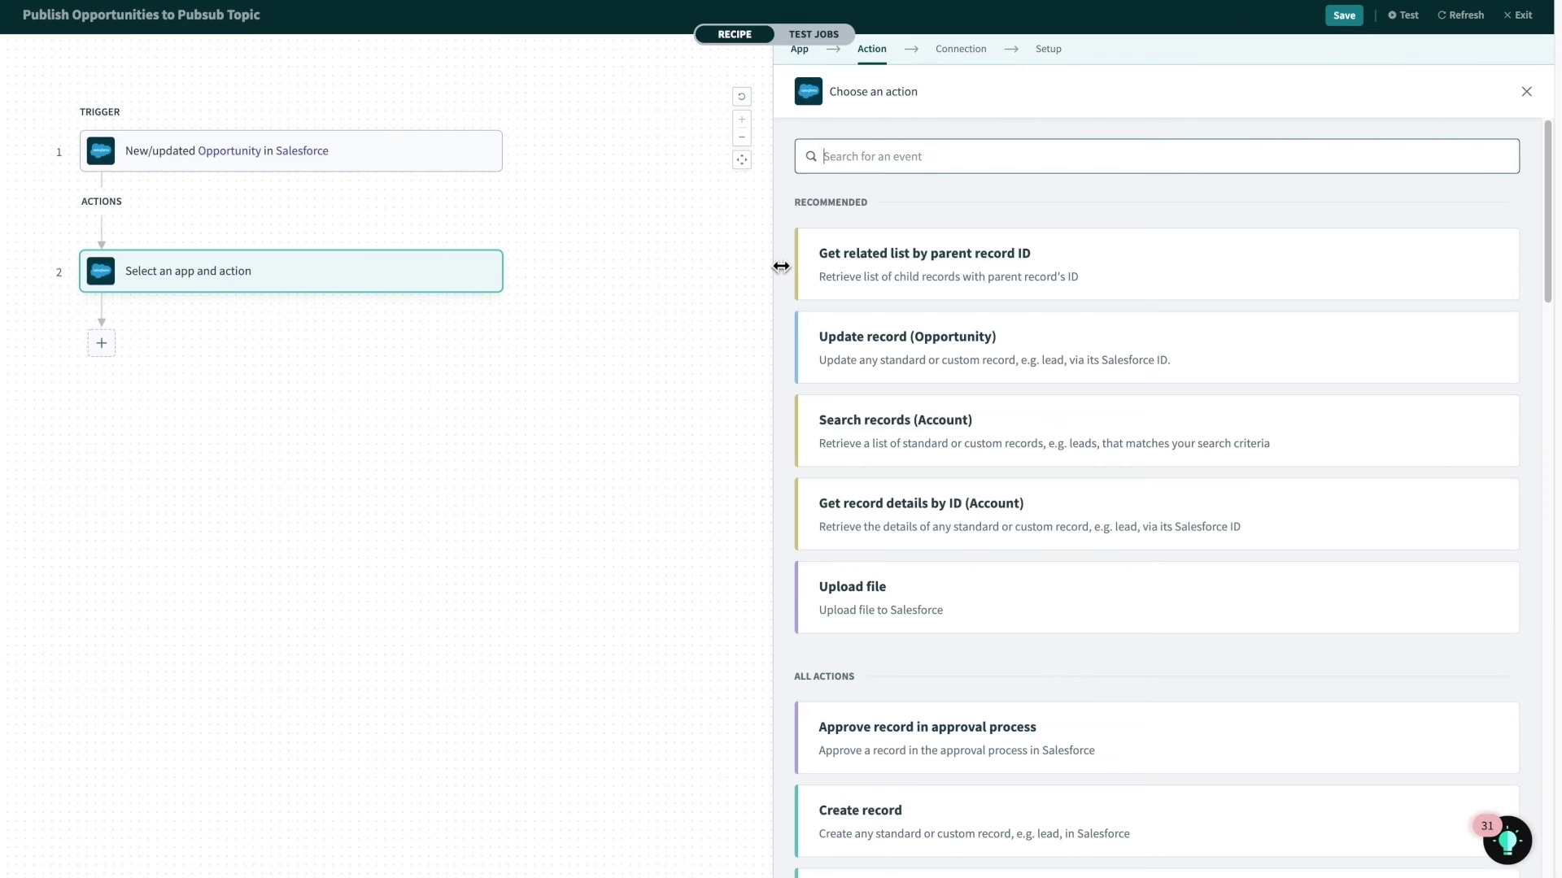
text(get rela)
click(980, 289)
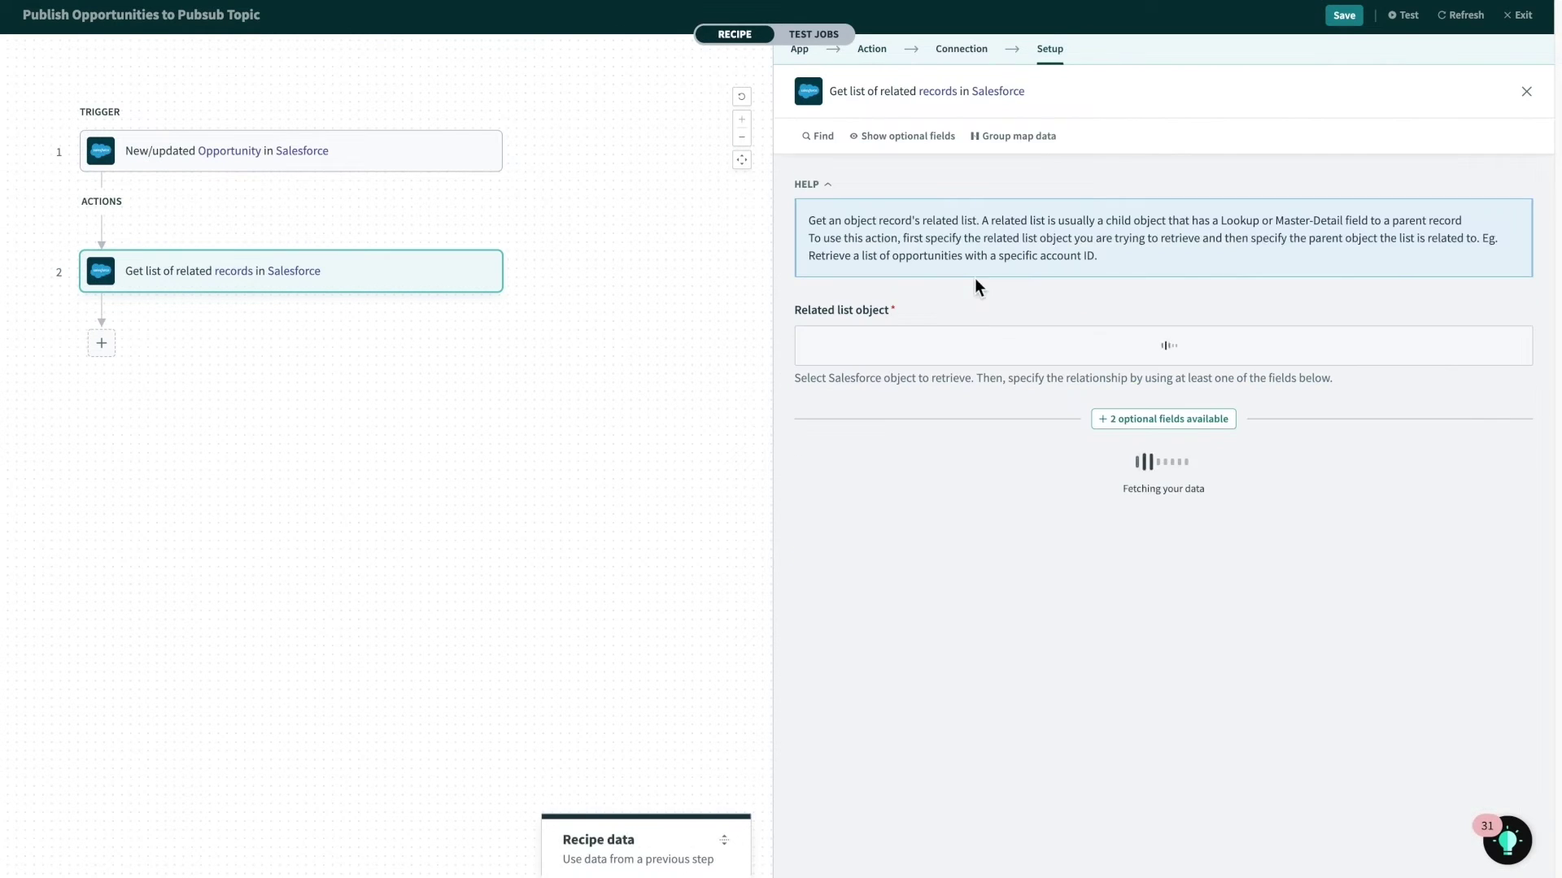
Choose Opportunity Product as the related list and map Opportunity ID from the trigger.
click(1003, 353)
text(opport)
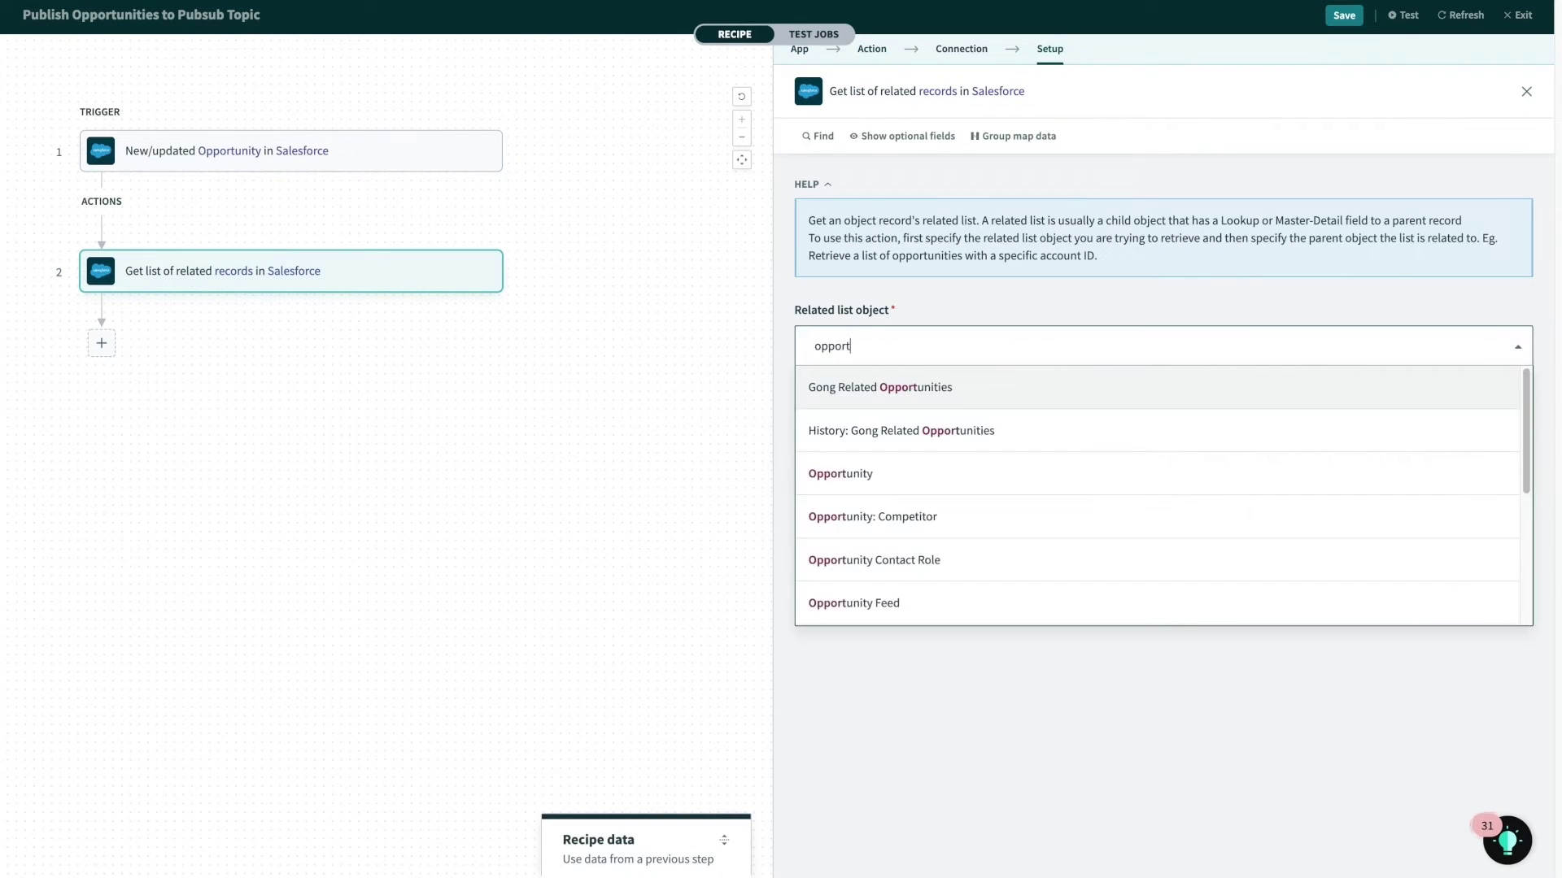
text(unity prod)
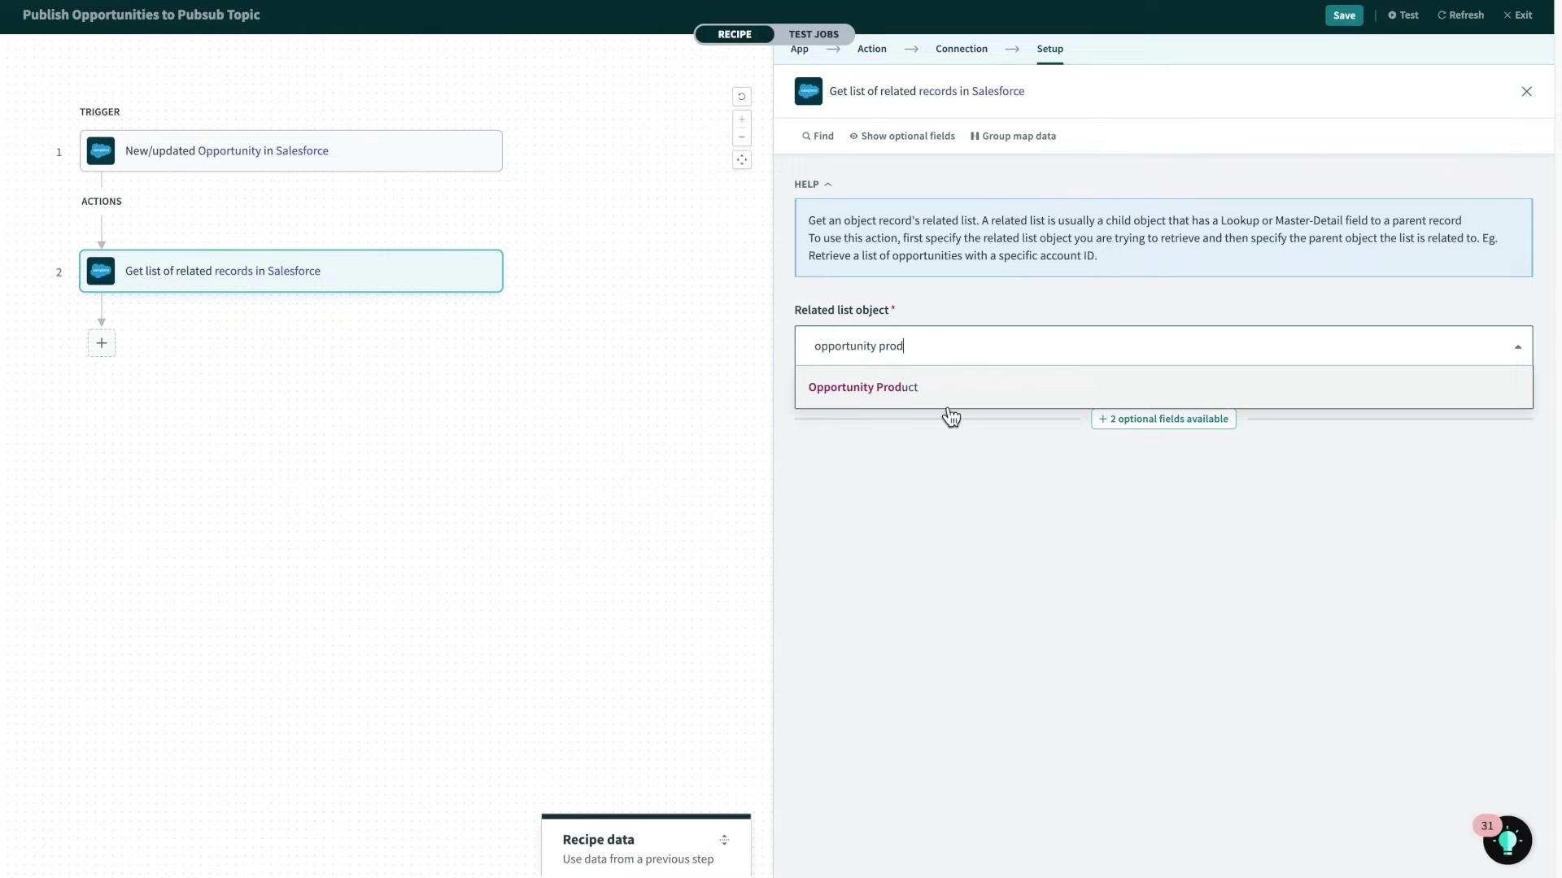
click(951, 404)
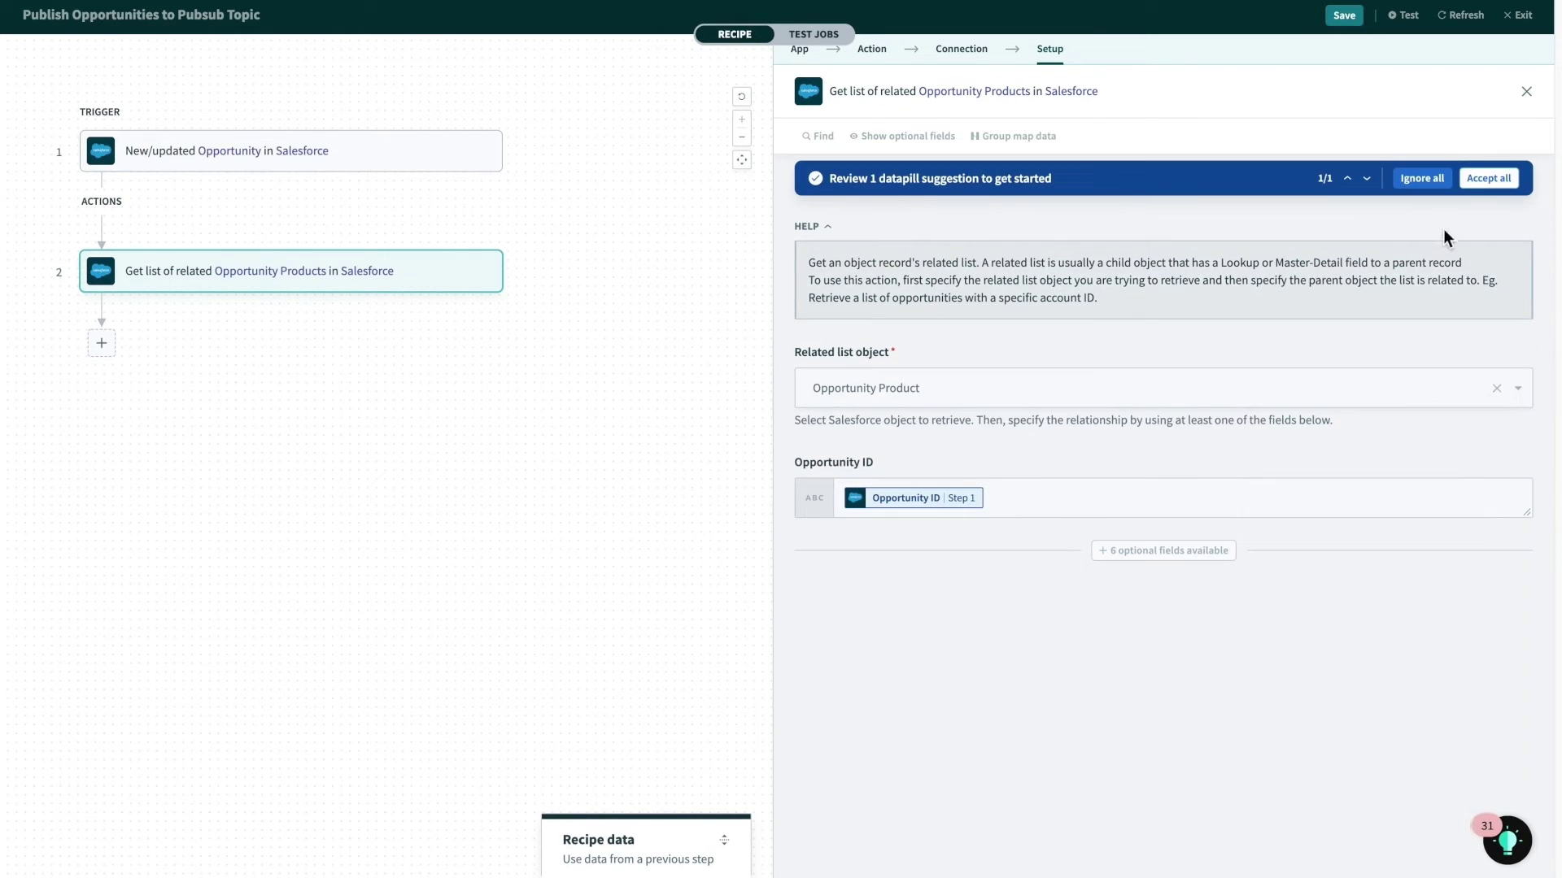
click(1514, 193)
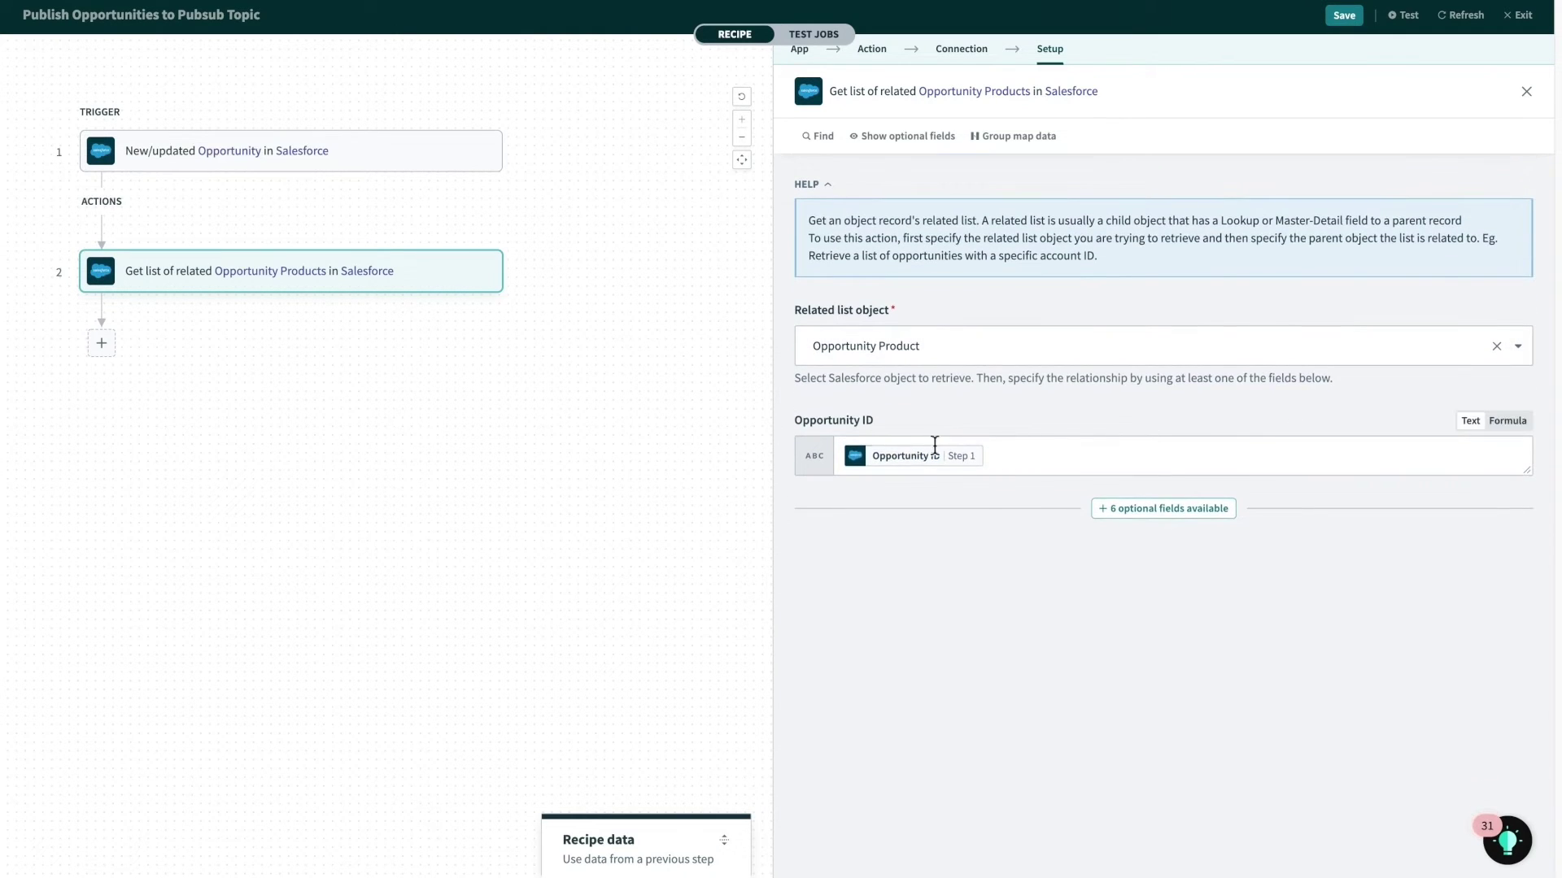
click(992, 456)
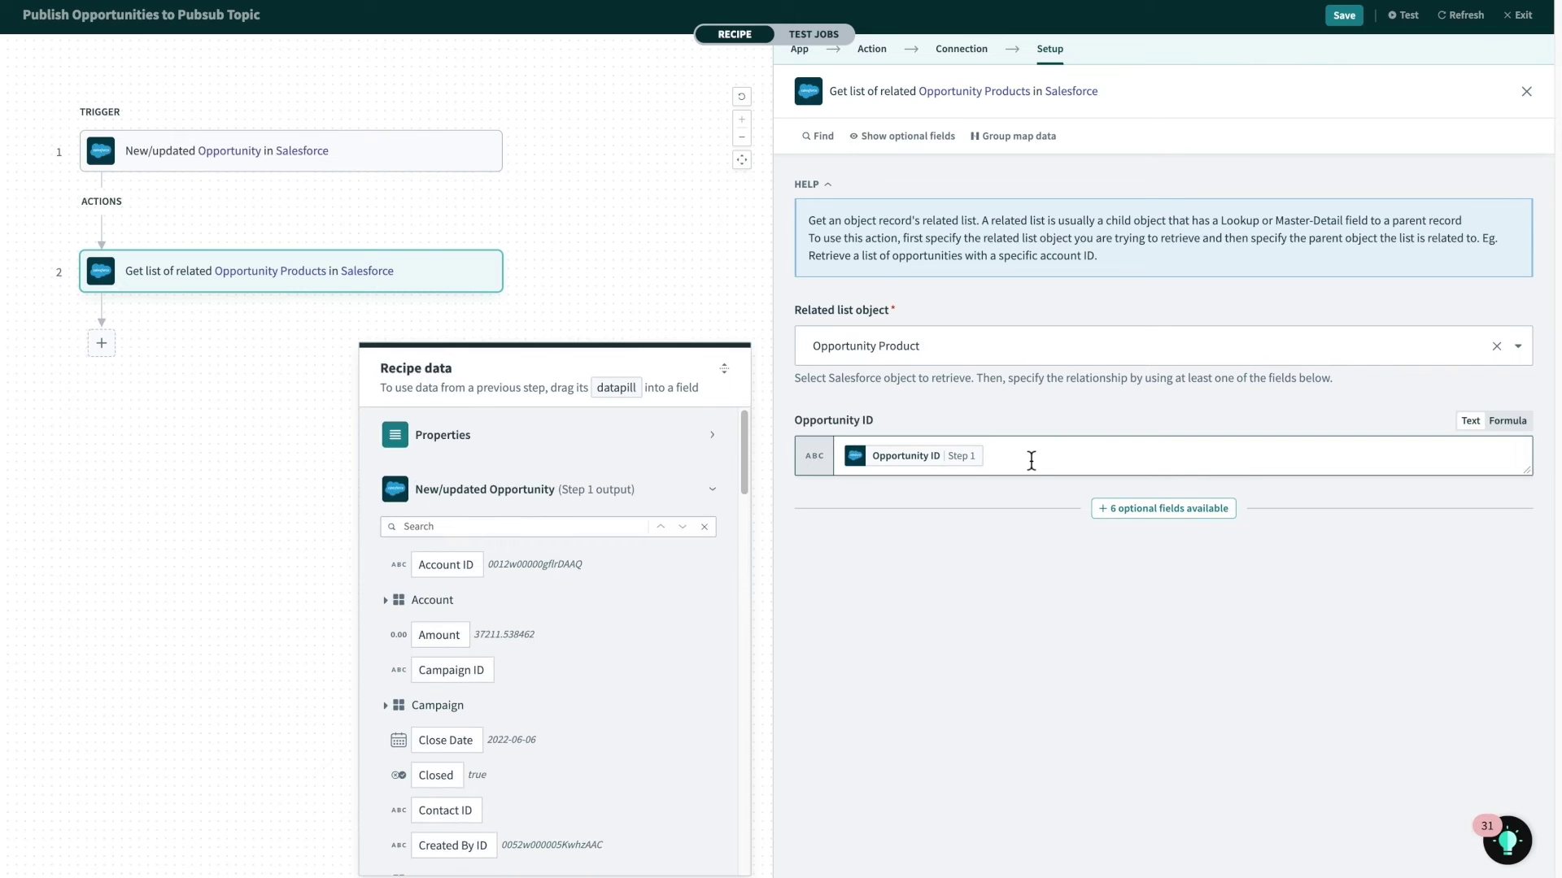
click(722, 369)
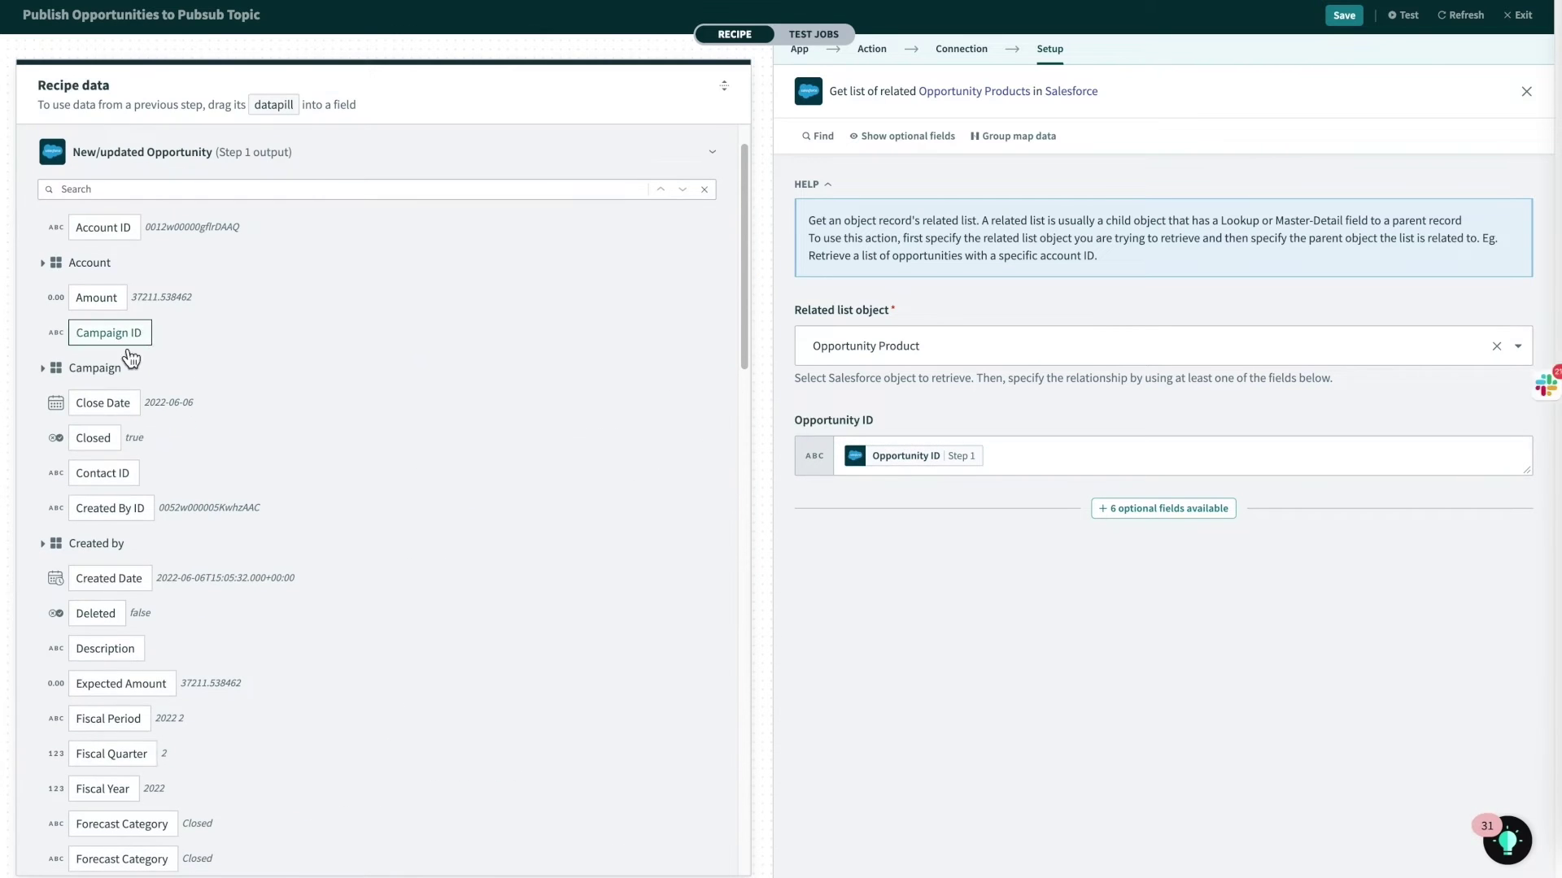
scroll(134, 645, down, 10)
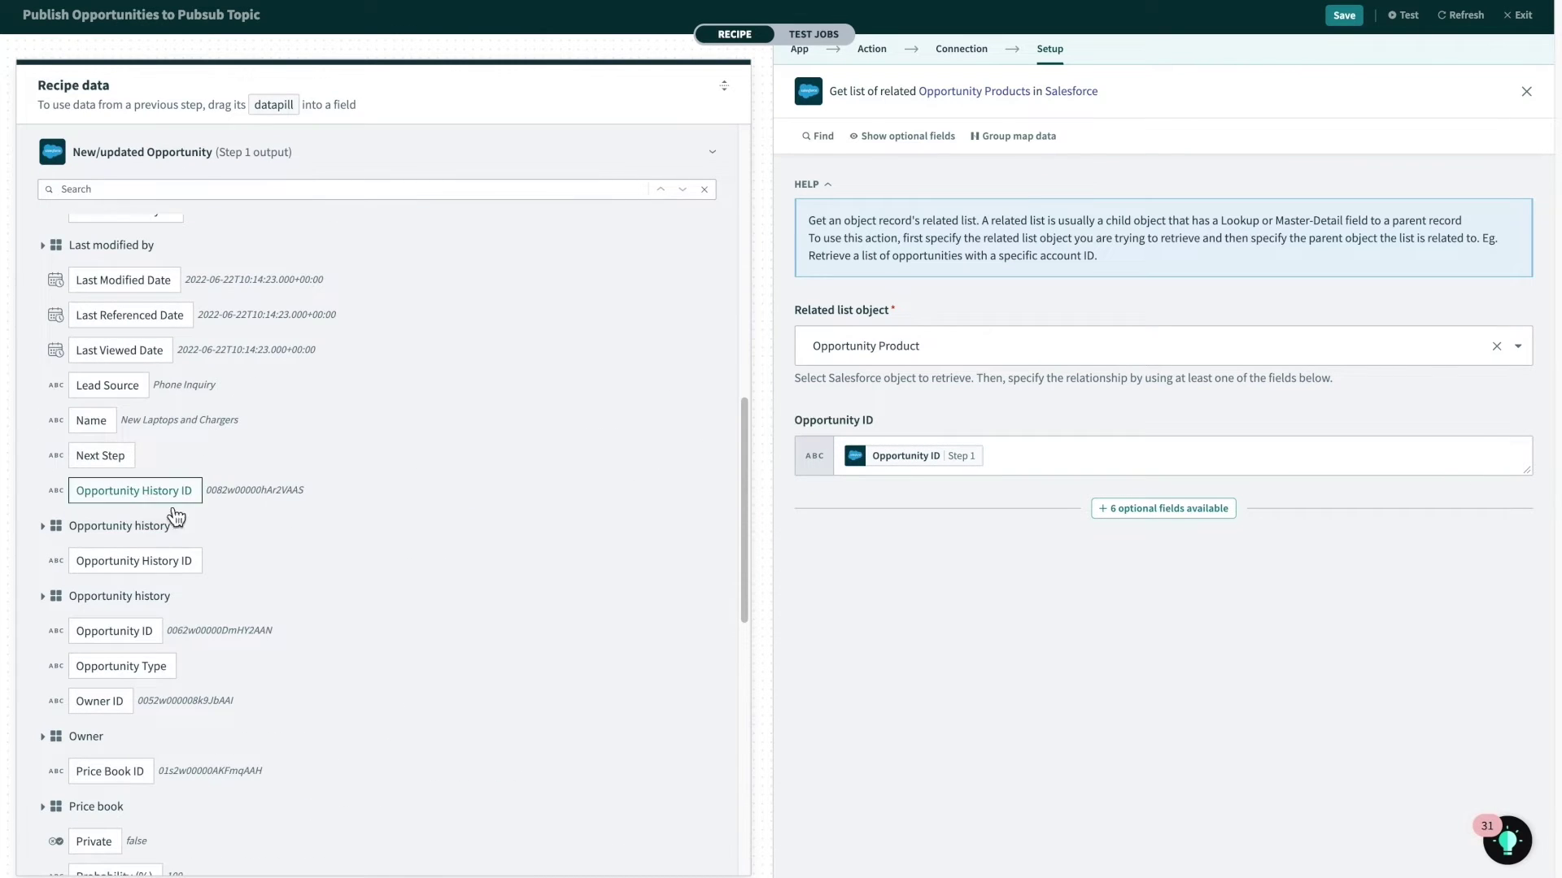
drag(126, 634, 285, 612)
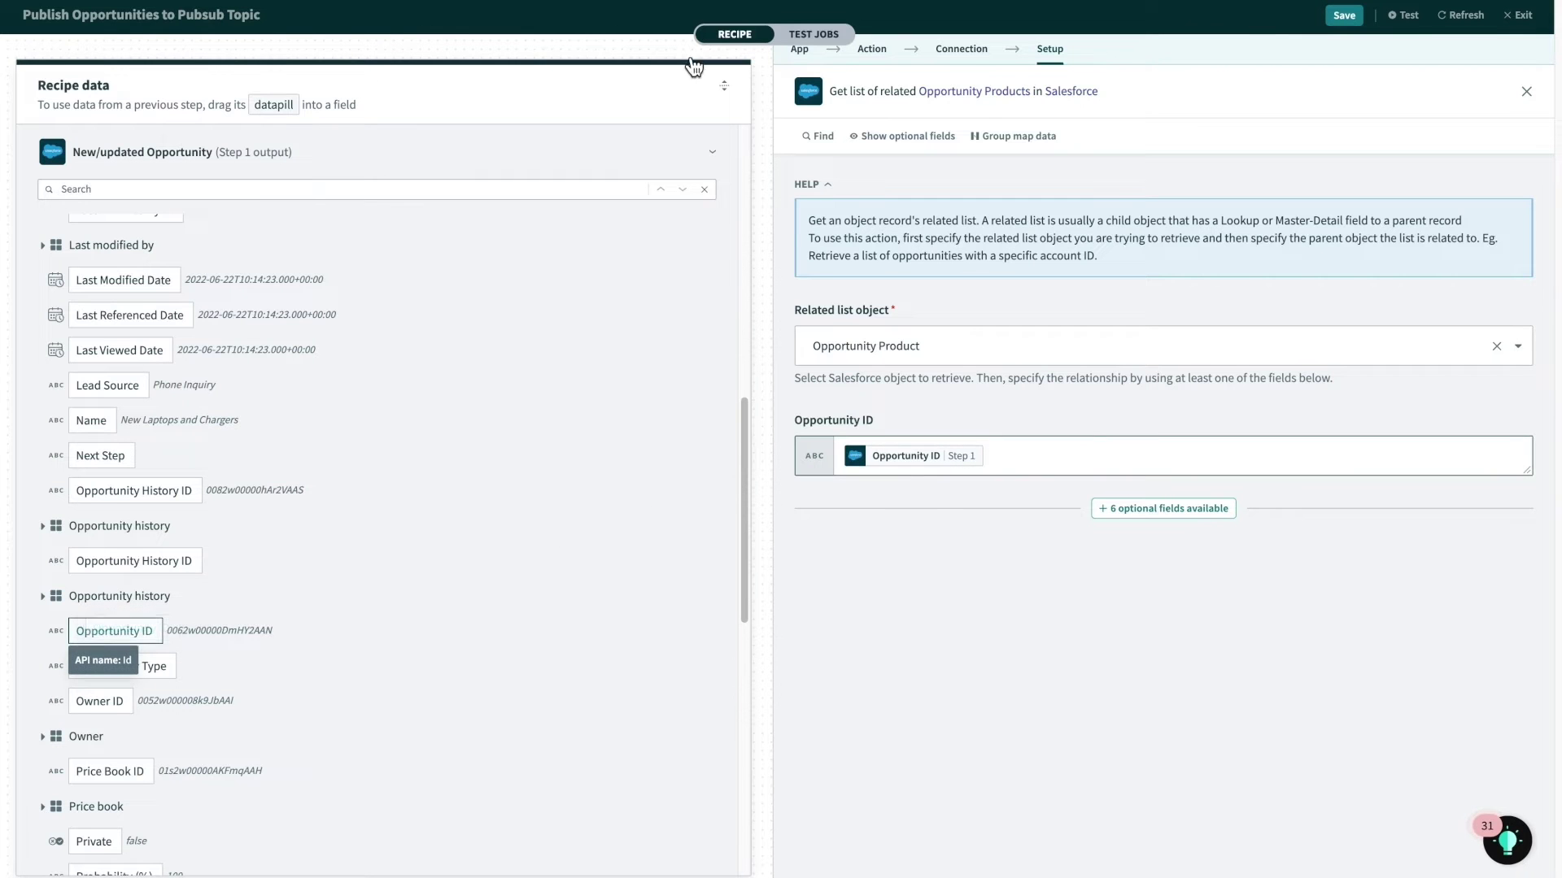
Run a test job and review the trigger step's output data.
click(1403, 15)
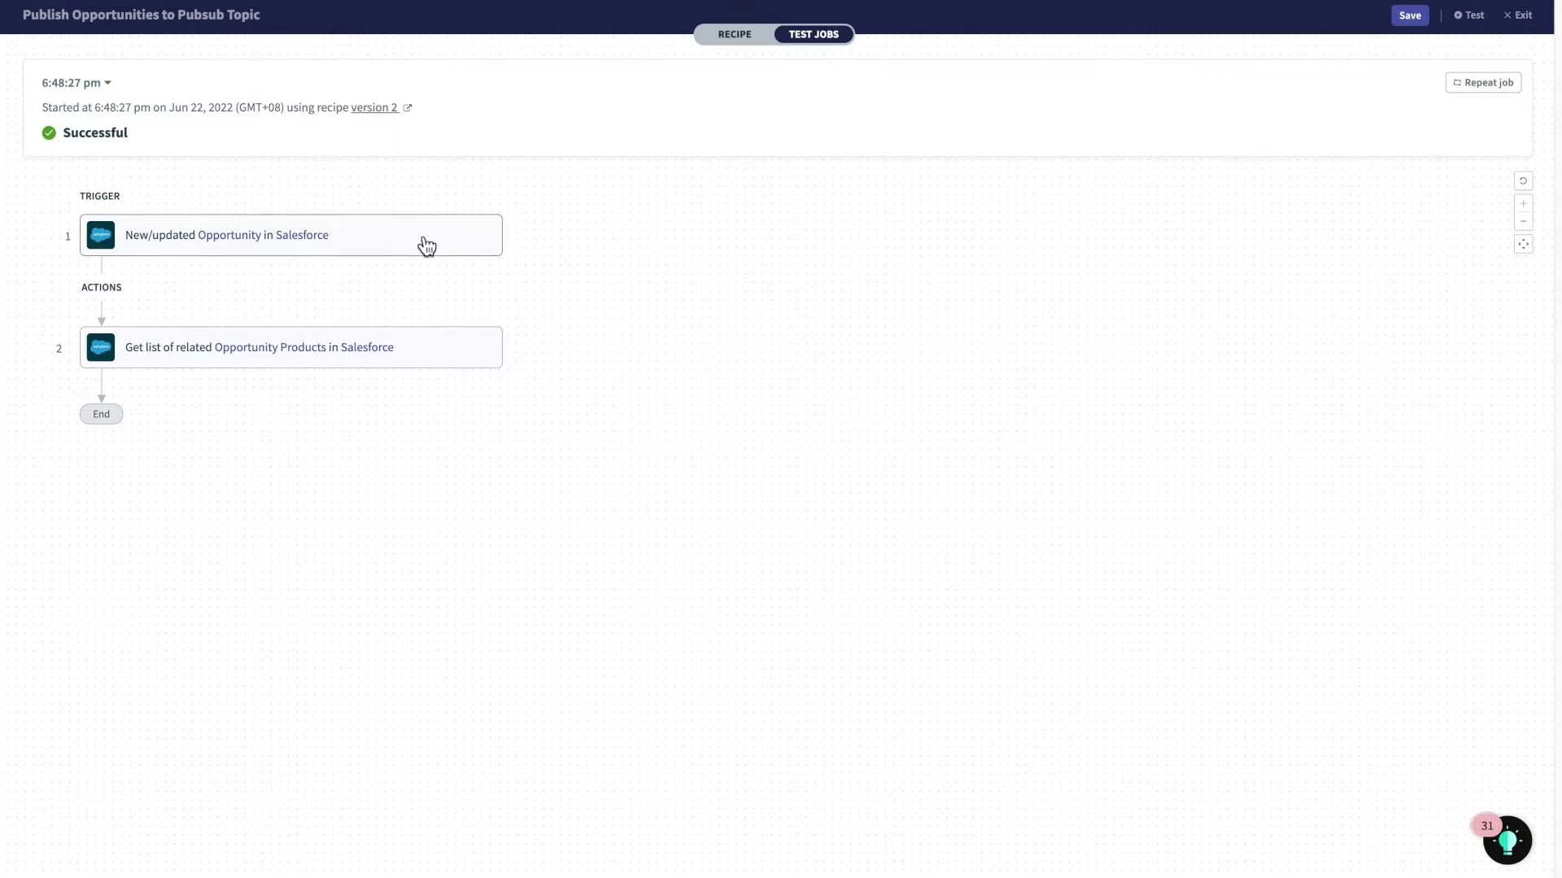
click(422, 242)
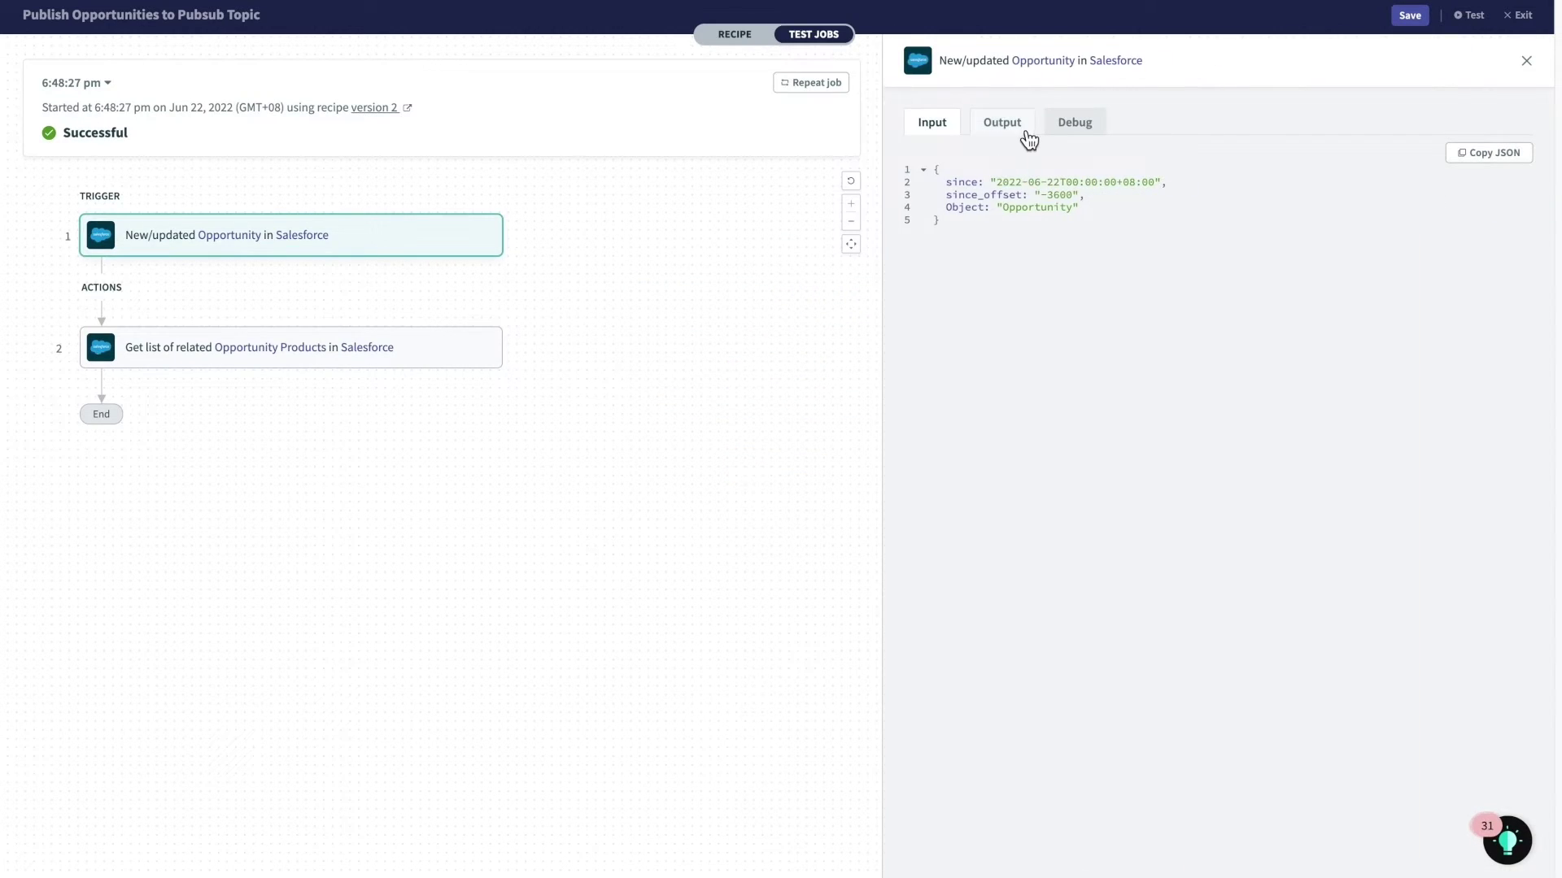
click(1003, 124)
scroll(1190, 415, down, 1)
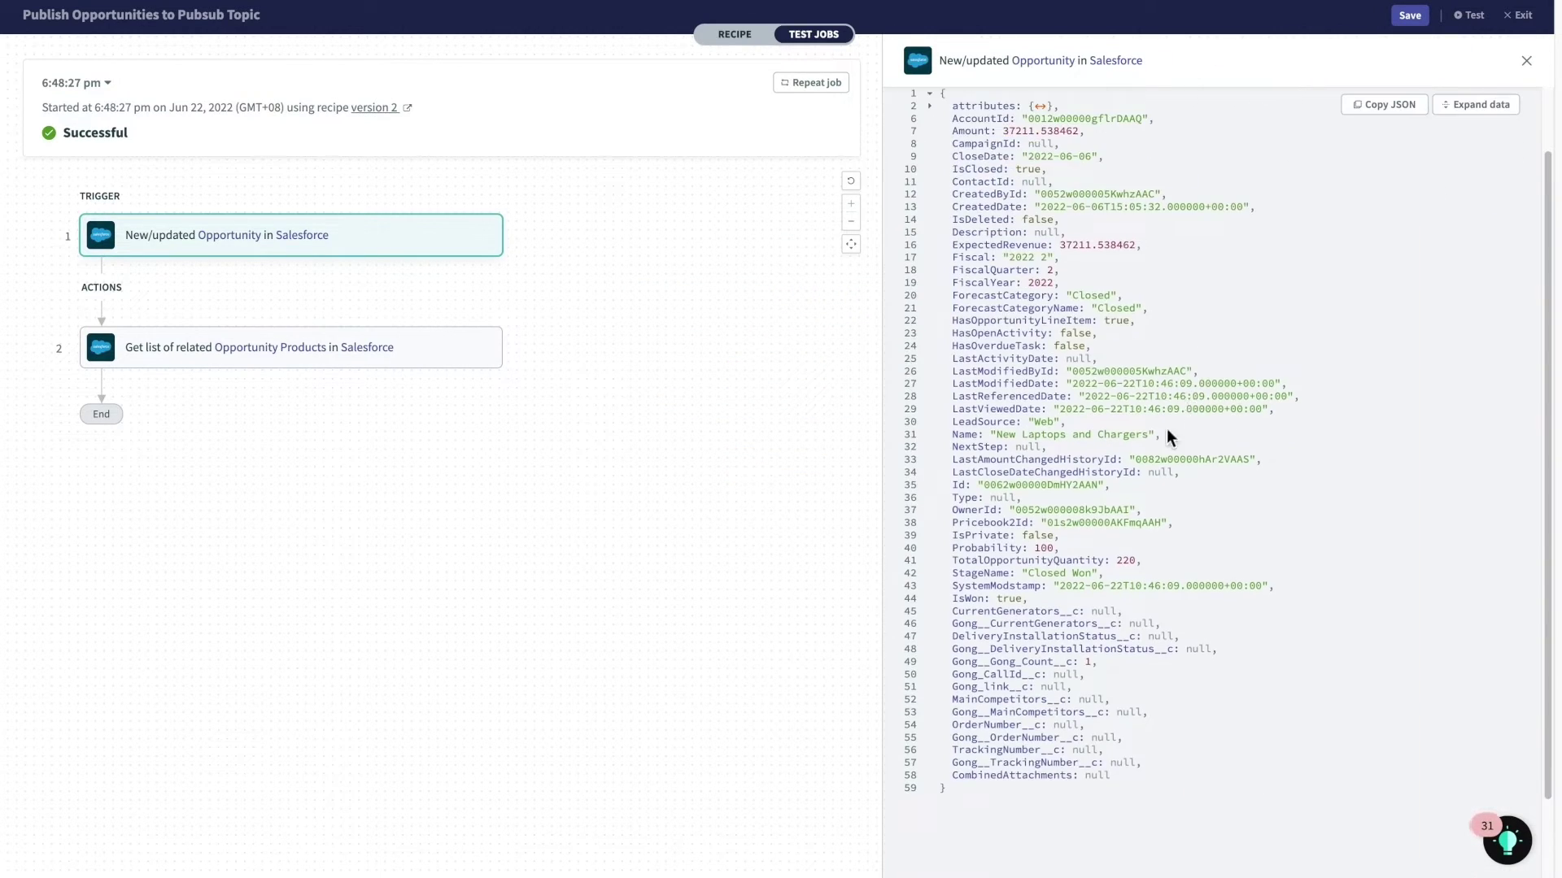
Expand step 2's output to show the laptops and laptop chargers line items.
click(426, 366)
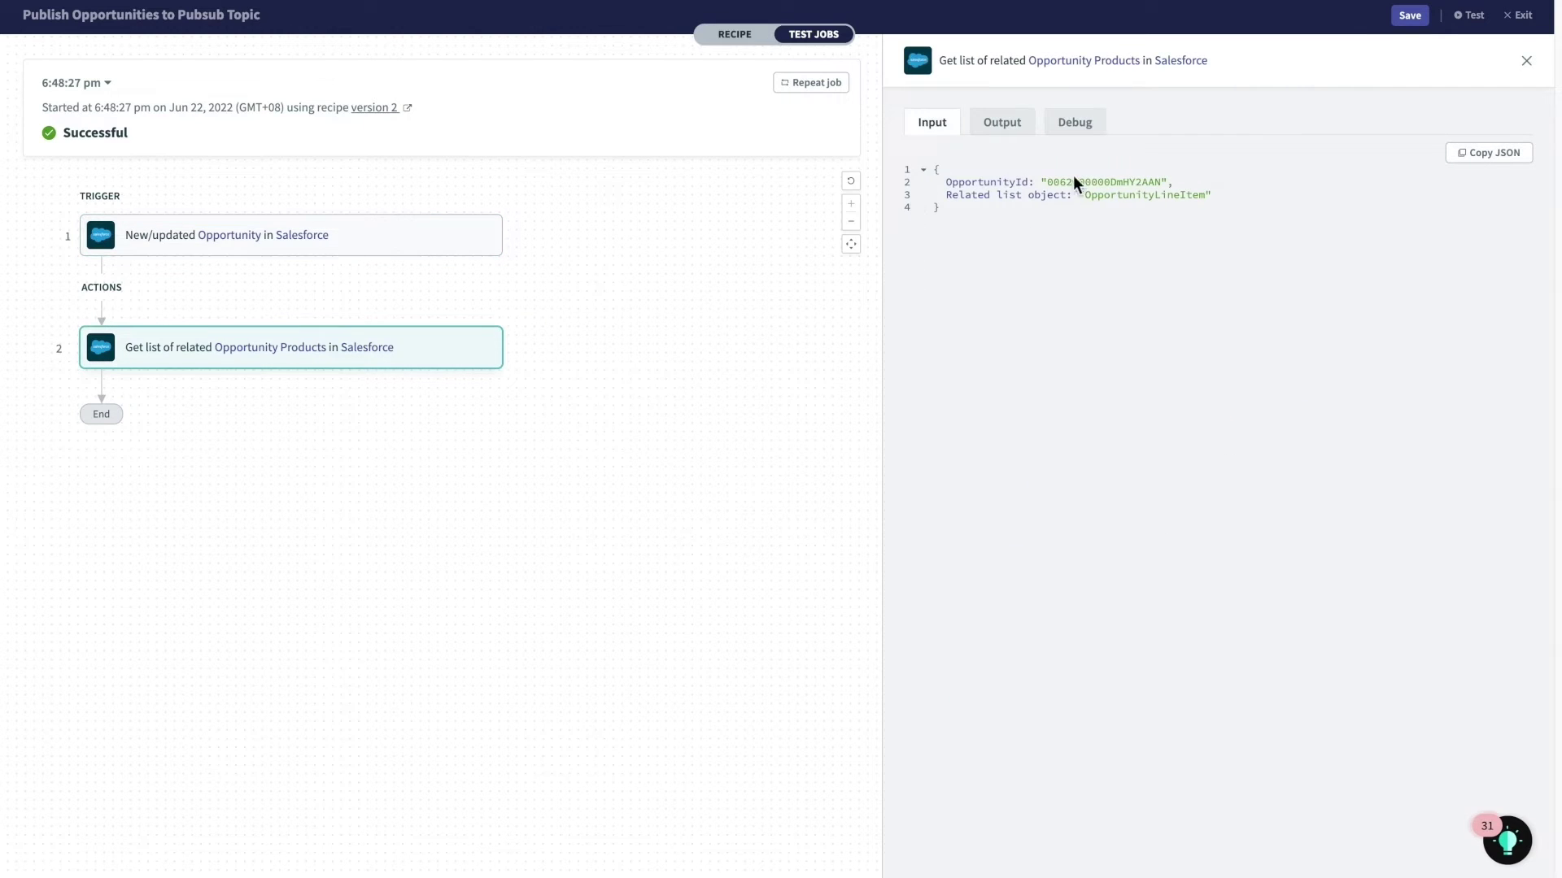
click(1014, 130)
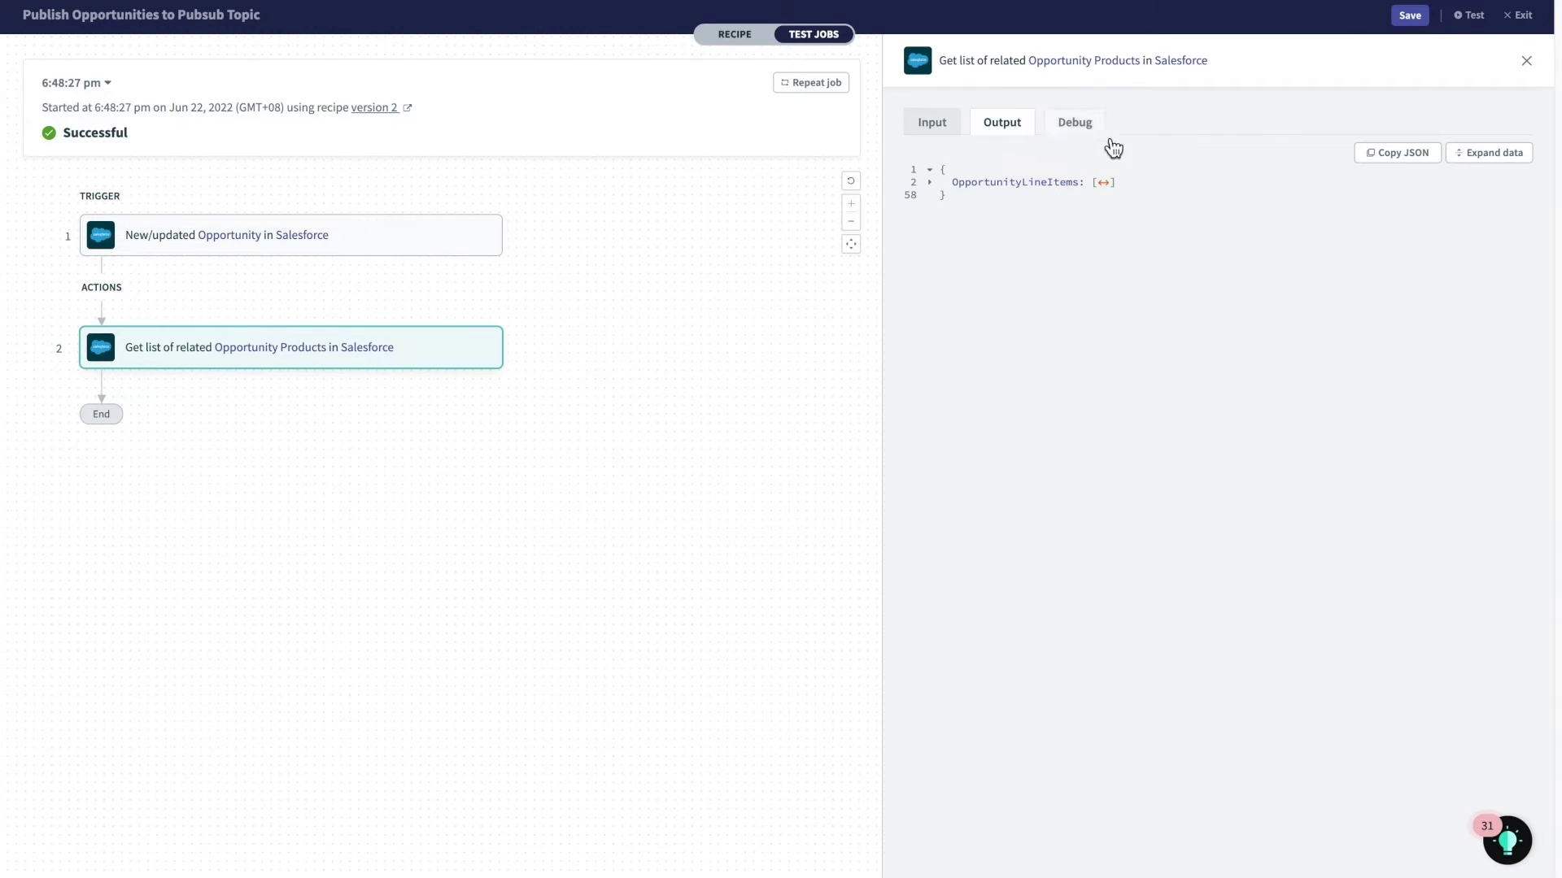
click(1520, 165)
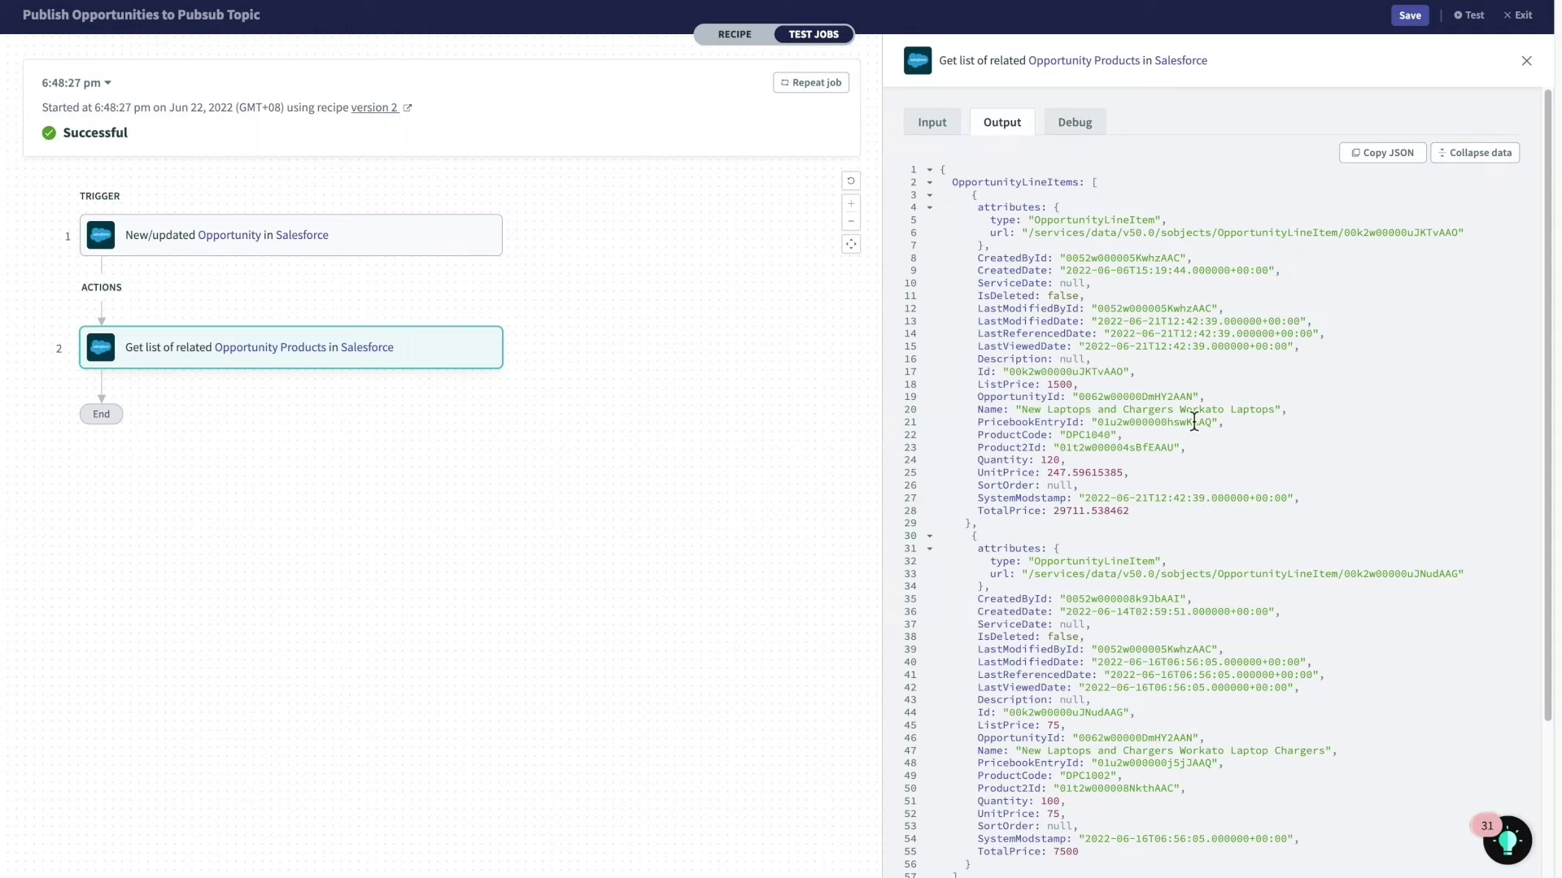
drag(1181, 411, 1276, 409)
scroll(1276, 555, down, 3)
drag(1235, 546, 1328, 543)
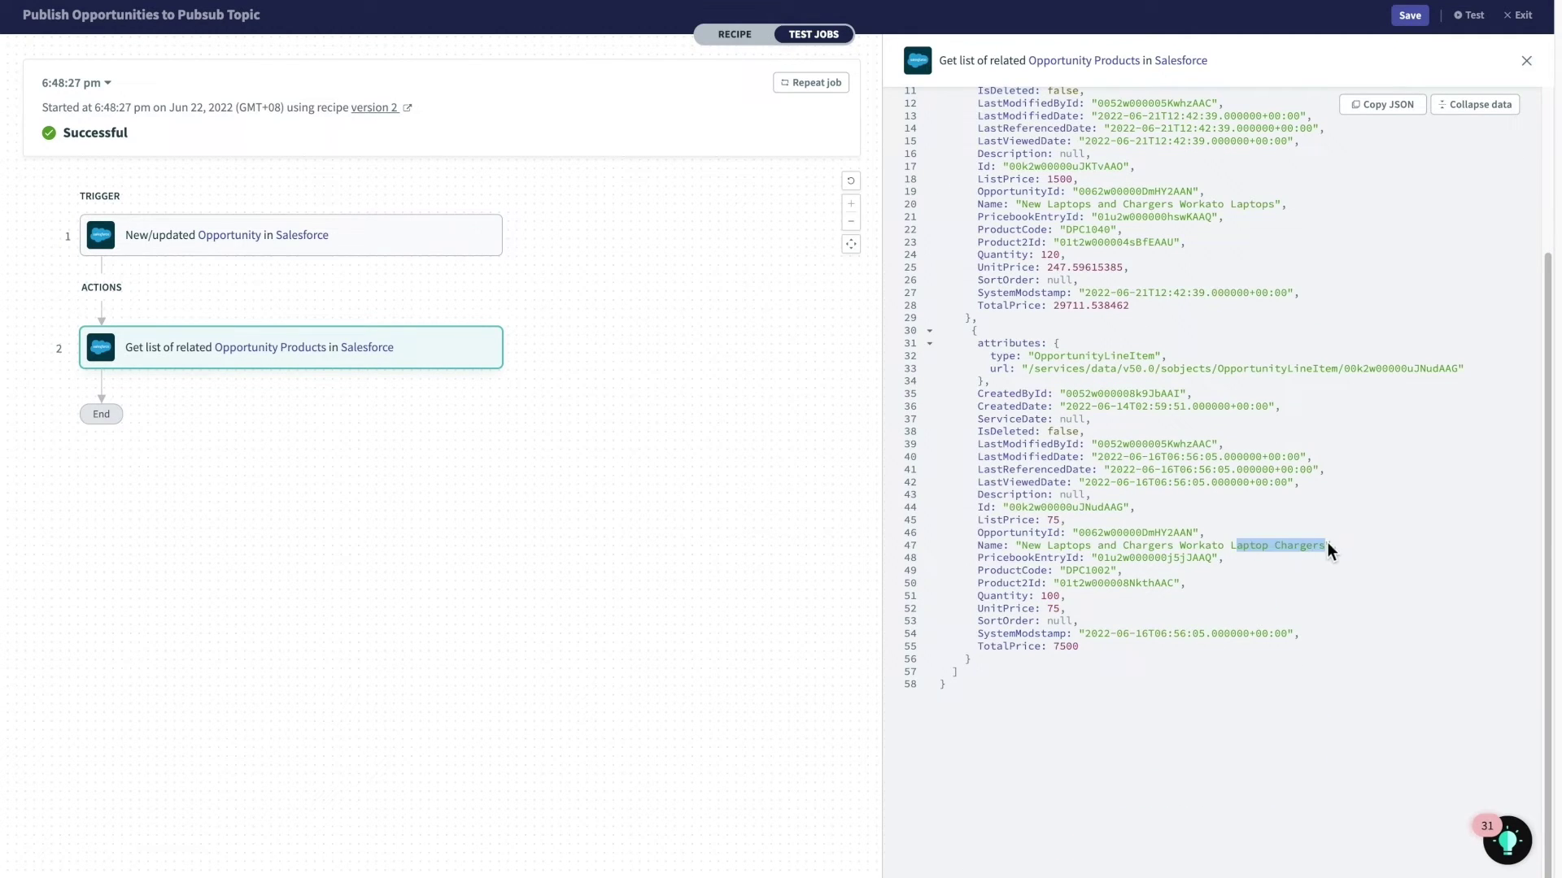
Return to the recipe editor and browse step 2's Salesforce action list.
click(758, 45)
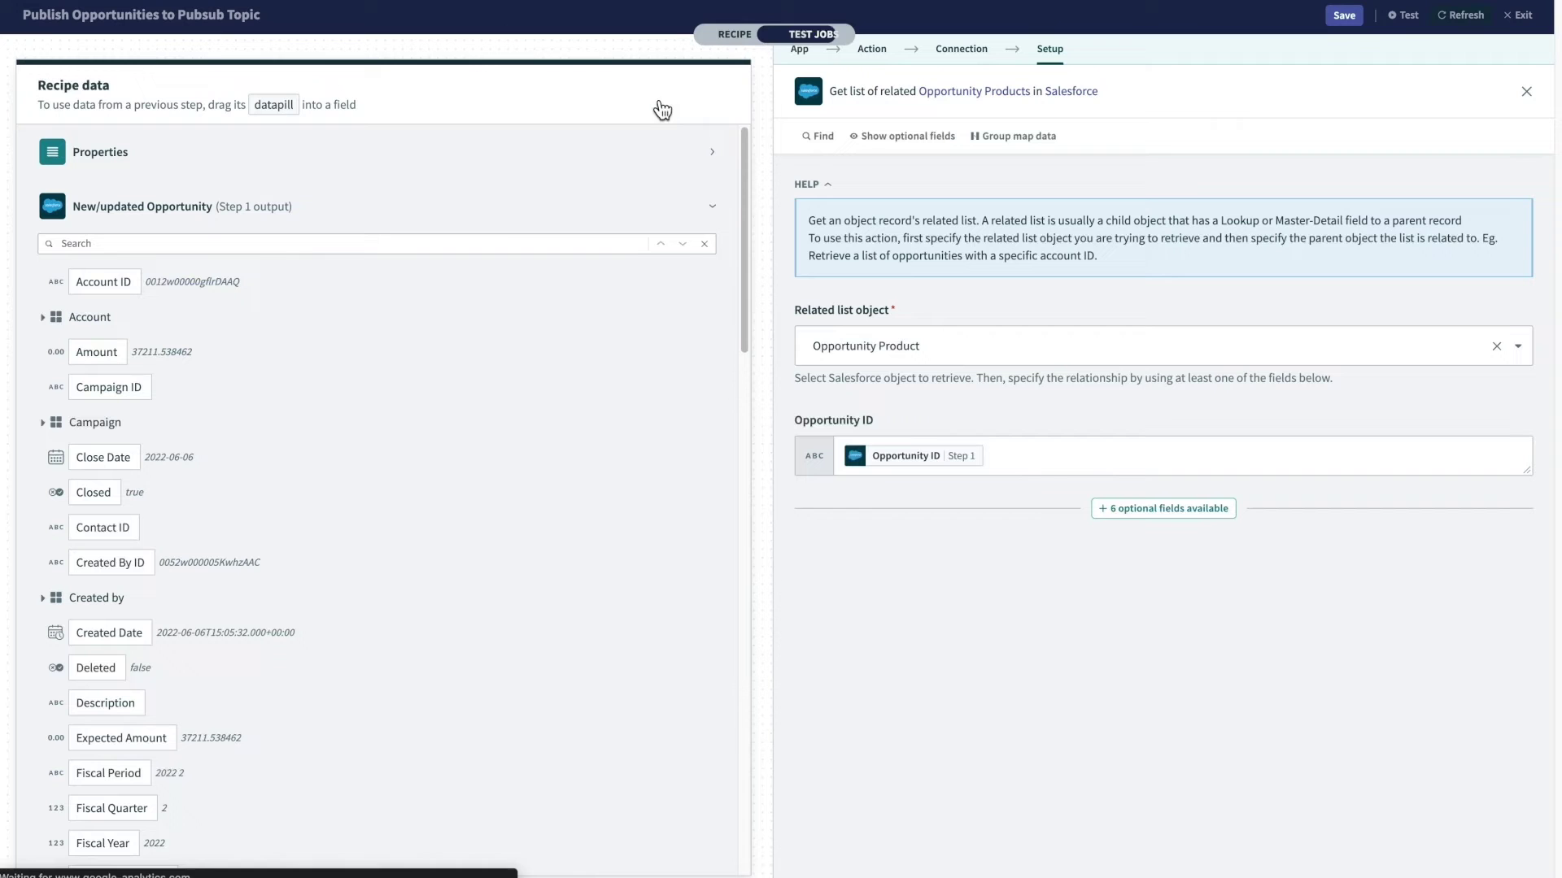
click(874, 51)
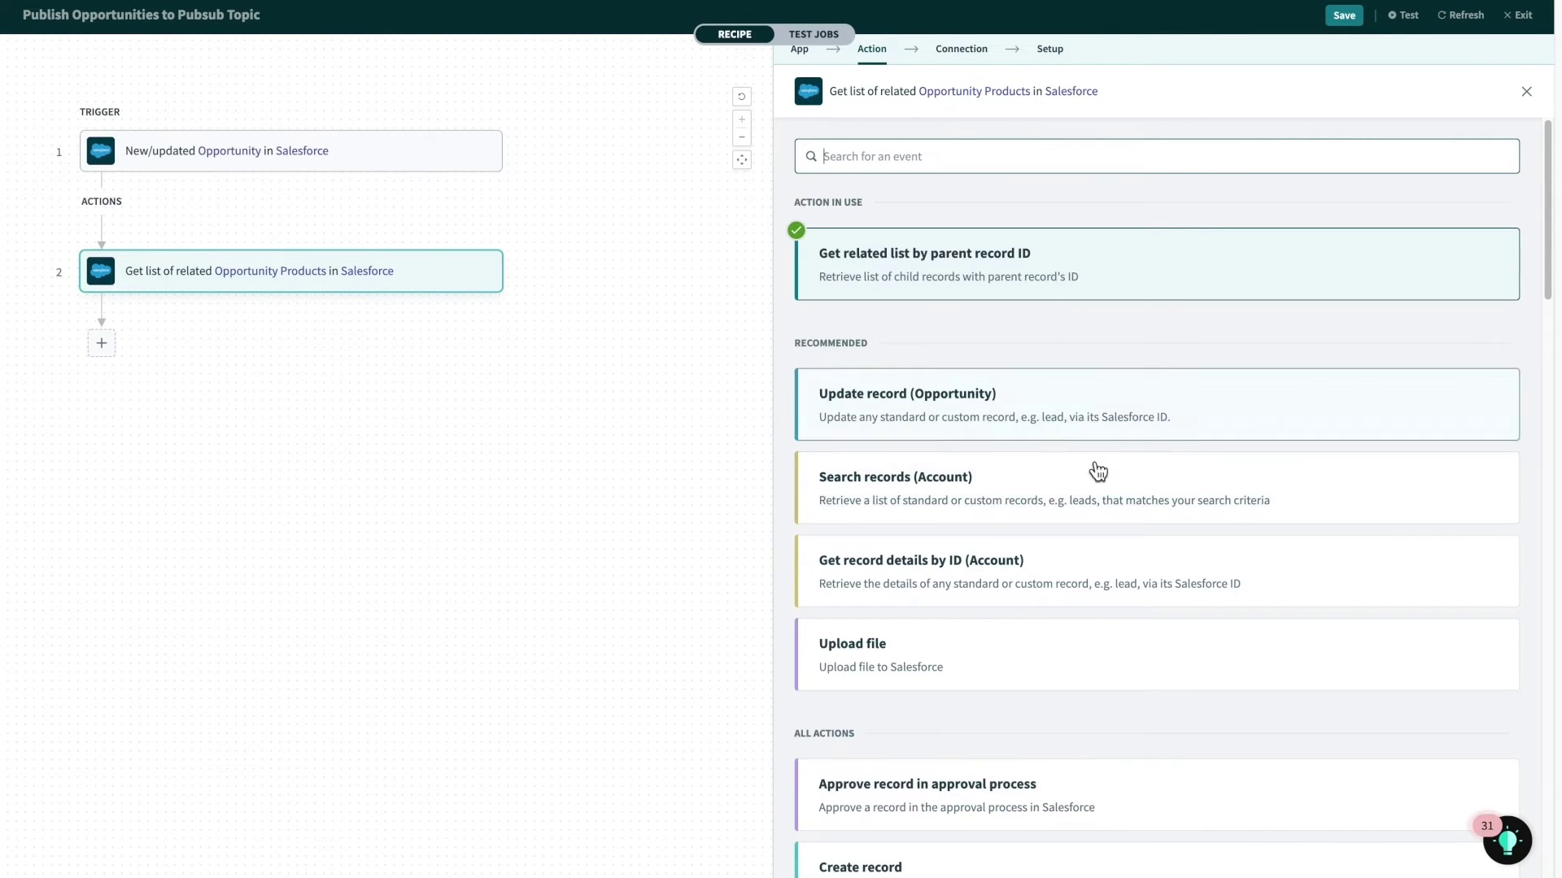
scroll(1069, 580, down, 2)
scroll(1069, 579, down, 4)
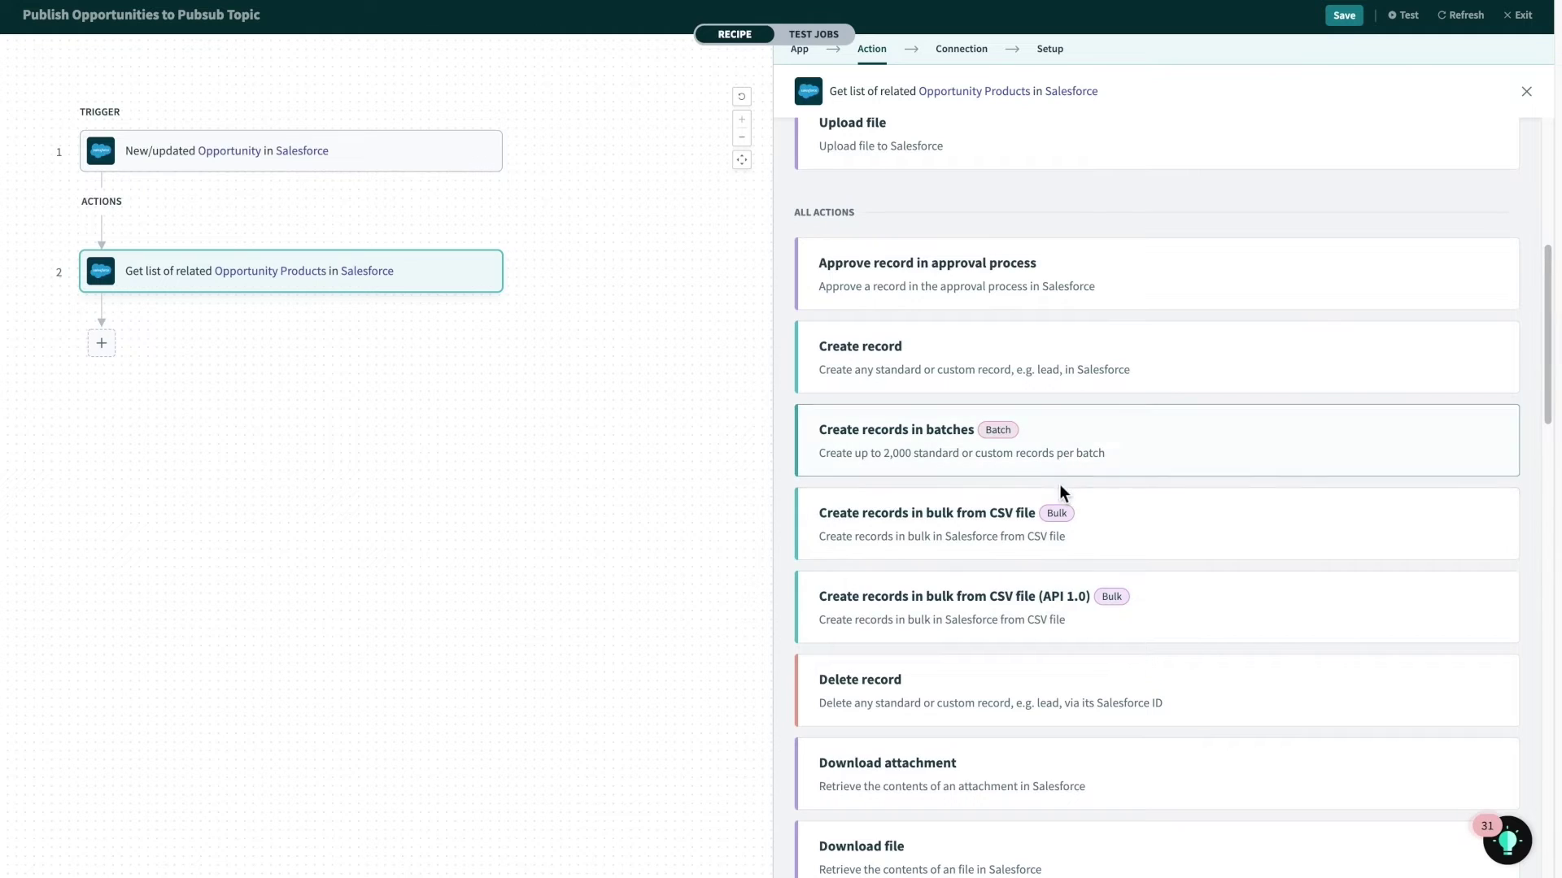
scroll(1128, 557, down, 1)
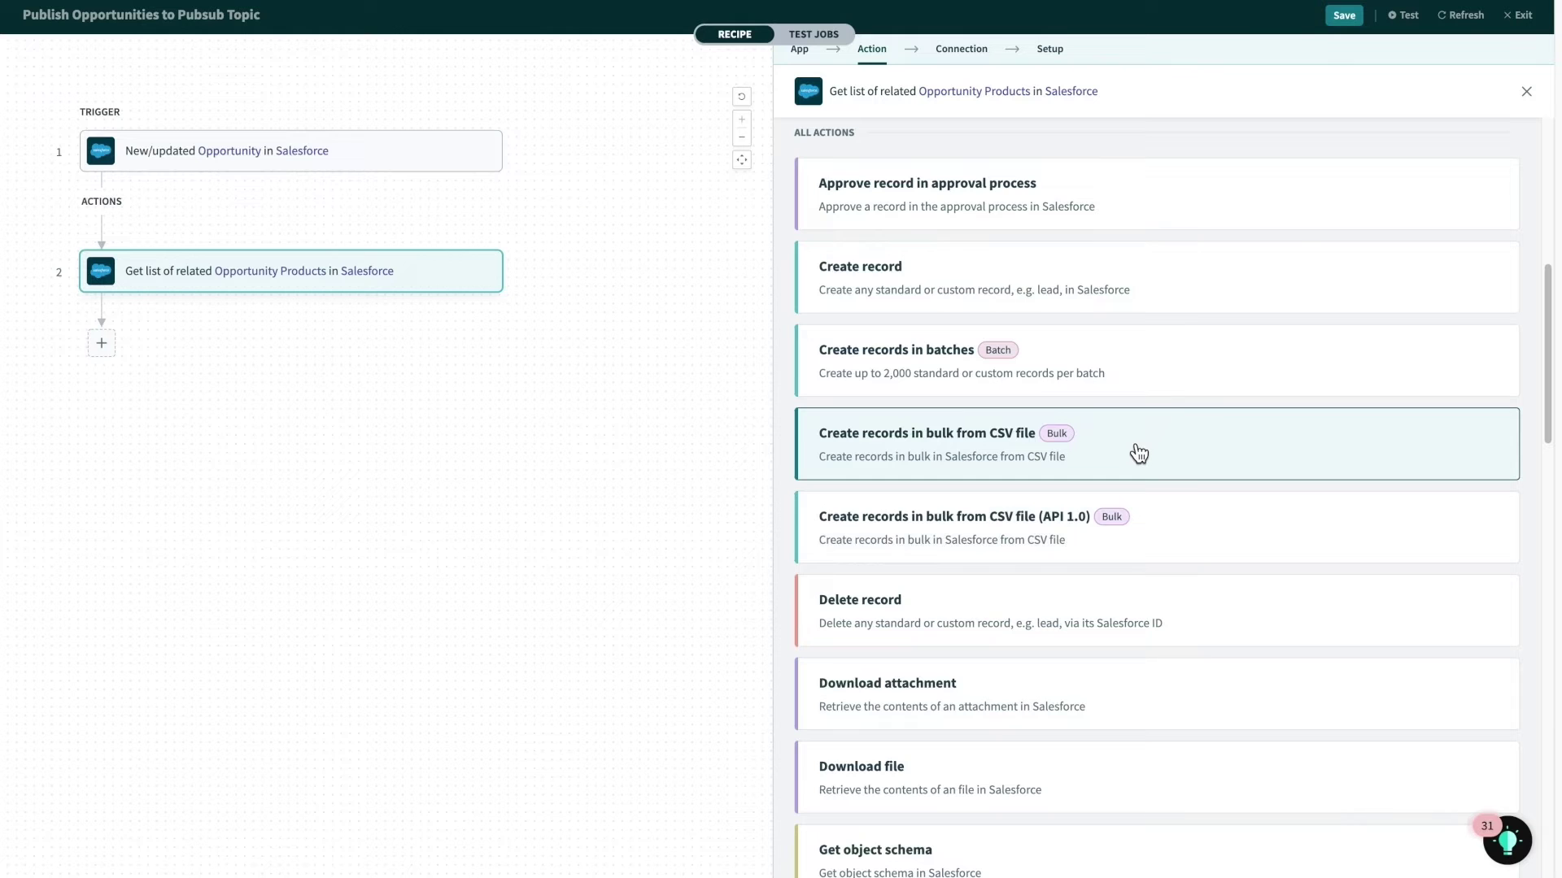
Add step 3 as a PubSub Publish message action to the Salesforce Opportunities topic.
click(103, 352)
click(96, 389)
text(pub)
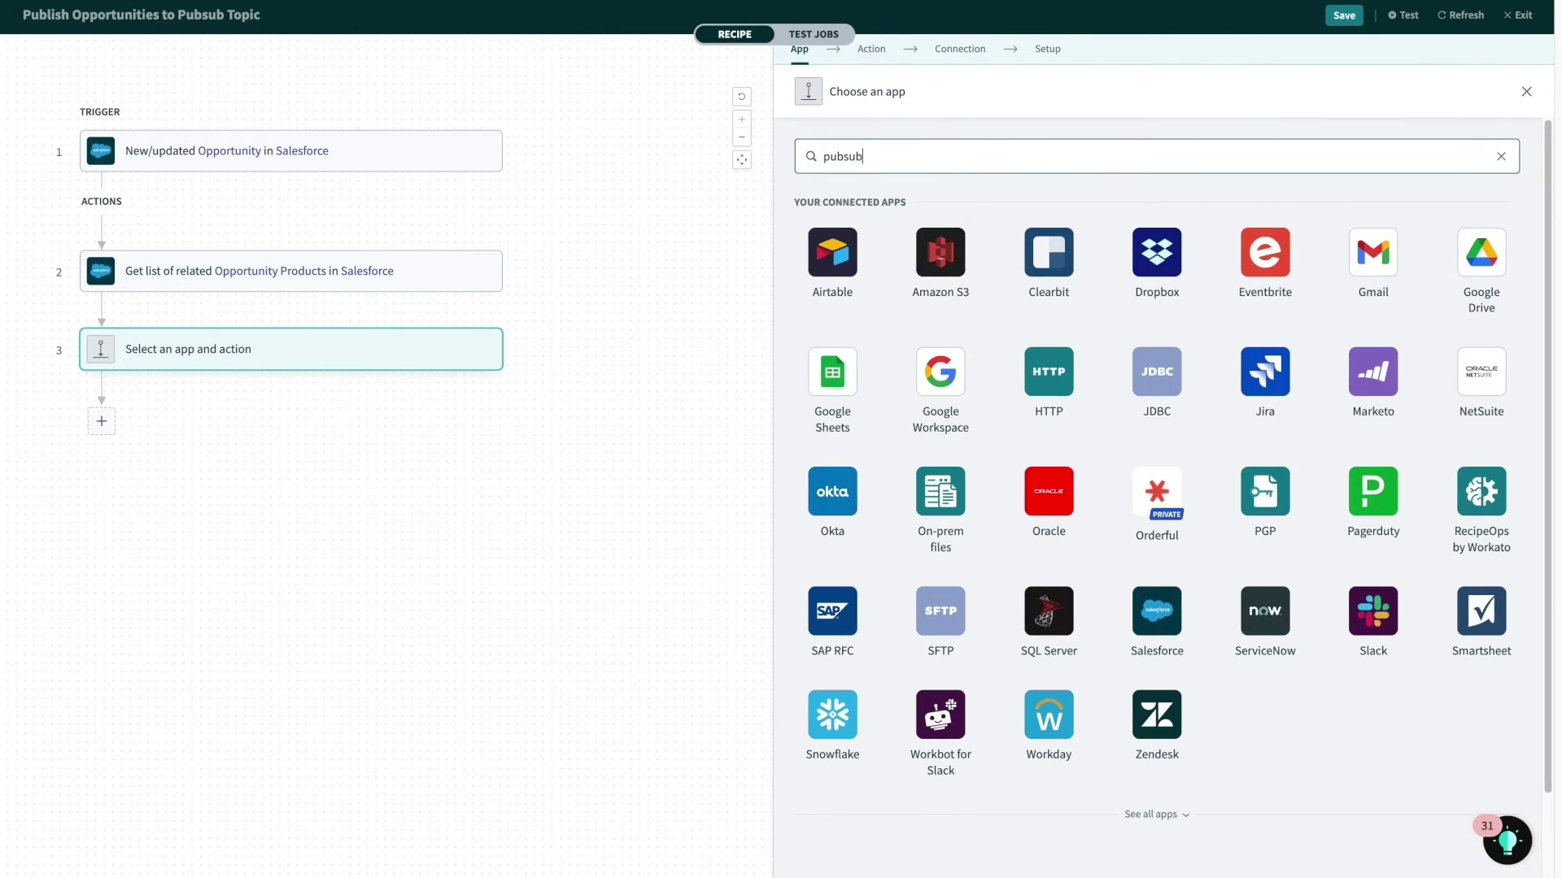
text(sub)
click(830, 250)
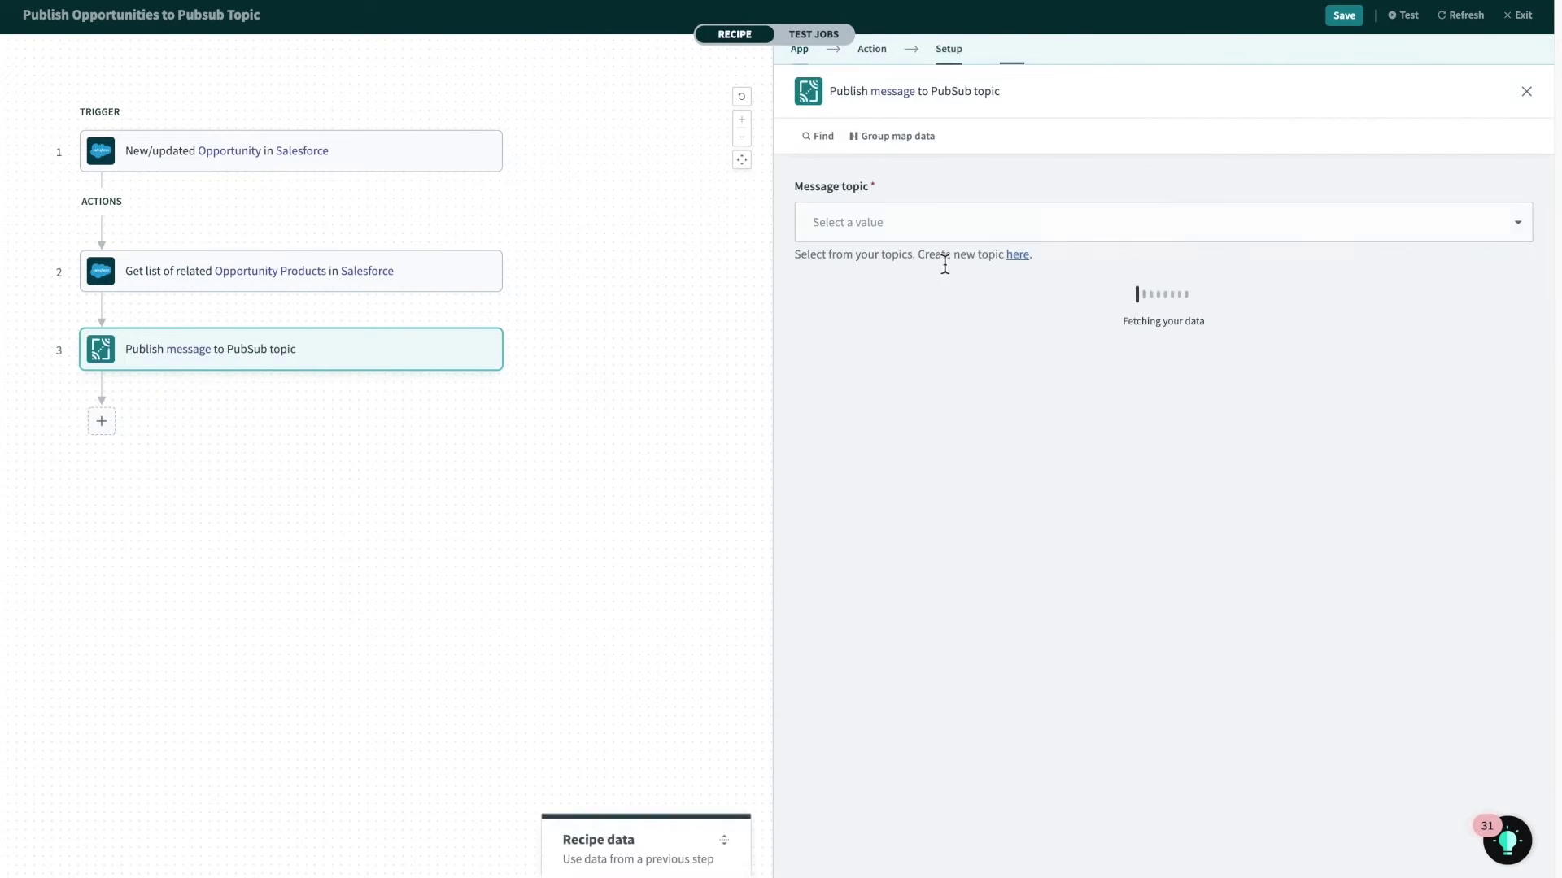
click(972, 233)
click(960, 277)
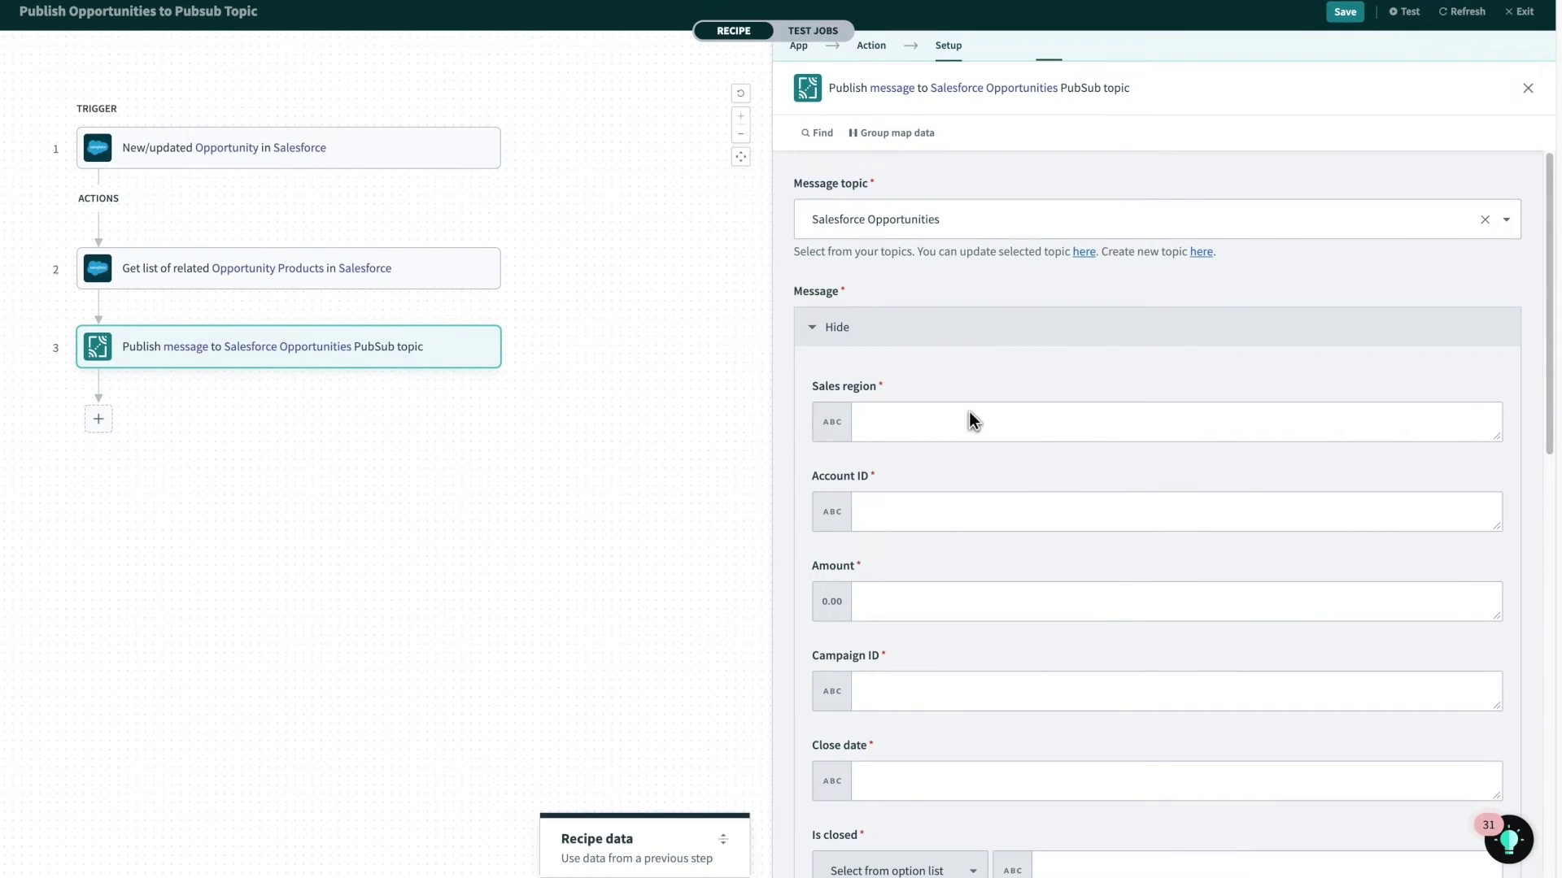
Map the Account's Billing Country datapill into the Sales region field.
click(953, 422)
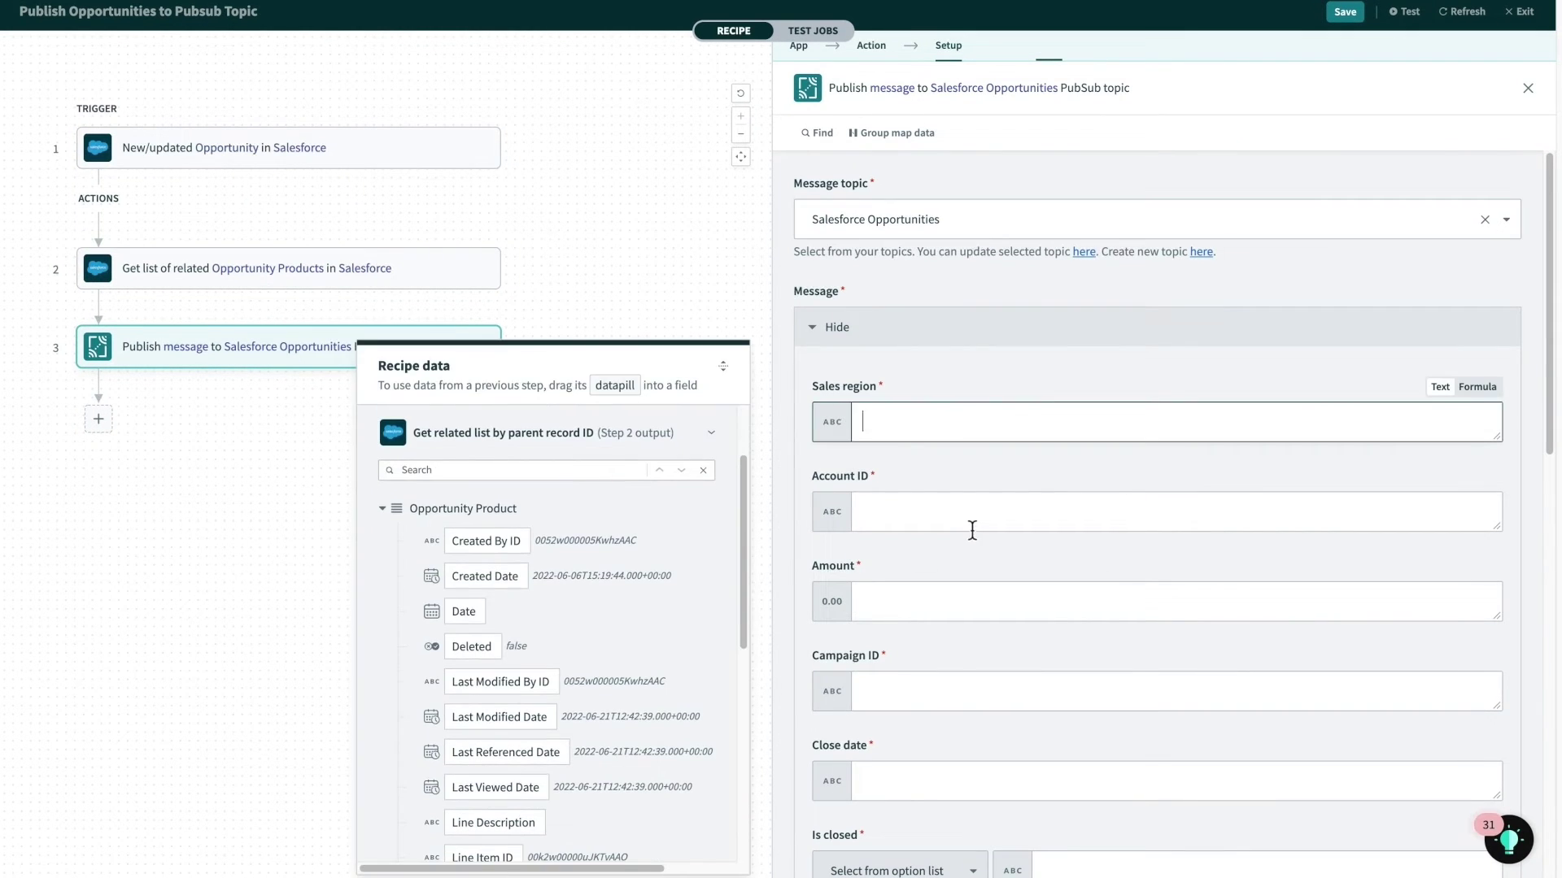
scroll(971, 531, down, 5)
click(723, 366)
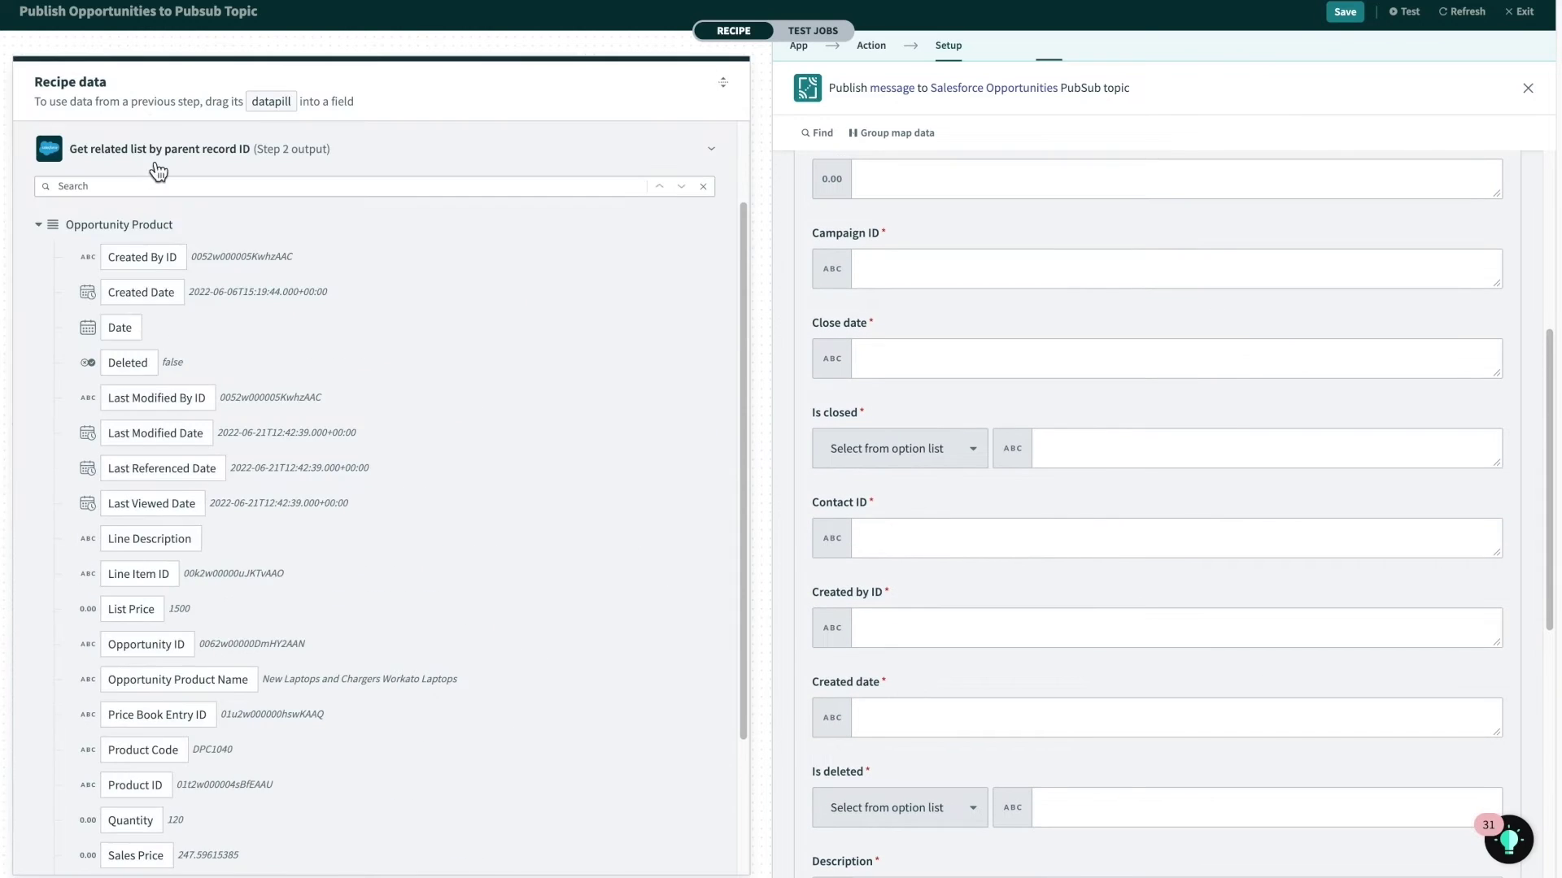
click(188, 155)
click(160, 205)
click(48, 252)
scroll(167, 476, down, 2)
scroll(170, 488, down, 2)
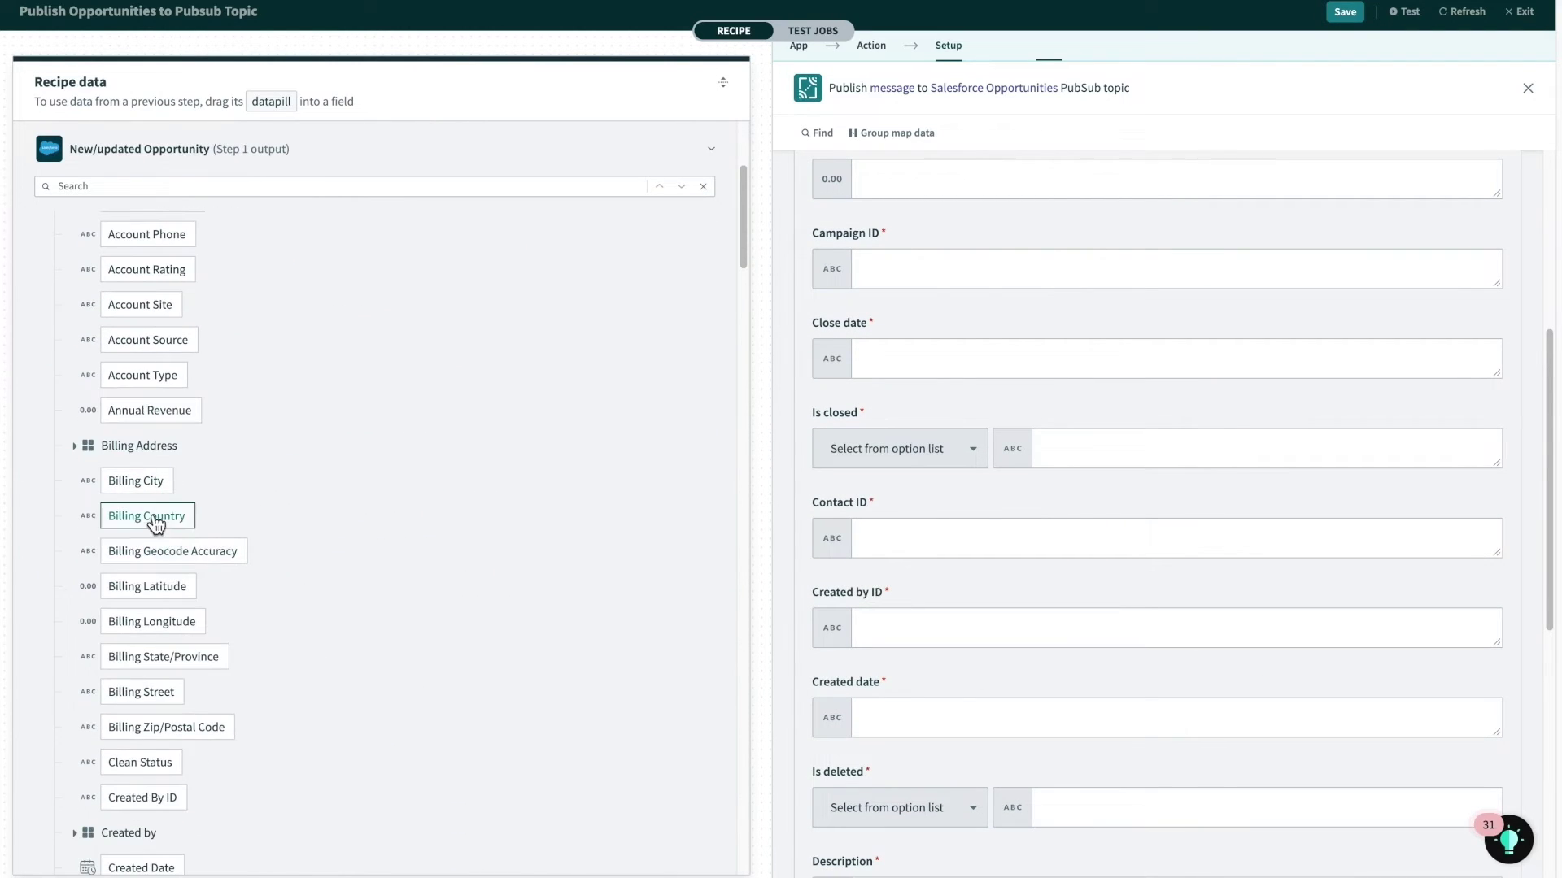
drag(155, 518, 987, 389)
scroll(1039, 383, up, 5)
drag(203, 514, 990, 431)
Group-map the Message fields from New/updated Opportunity, applying 53 mappings.
click(903, 133)
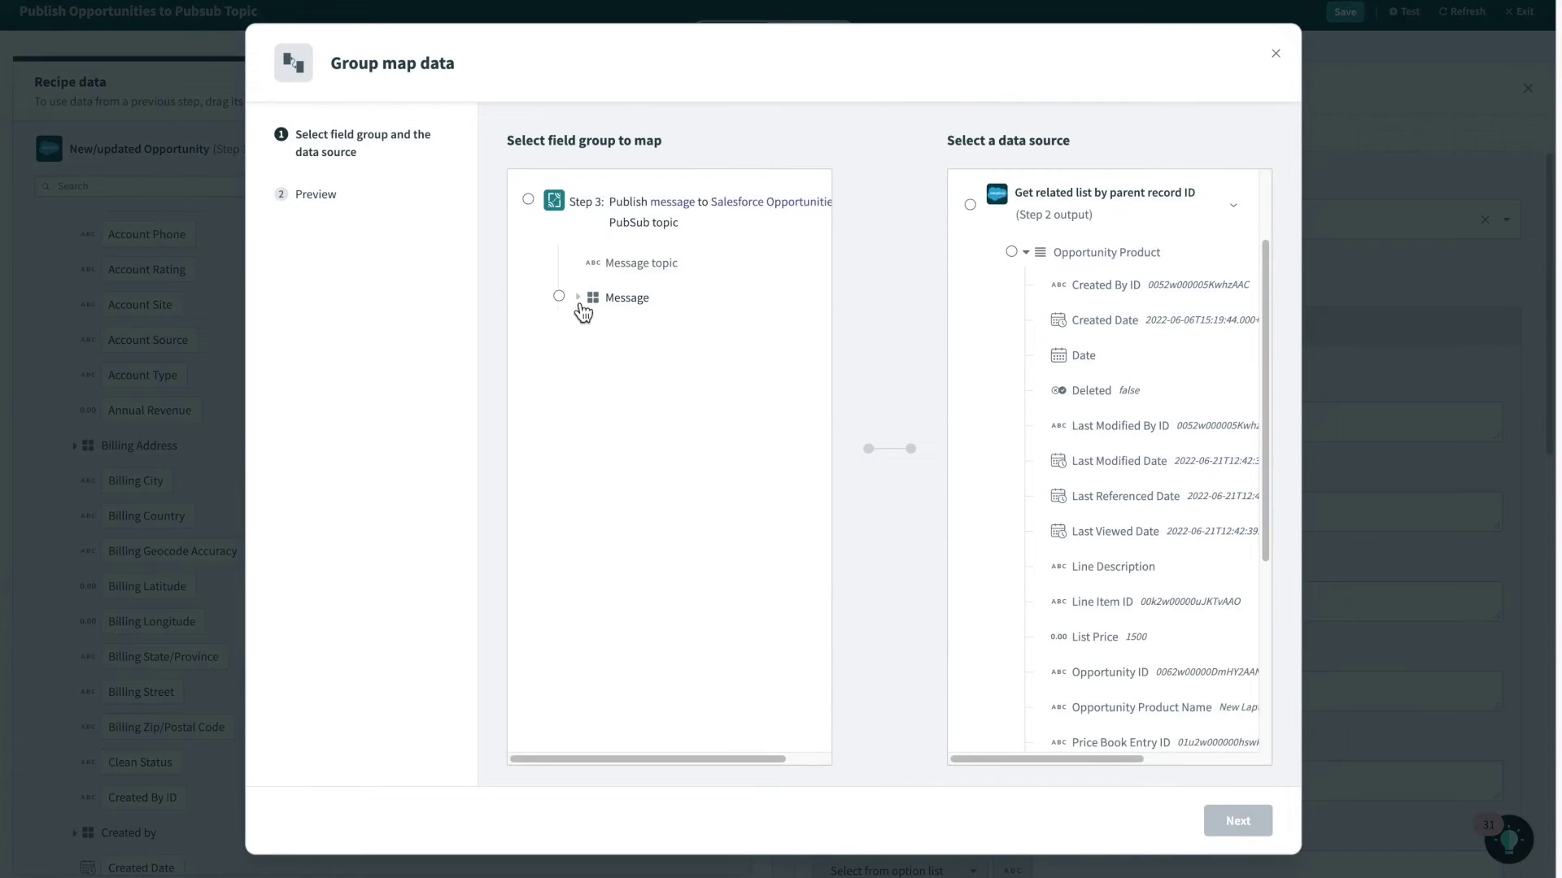
click(559, 296)
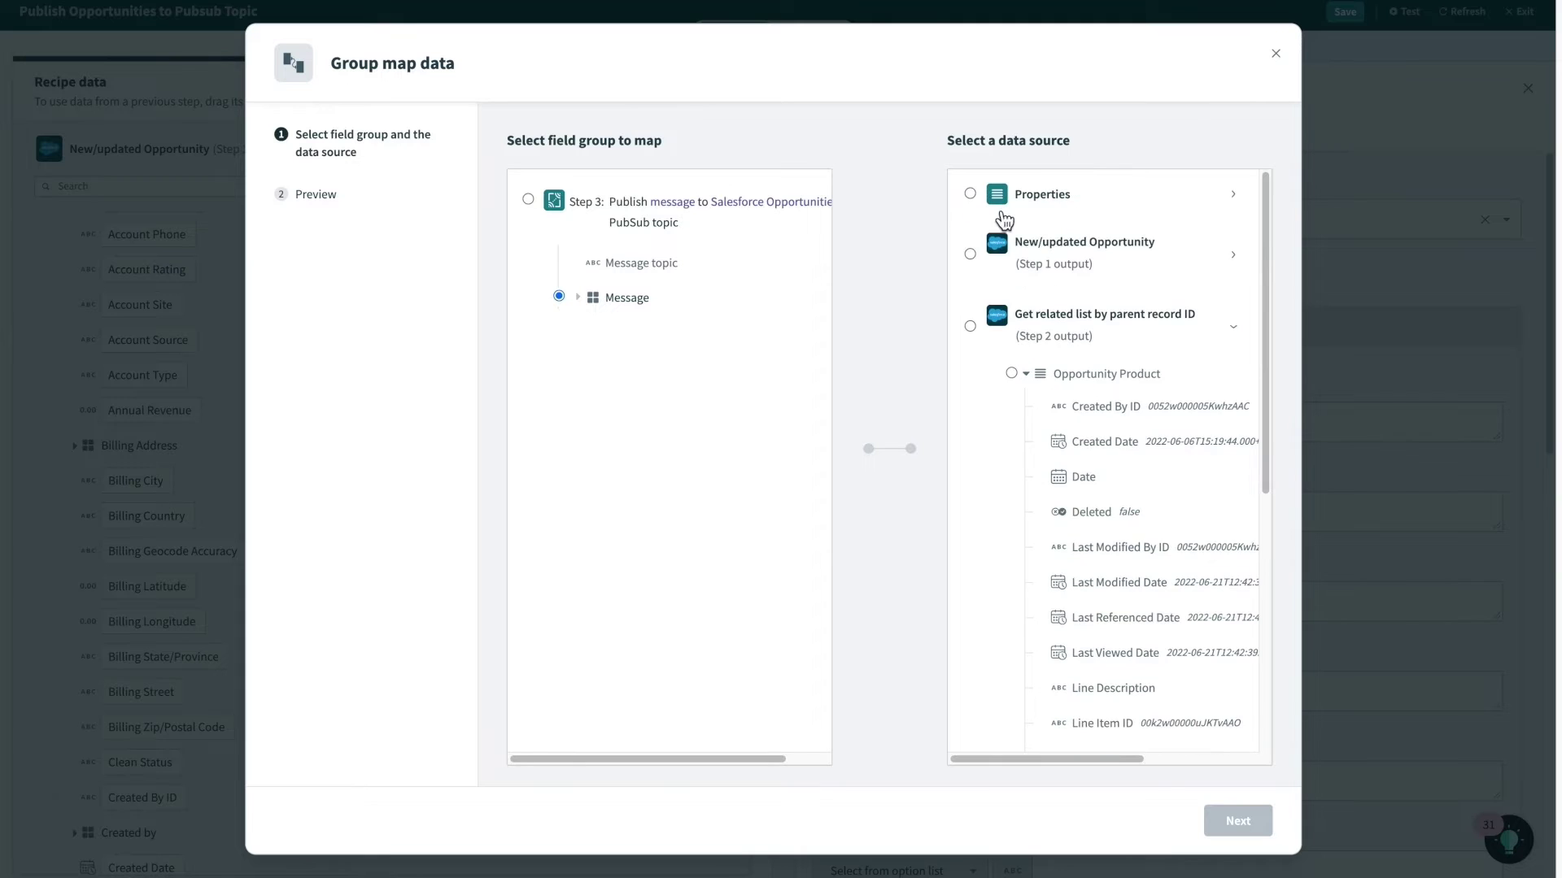
click(978, 254)
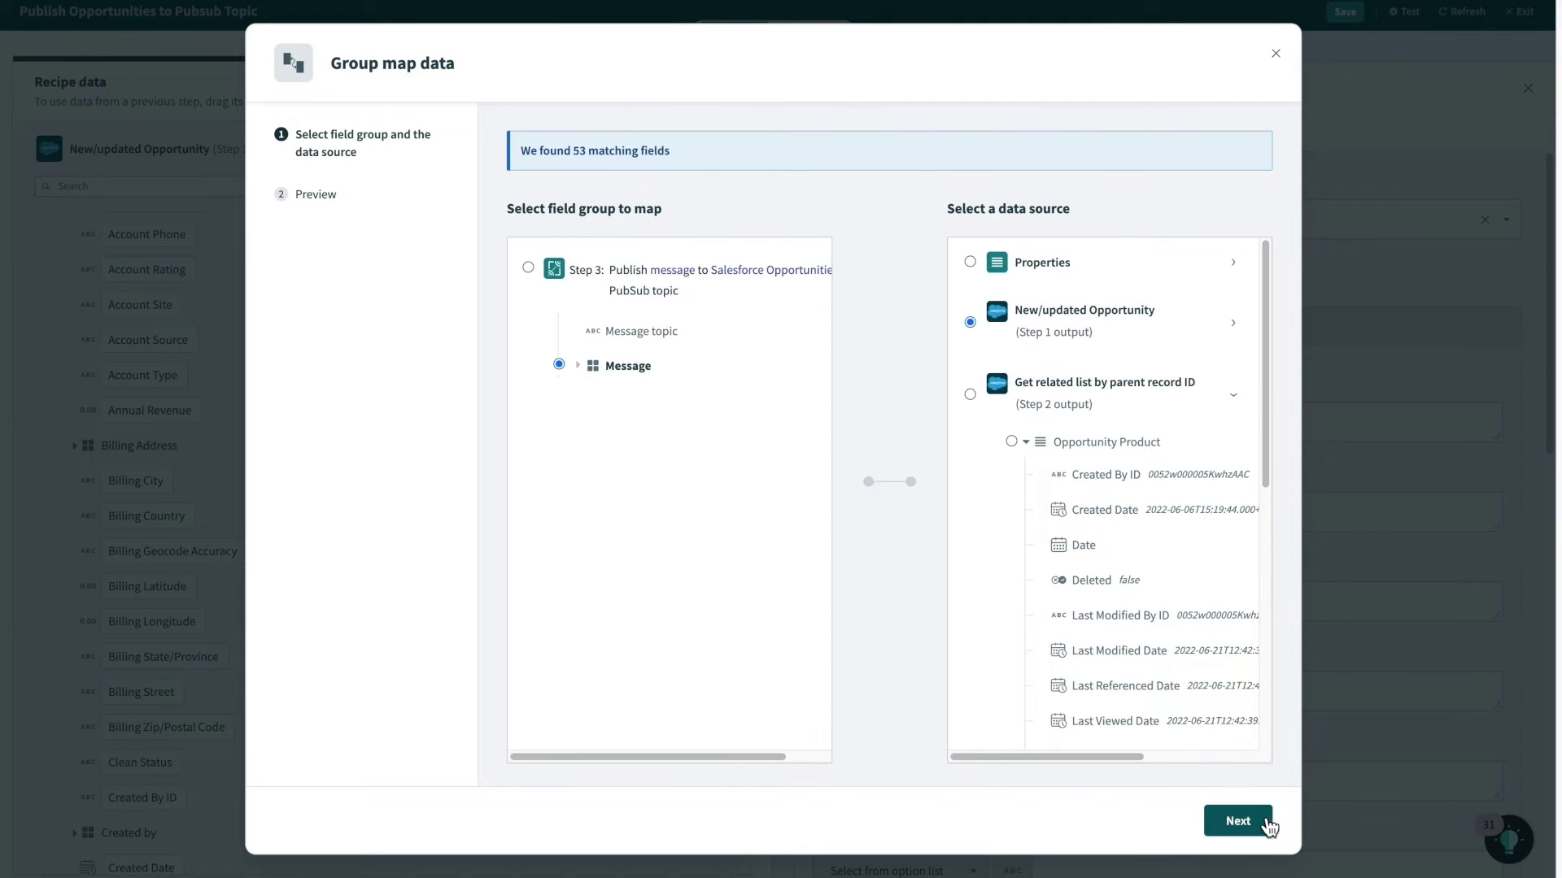
click(1265, 823)
click(1198, 821)
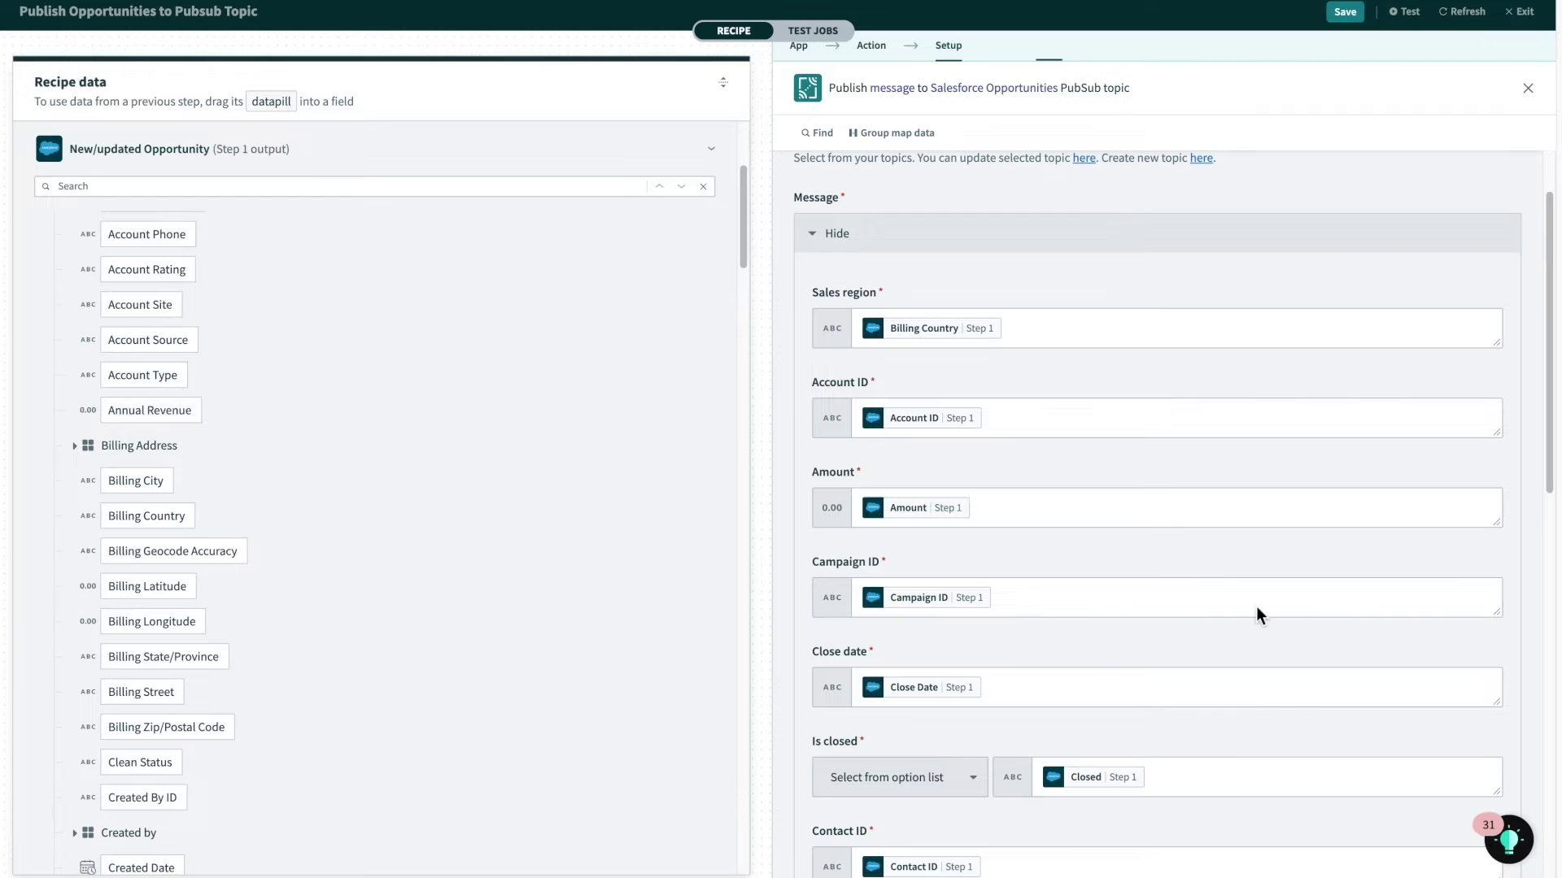
Group-map Opportunity line items from the Step 2 Opportunity Product list, applying 21 mappings.
click(904, 135)
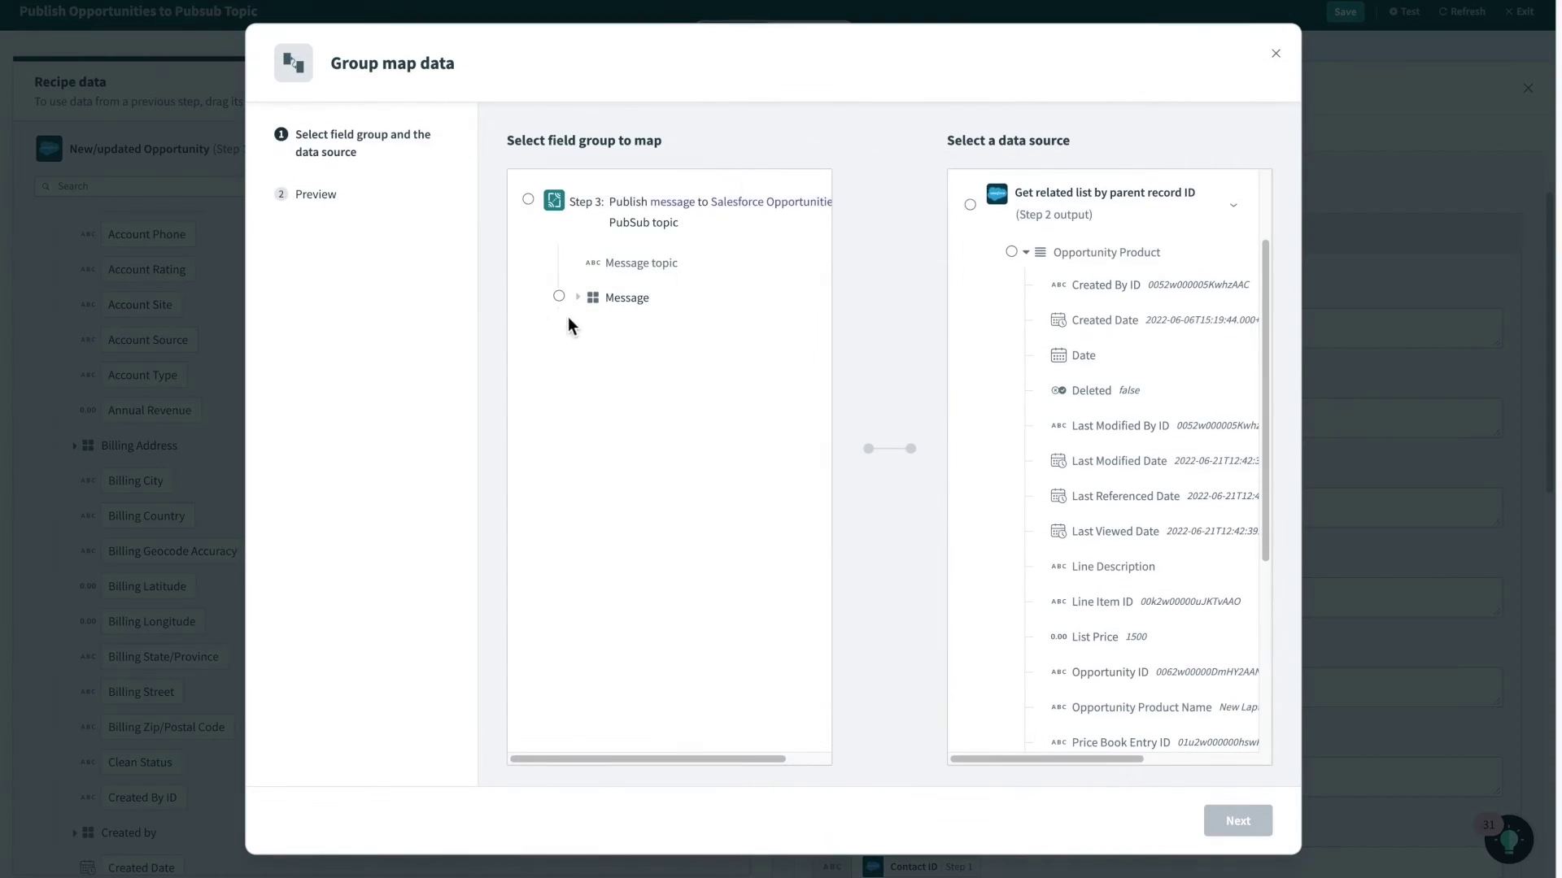
click(579, 297)
scroll(603, 586, down, 15)
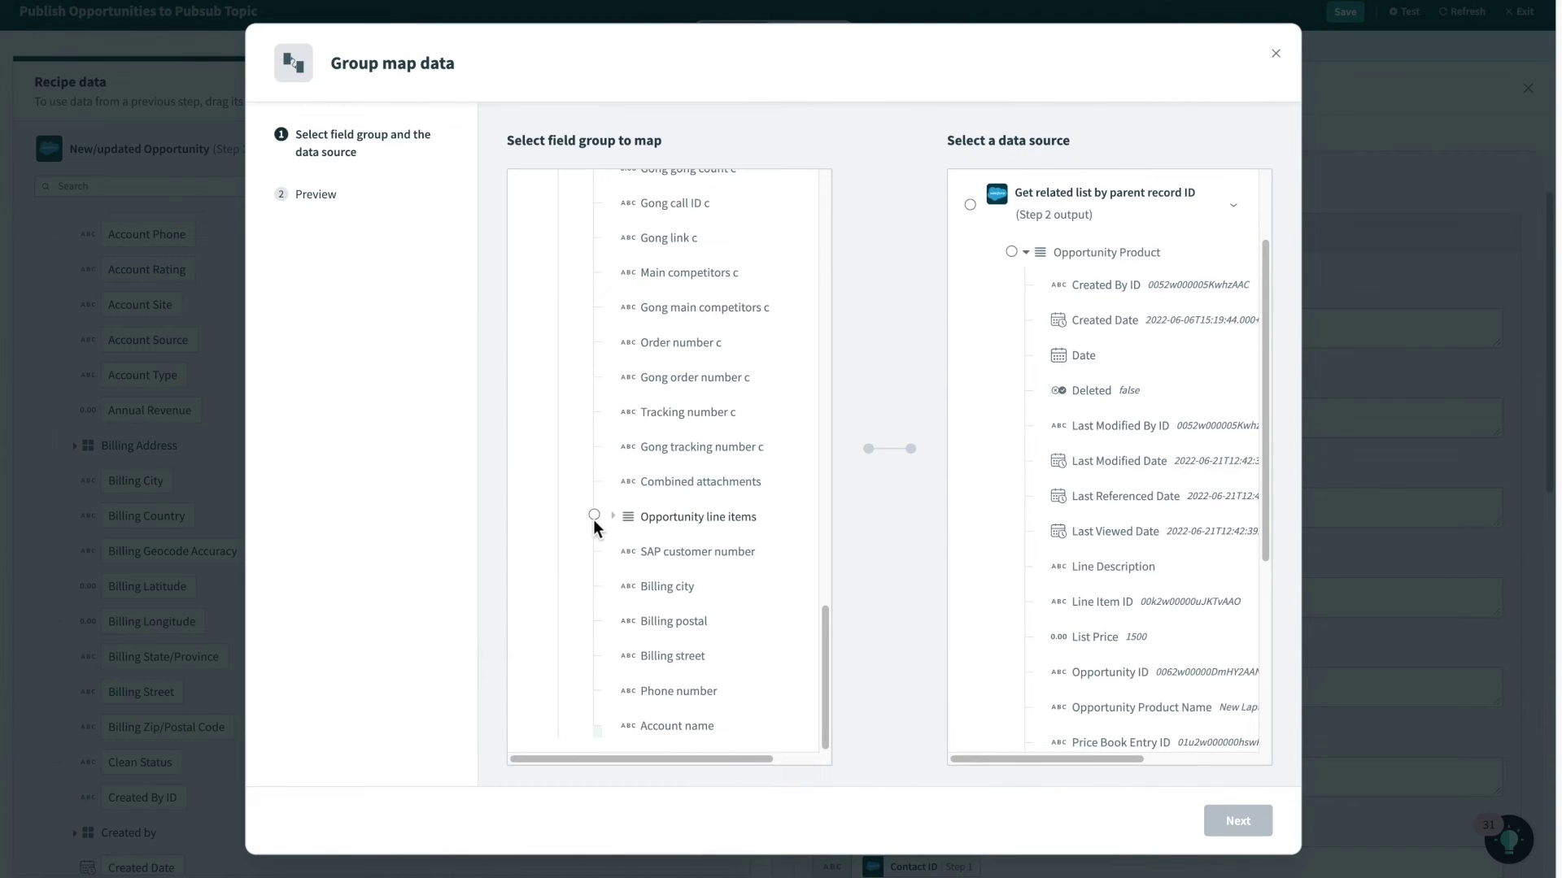
click(1012, 251)
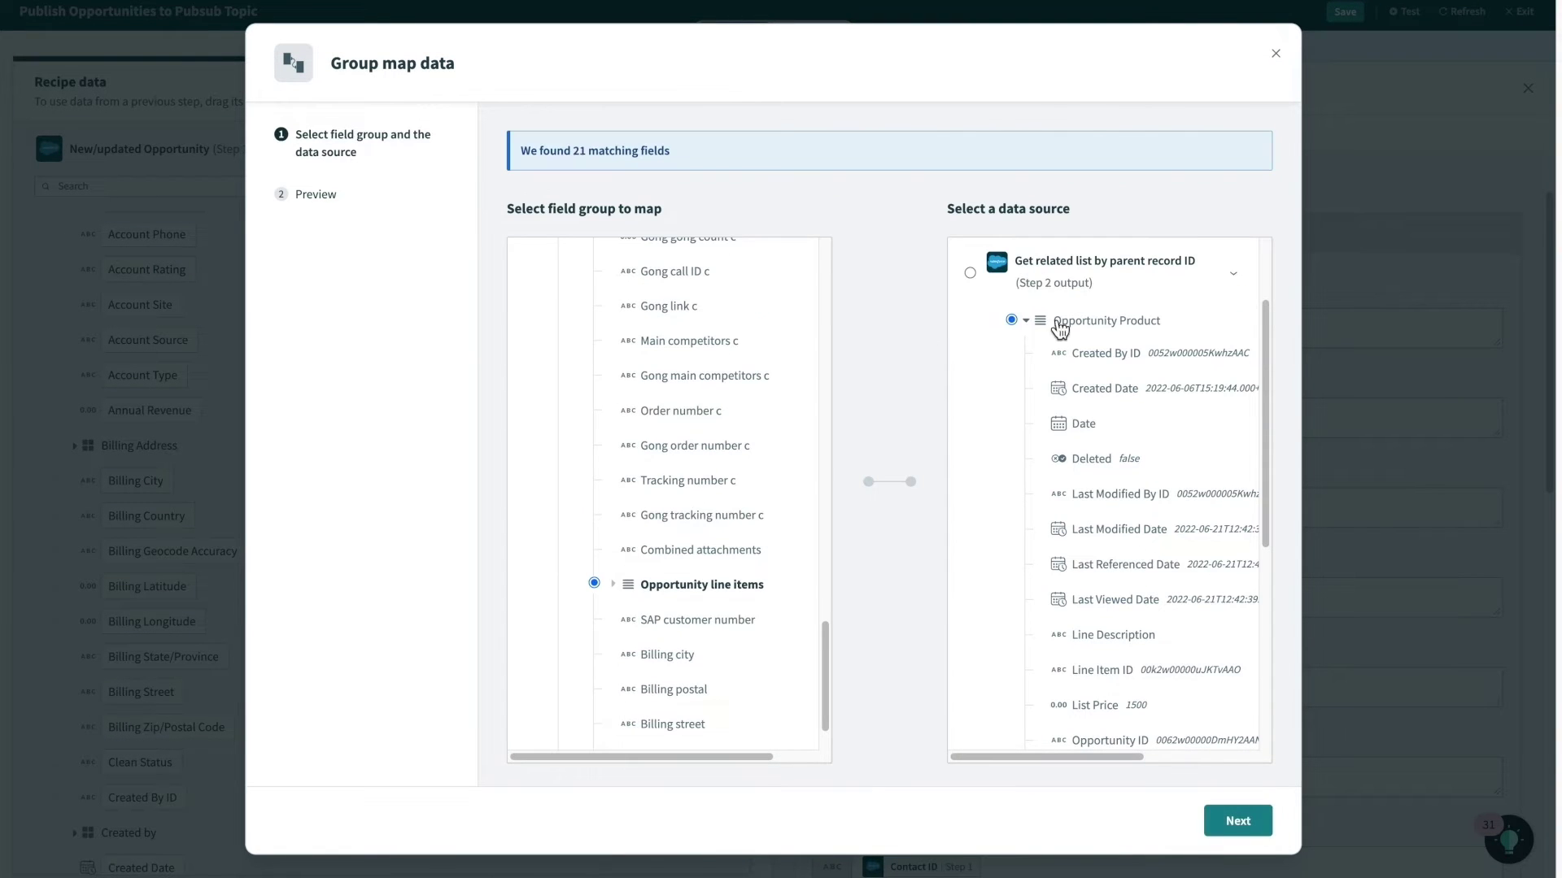
click(1236, 822)
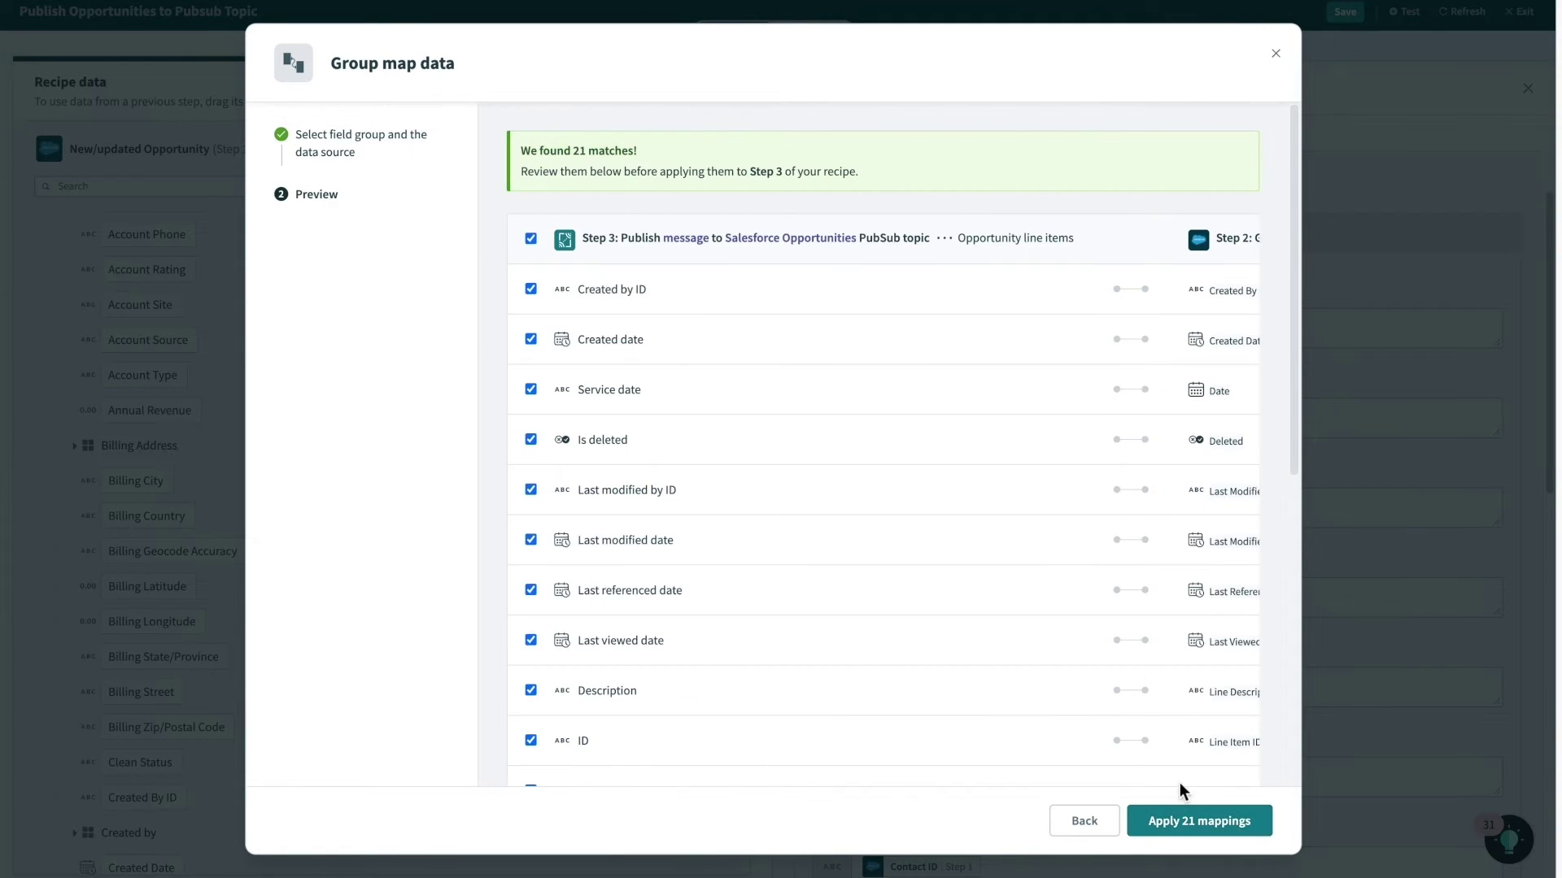
click(1215, 824)
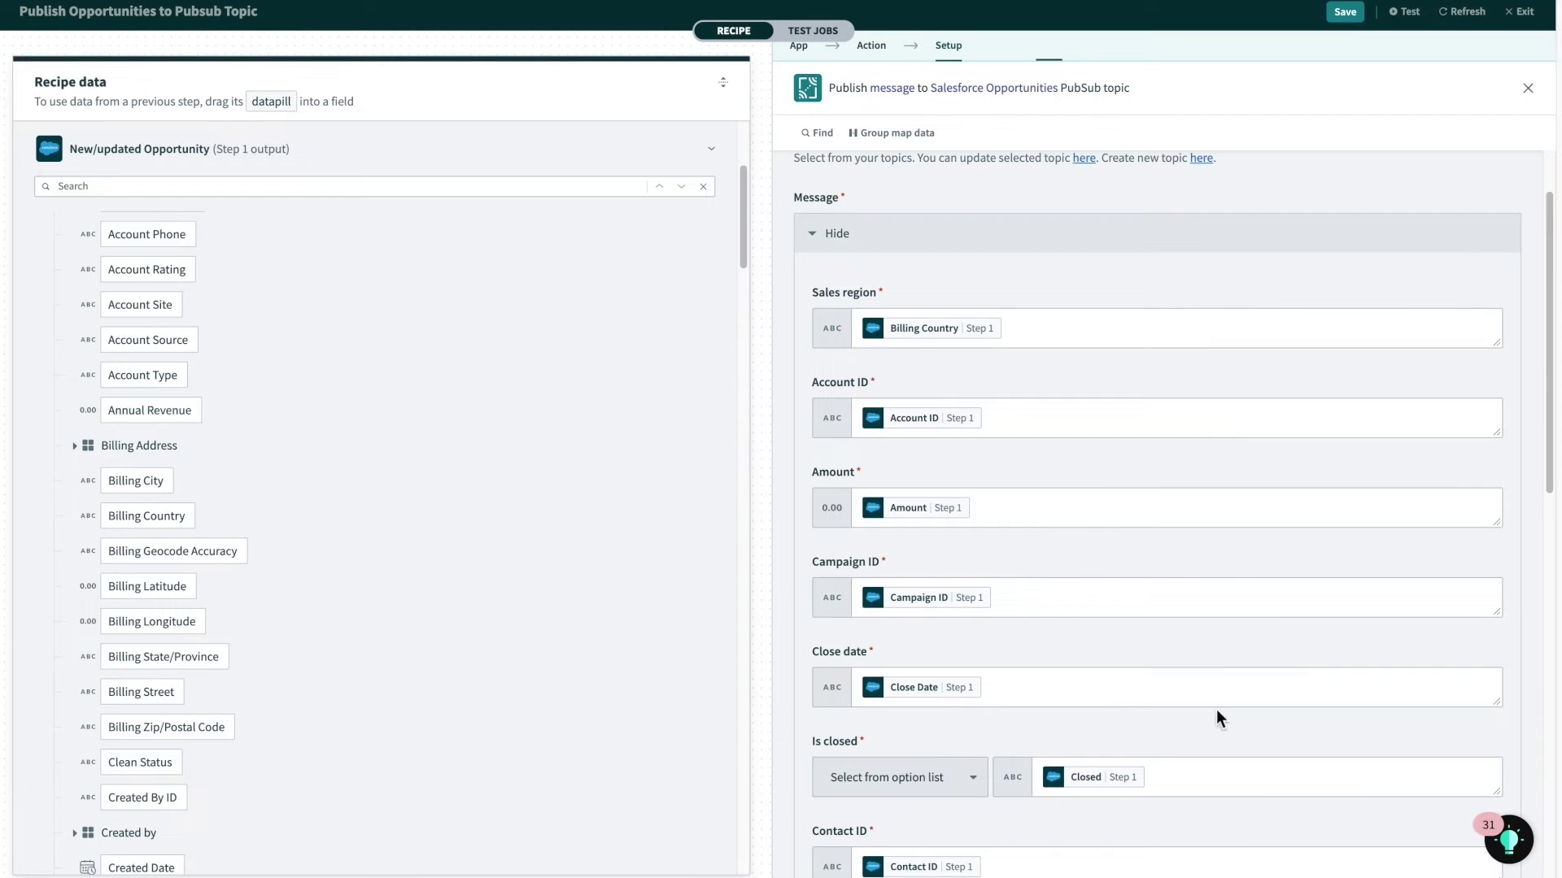
Make Close date a formula formatting Close Date with strftime("%d %m %Y").
click(1279, 679)
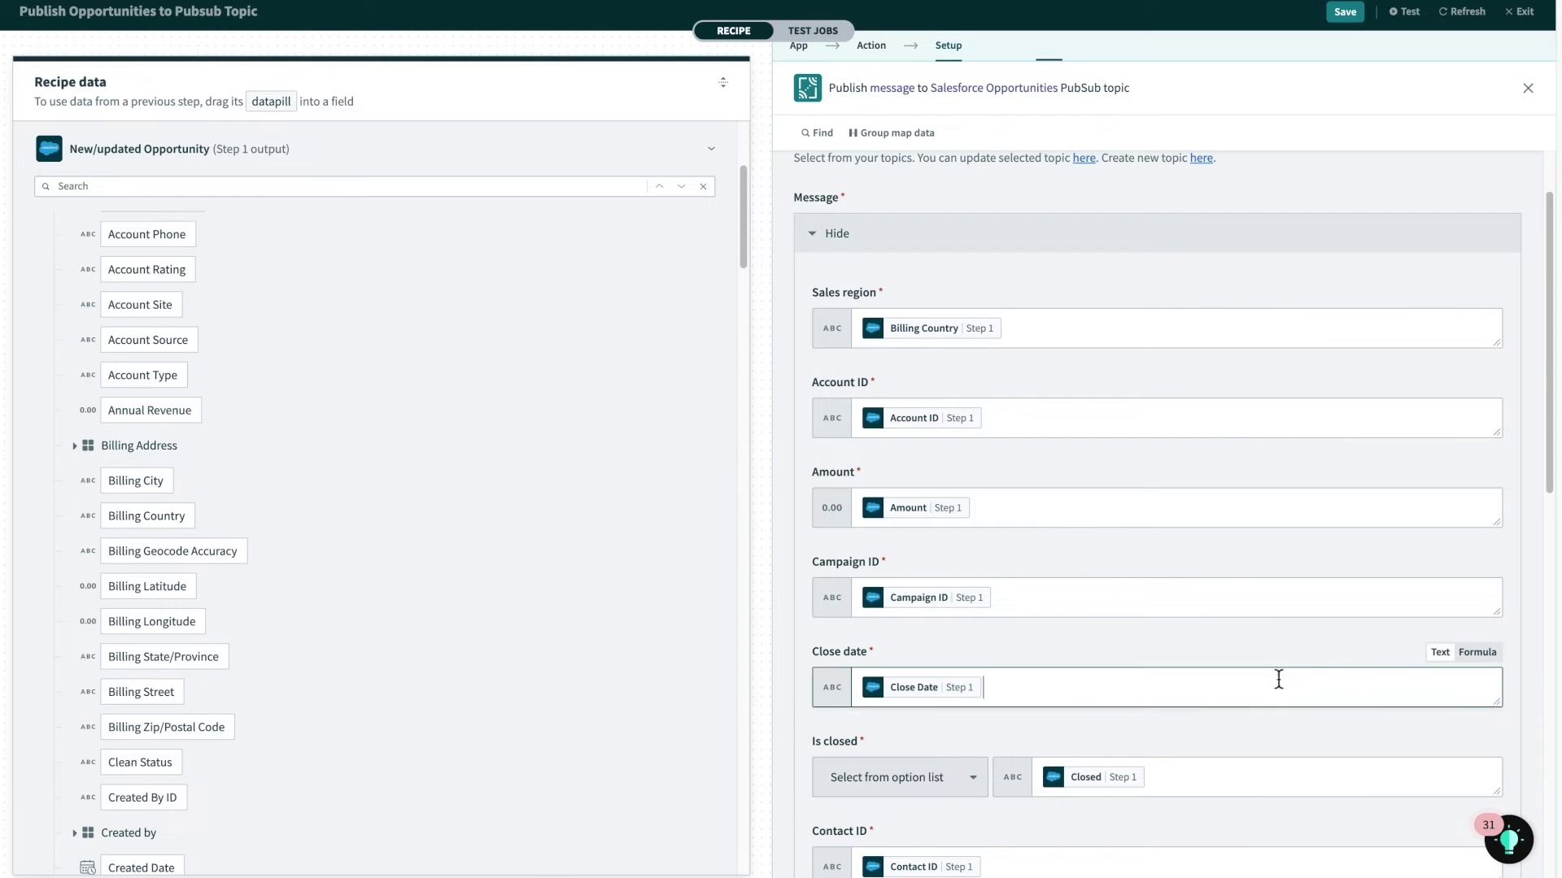
click(1468, 657)
text(.str)
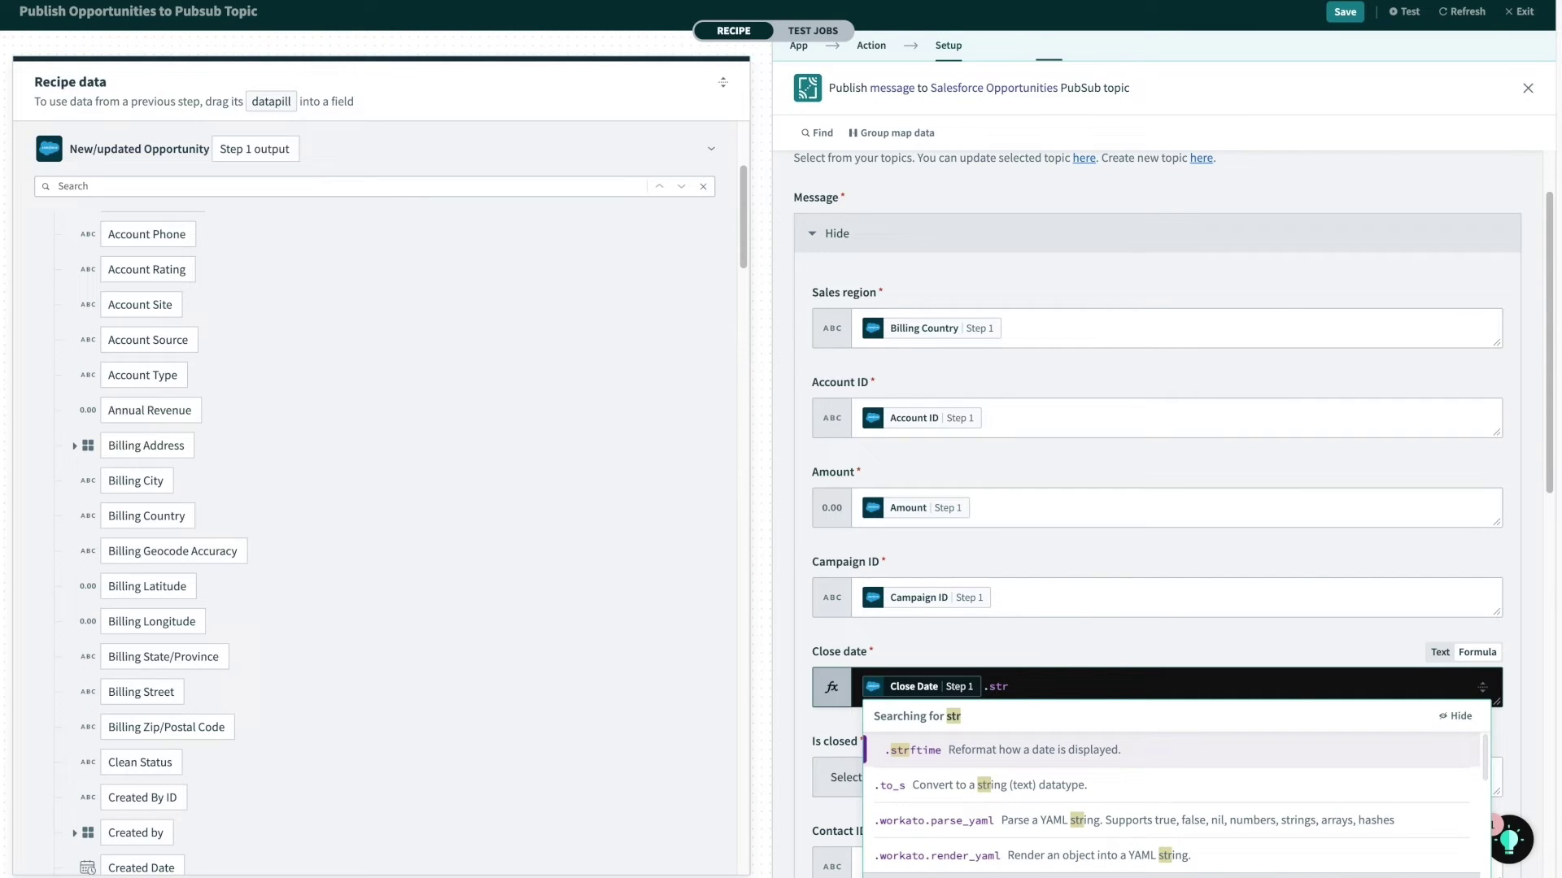
key(Return)
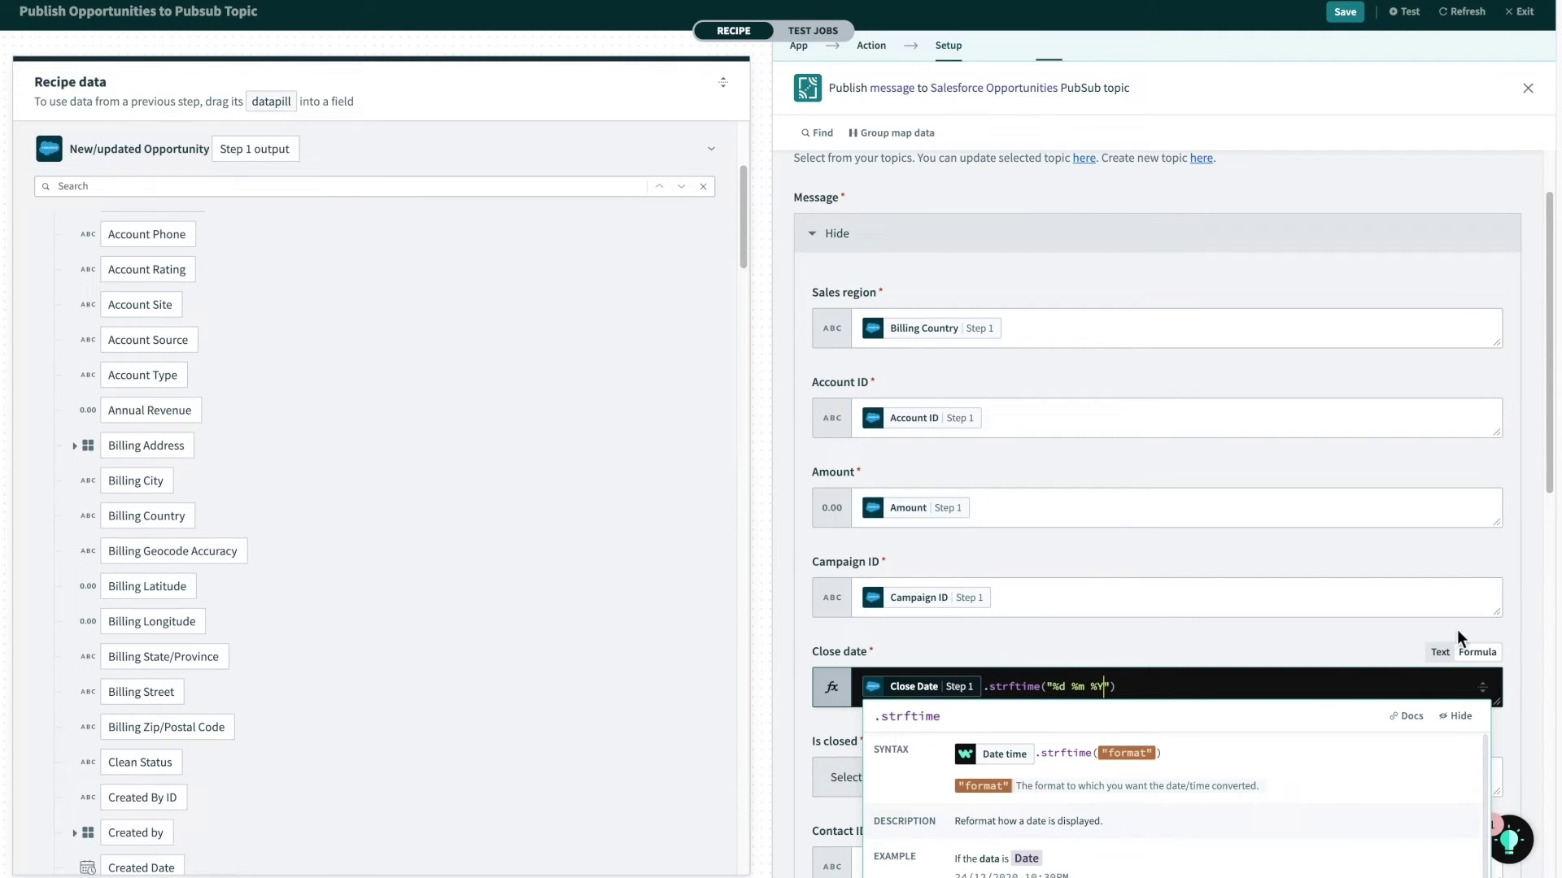
scroll(1326, 642, down, 3)
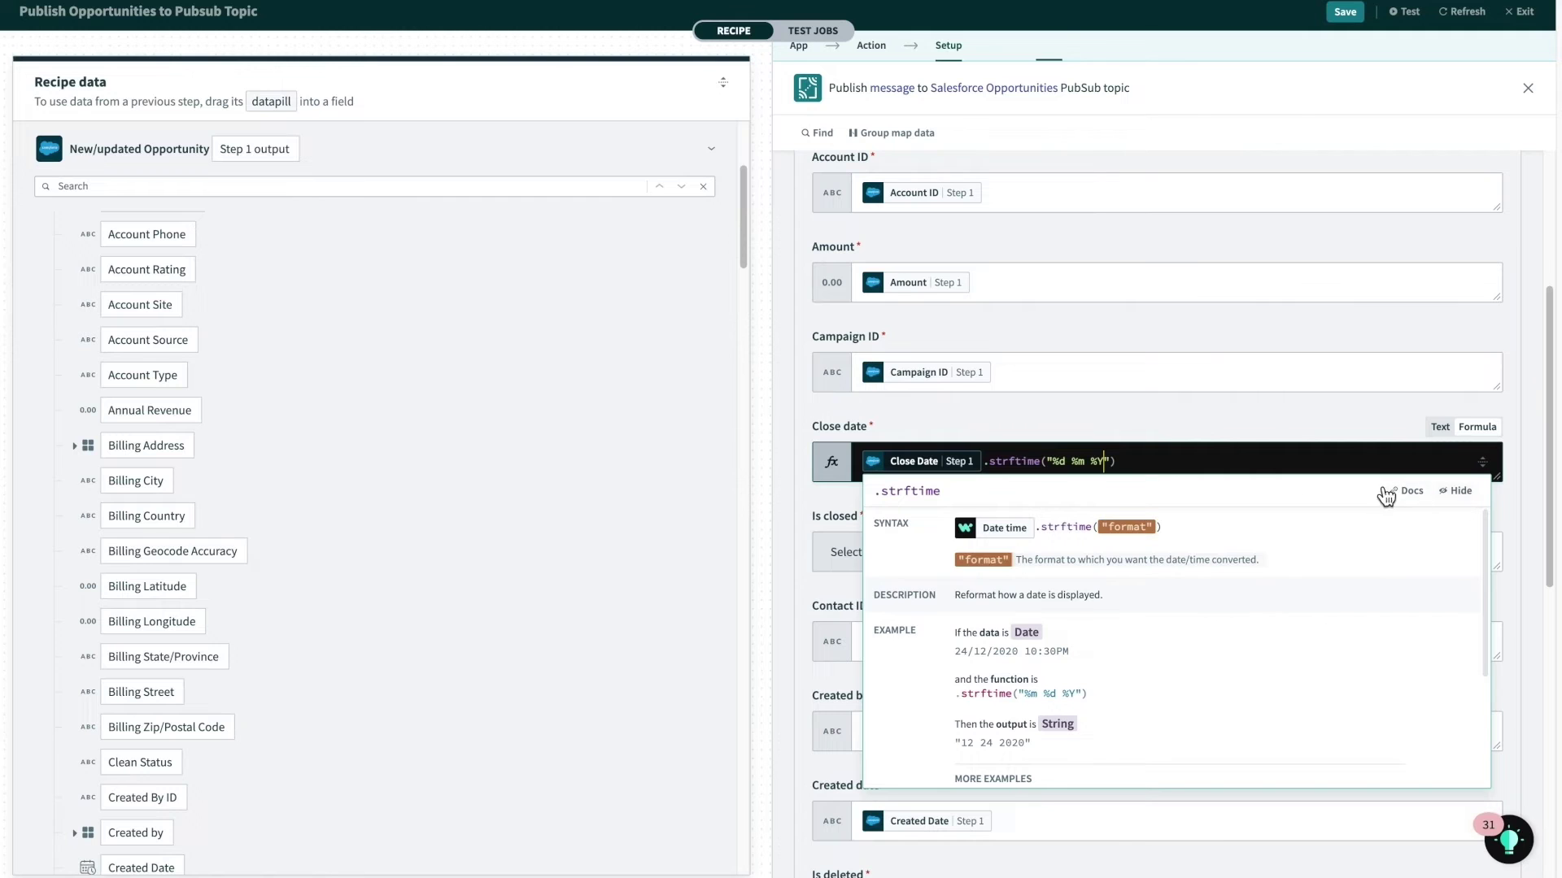
click(1256, 466)
scroll(1065, 635, down, 5)
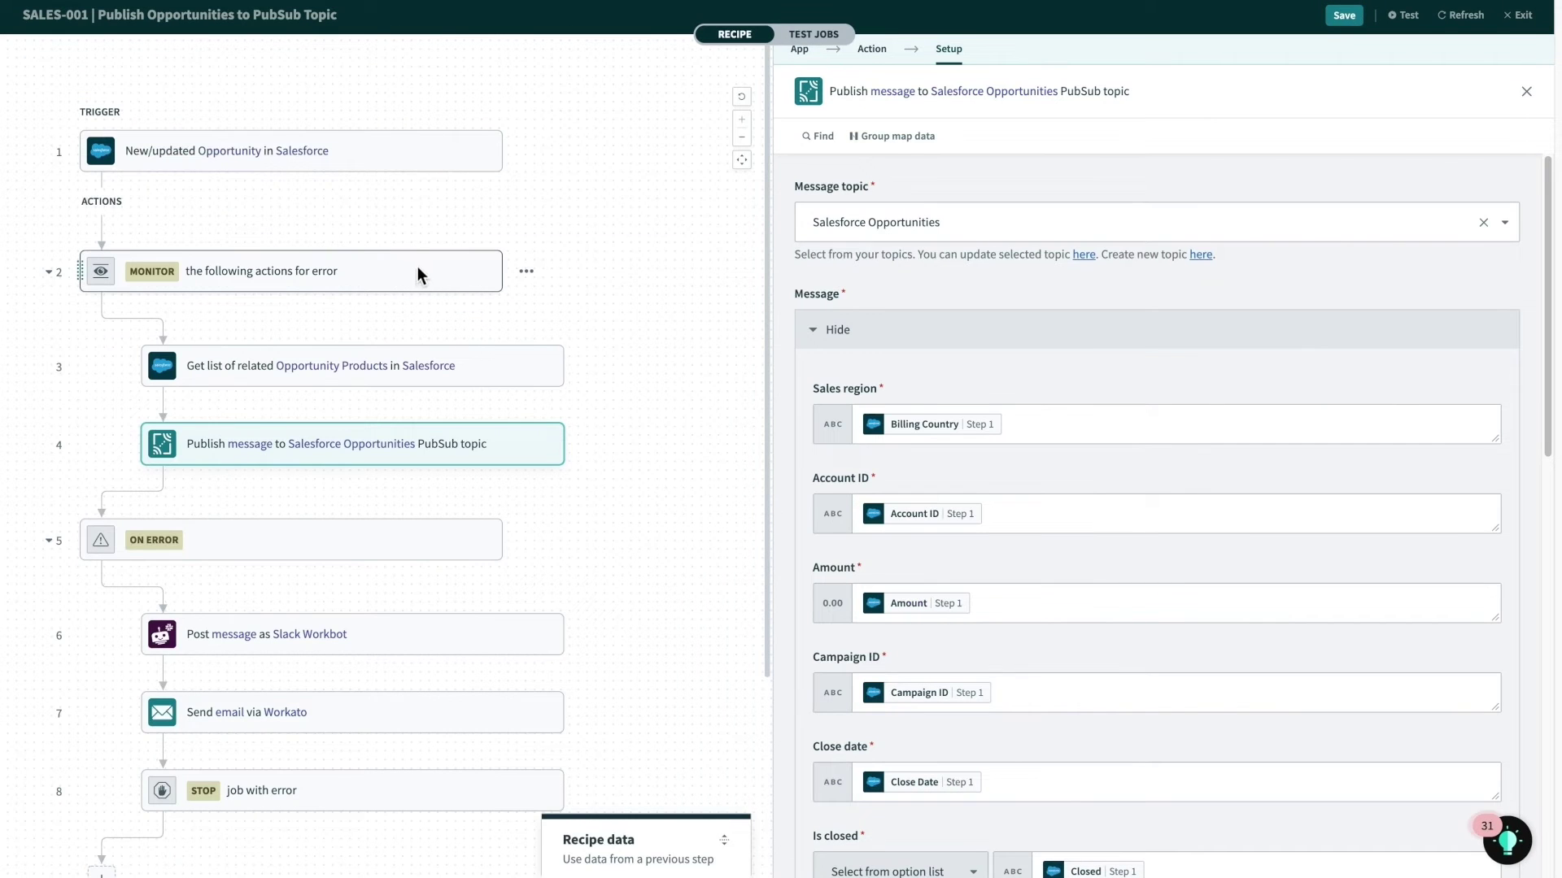
Review the Slack Workbot and Send email steps of the SALES-001 recipe.
click(501, 648)
scroll(1013, 618, down, 5)
click(488, 711)
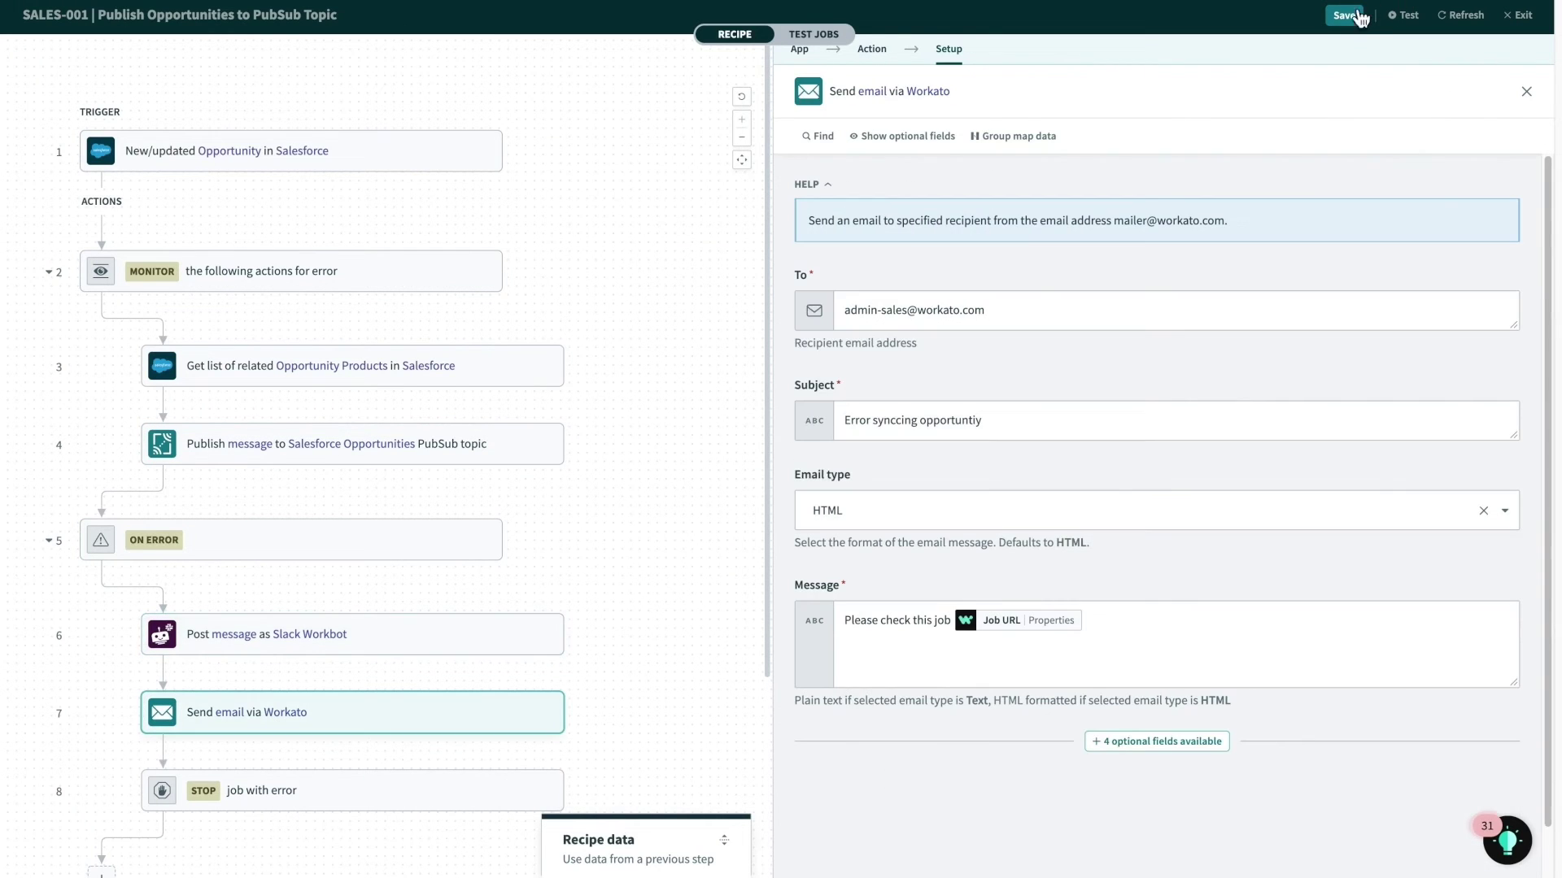
Save SALES-001, exit the editor, and start the recipe so it runs Active.
click(1346, 15)
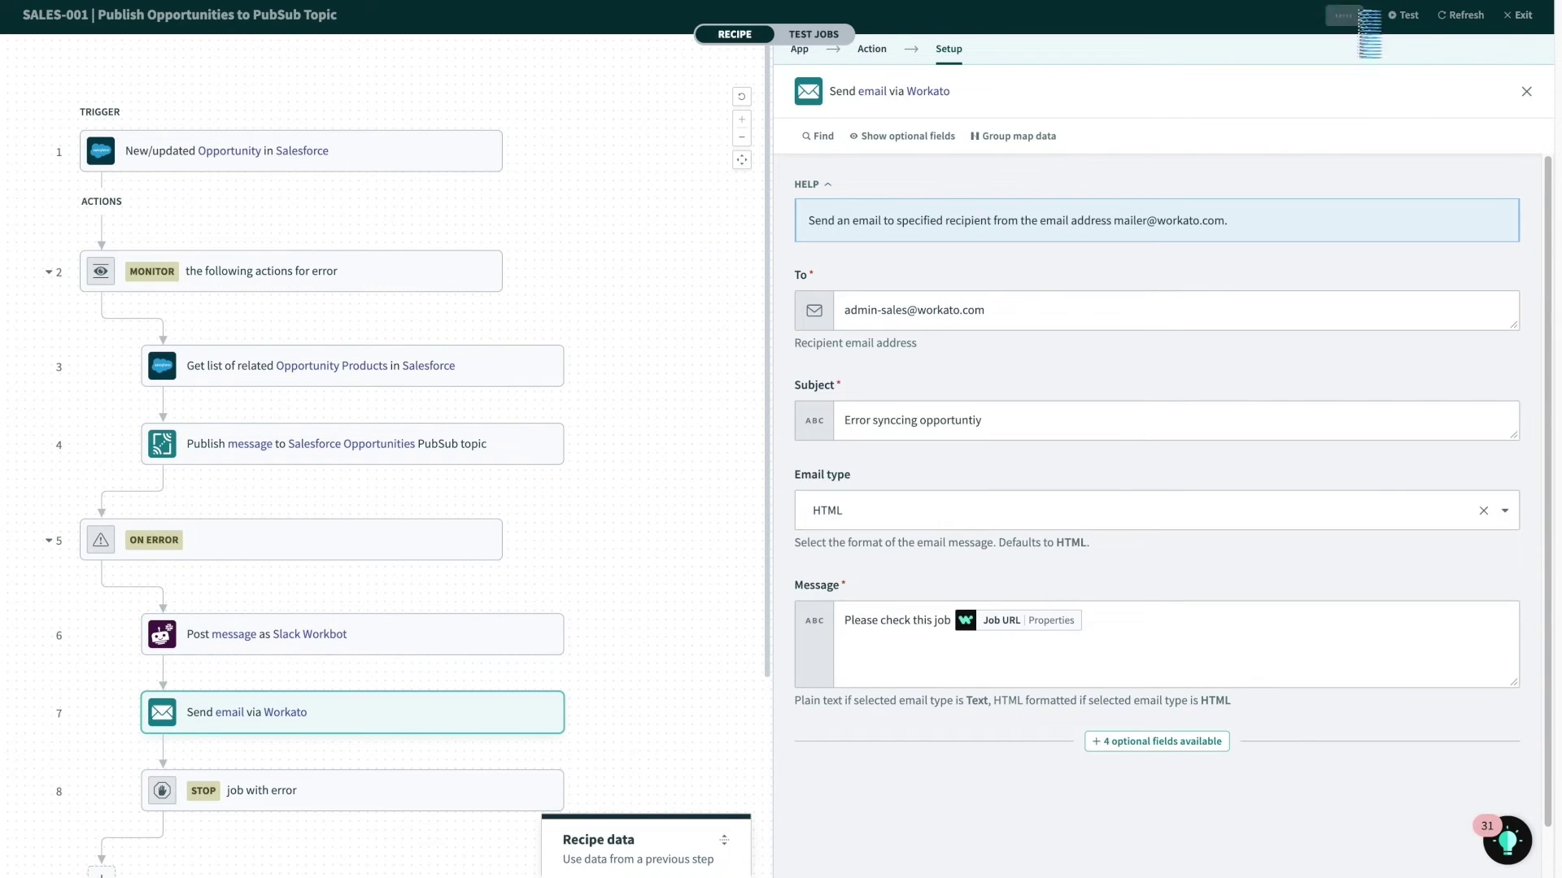
click(1523, 17)
click(1373, 64)
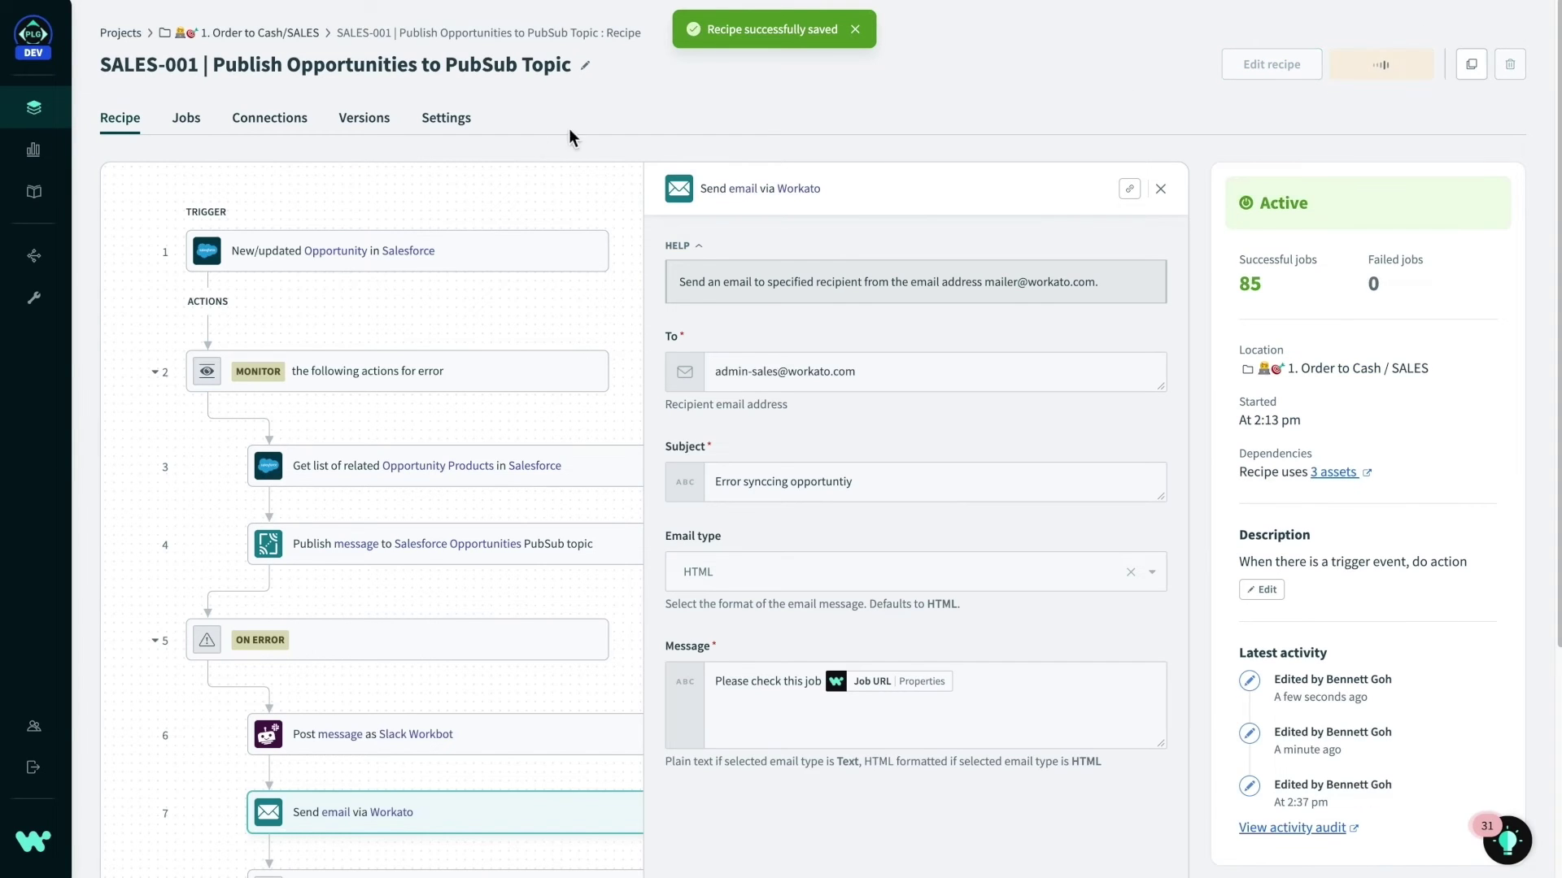
Filter SALES-001's job history by the search 'Newage' and select all 7 matching jobs.
click(189, 119)
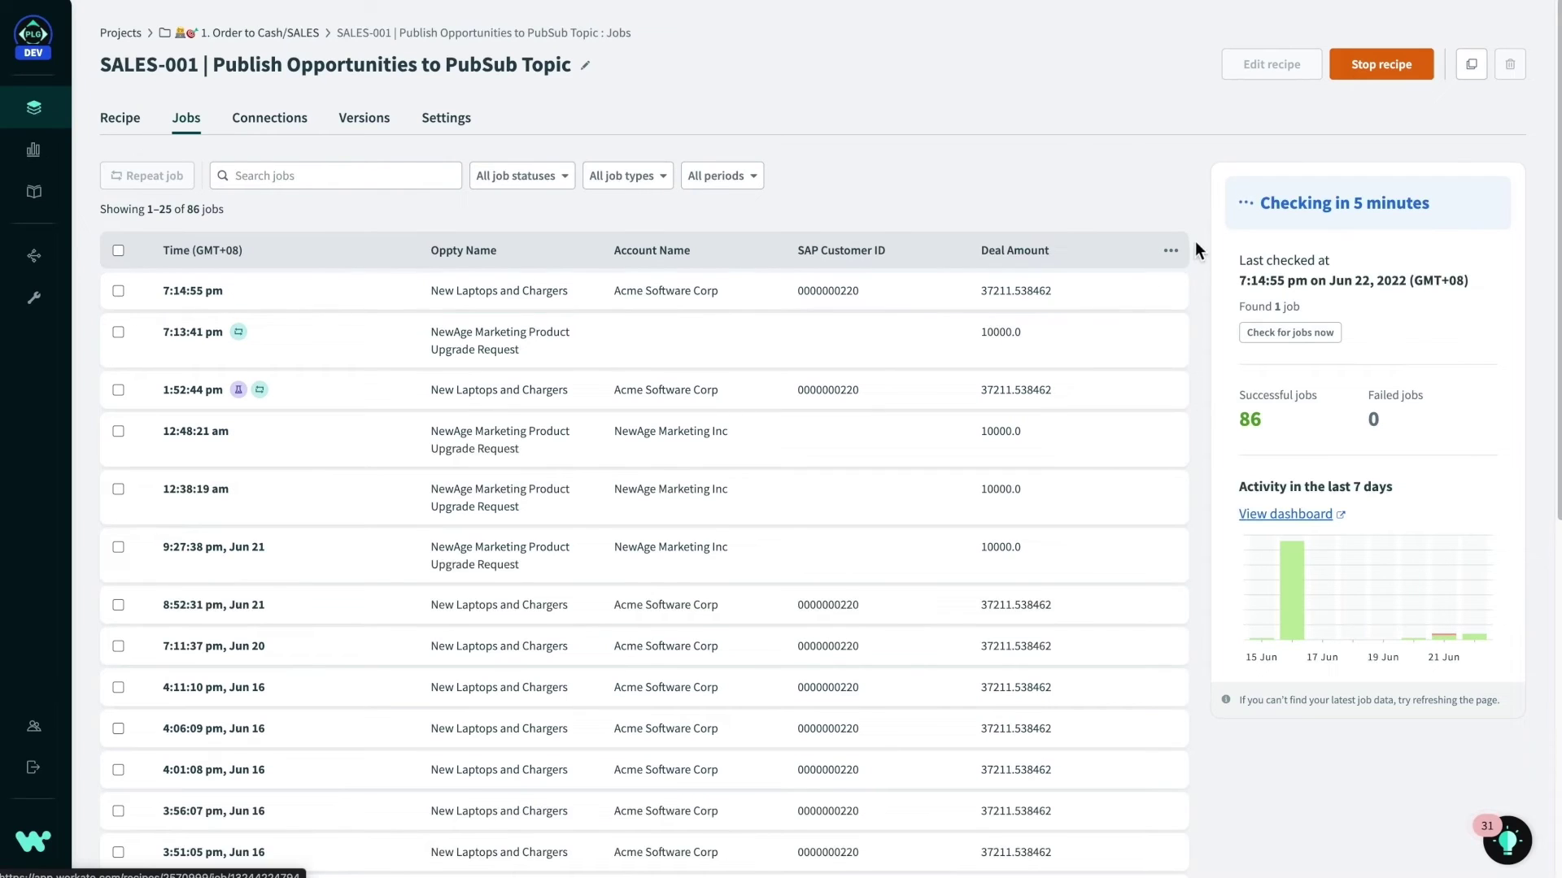
click(1181, 257)
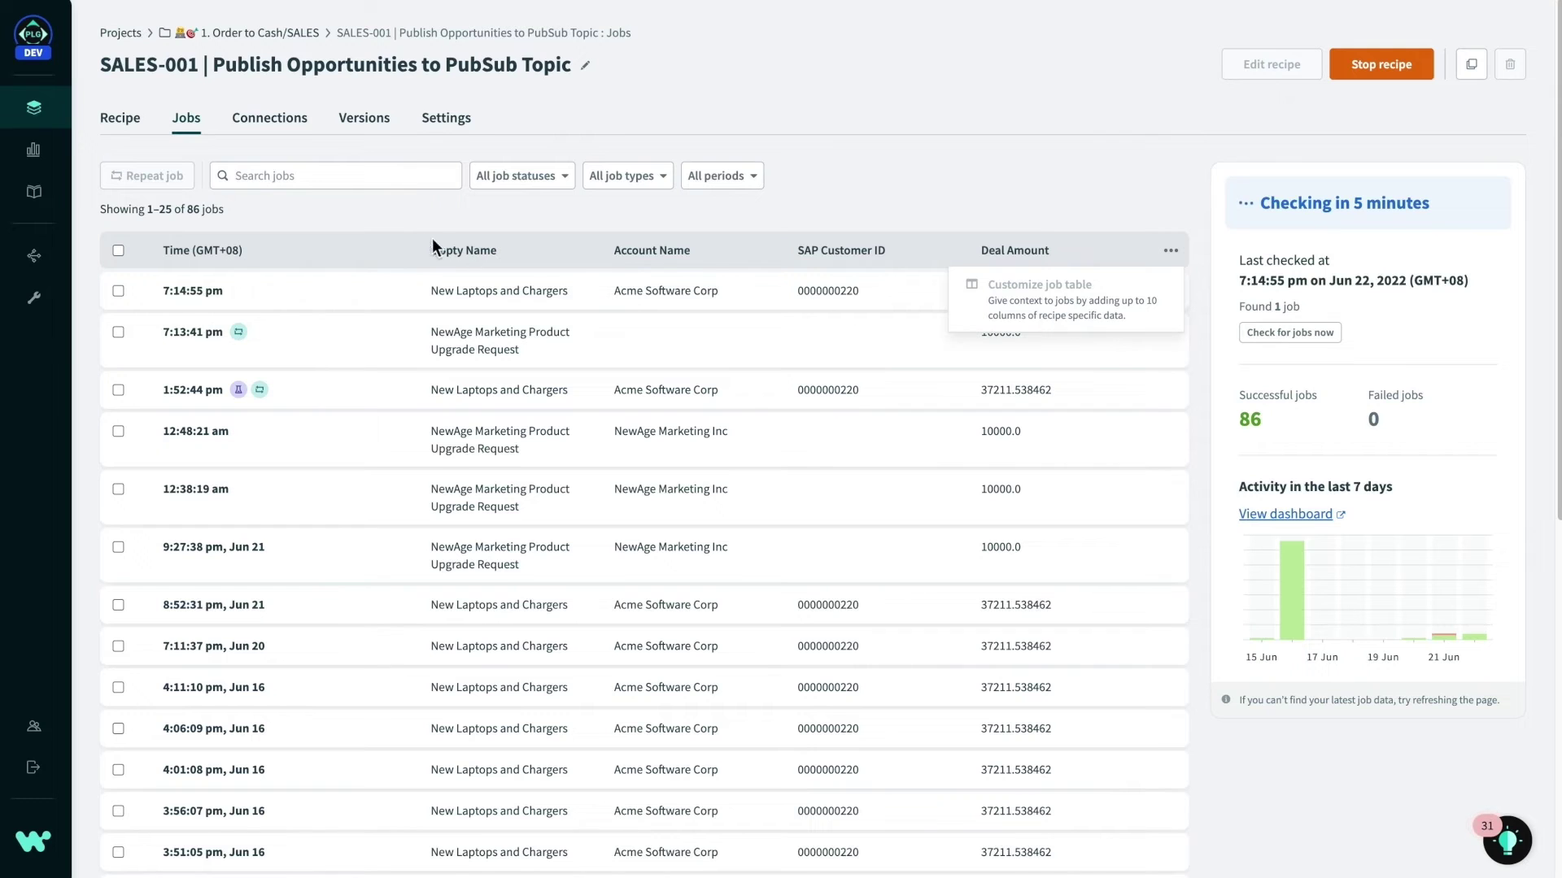
click(358, 177)
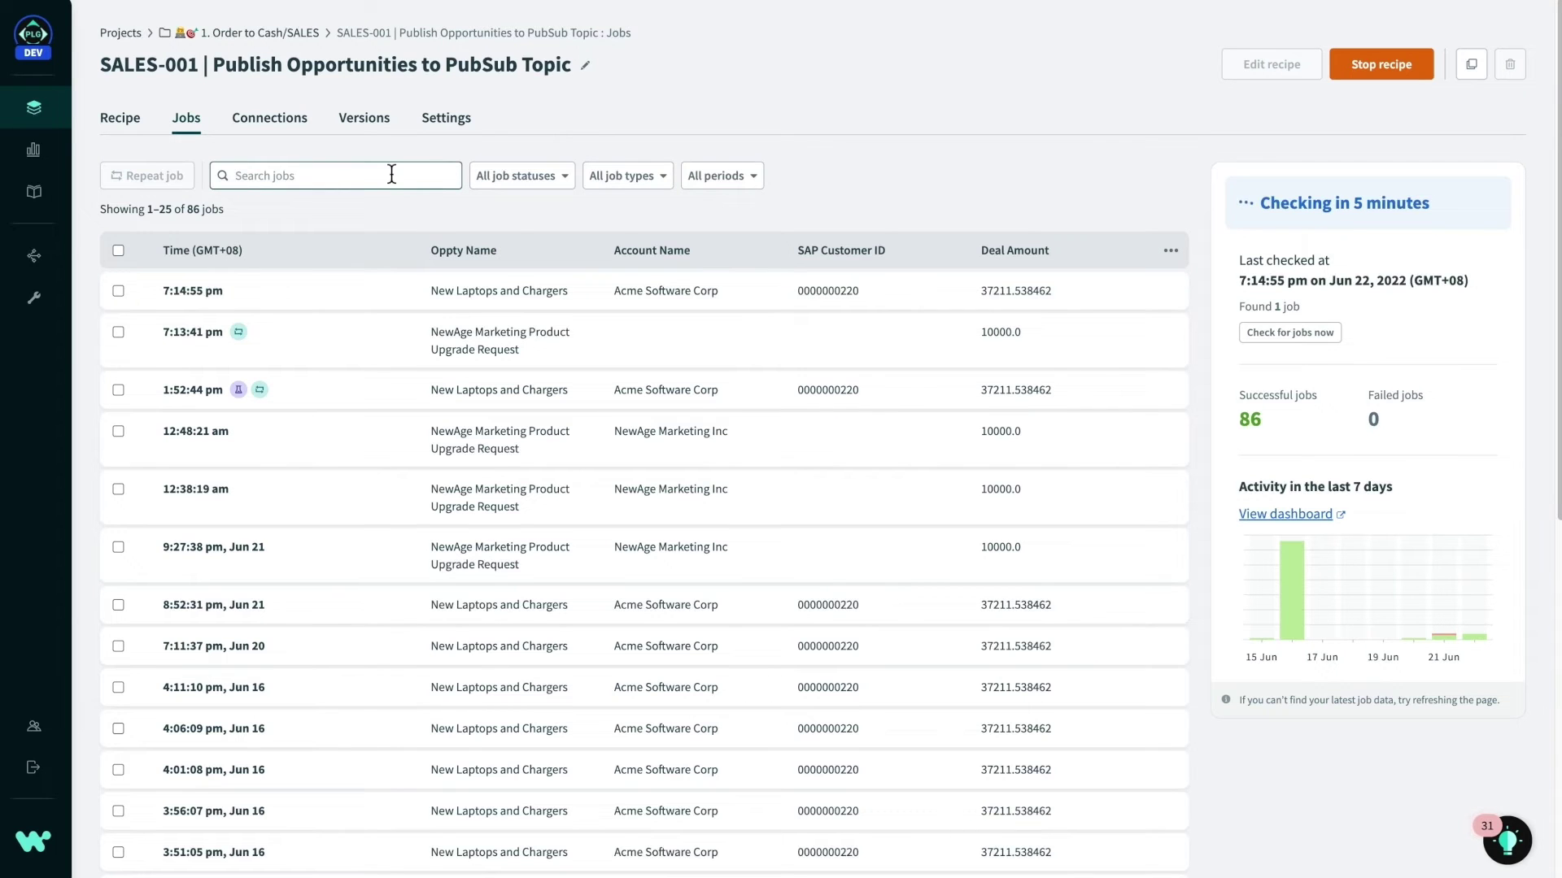
text(Newage)
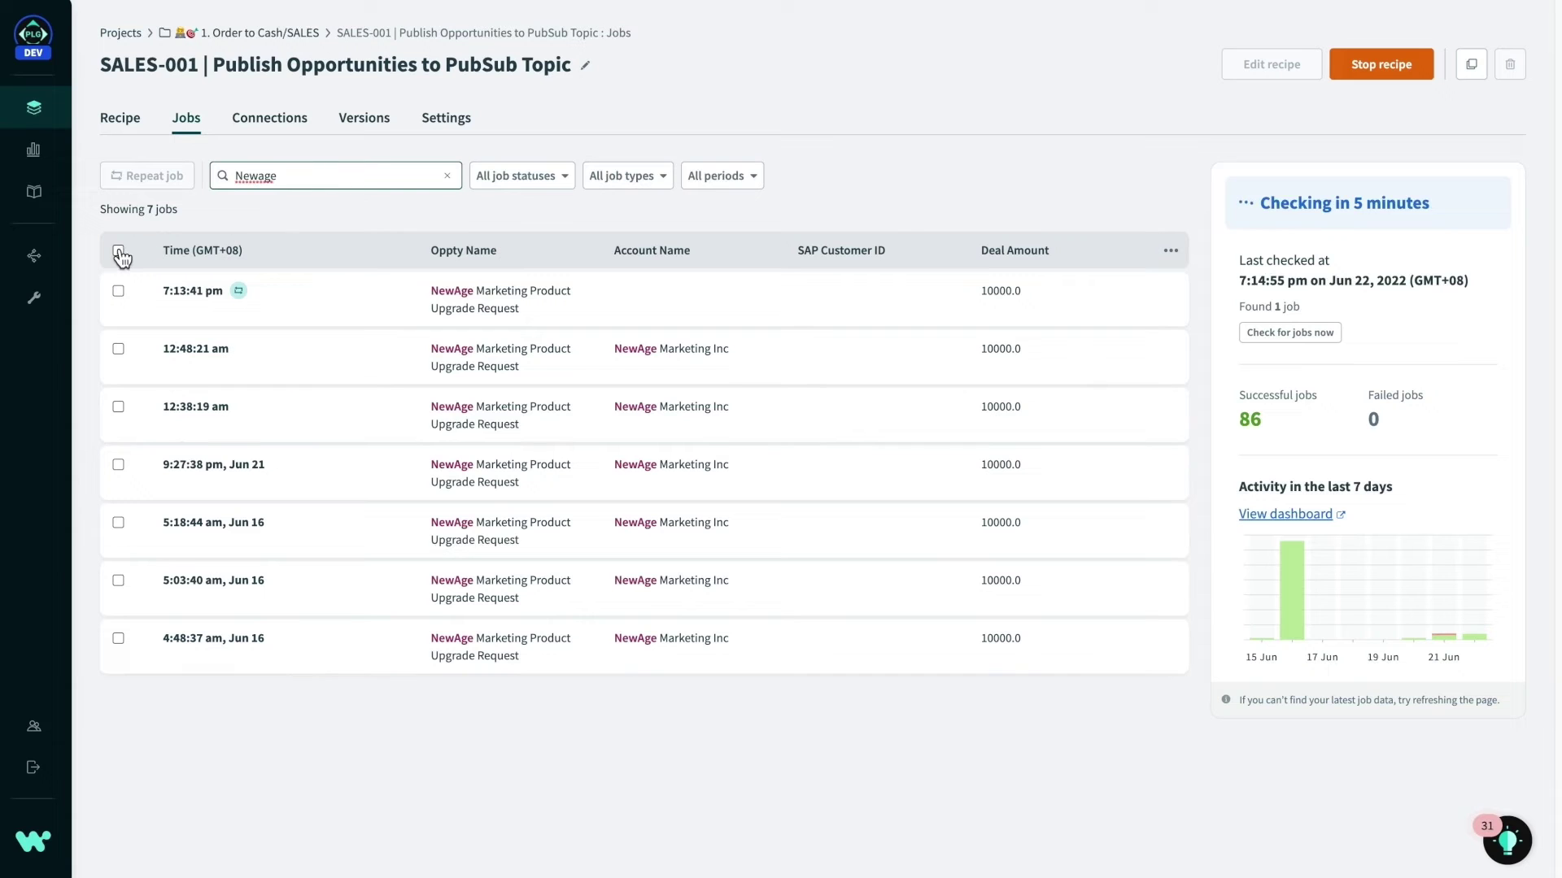
click(555, 182)
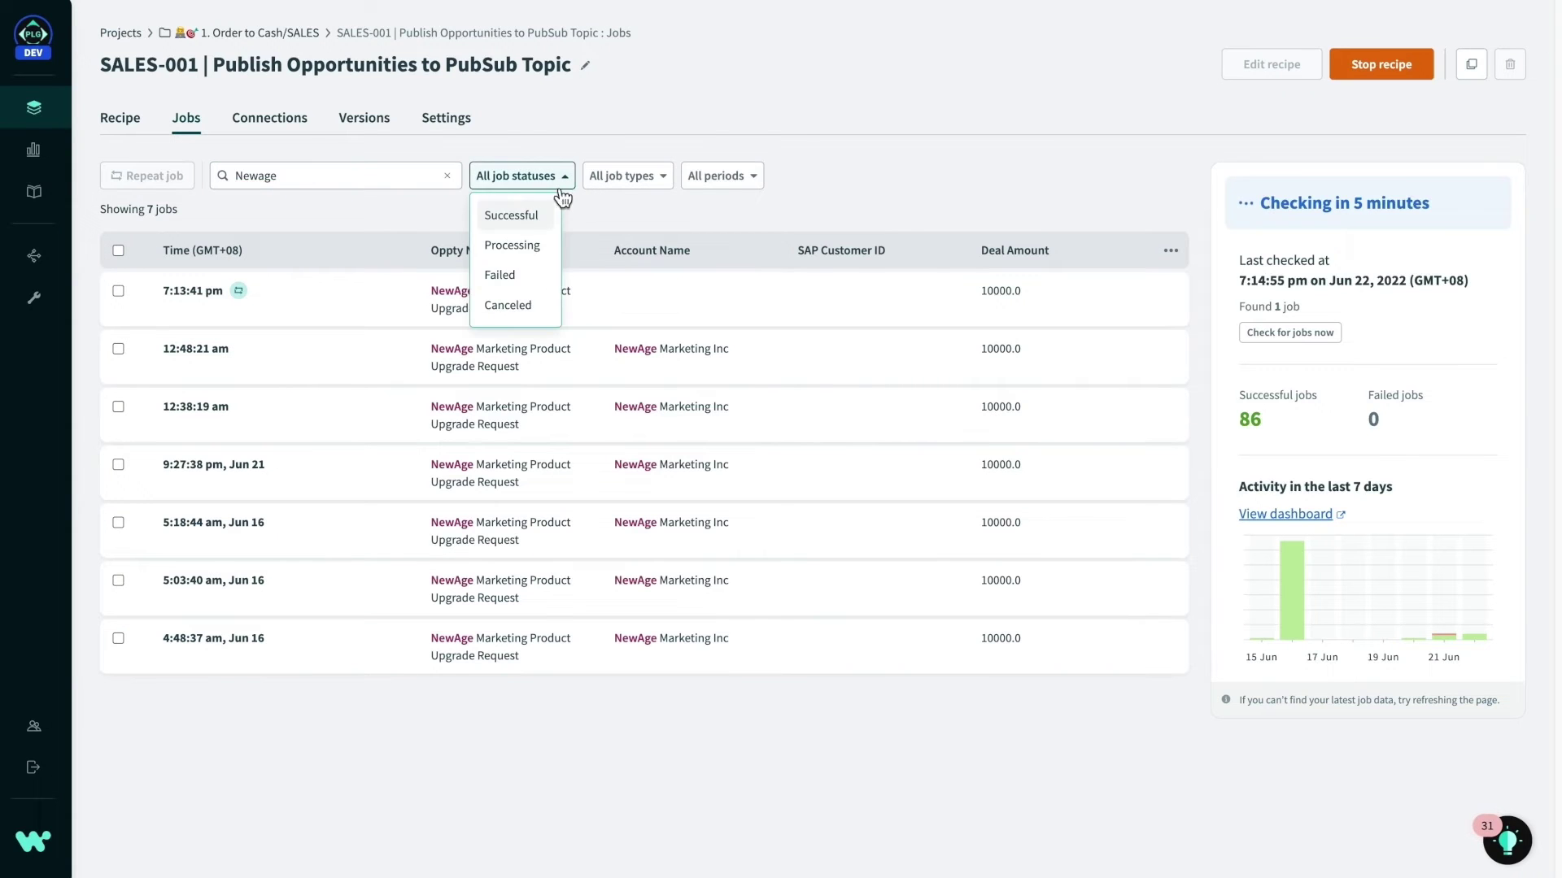
click(118, 250)
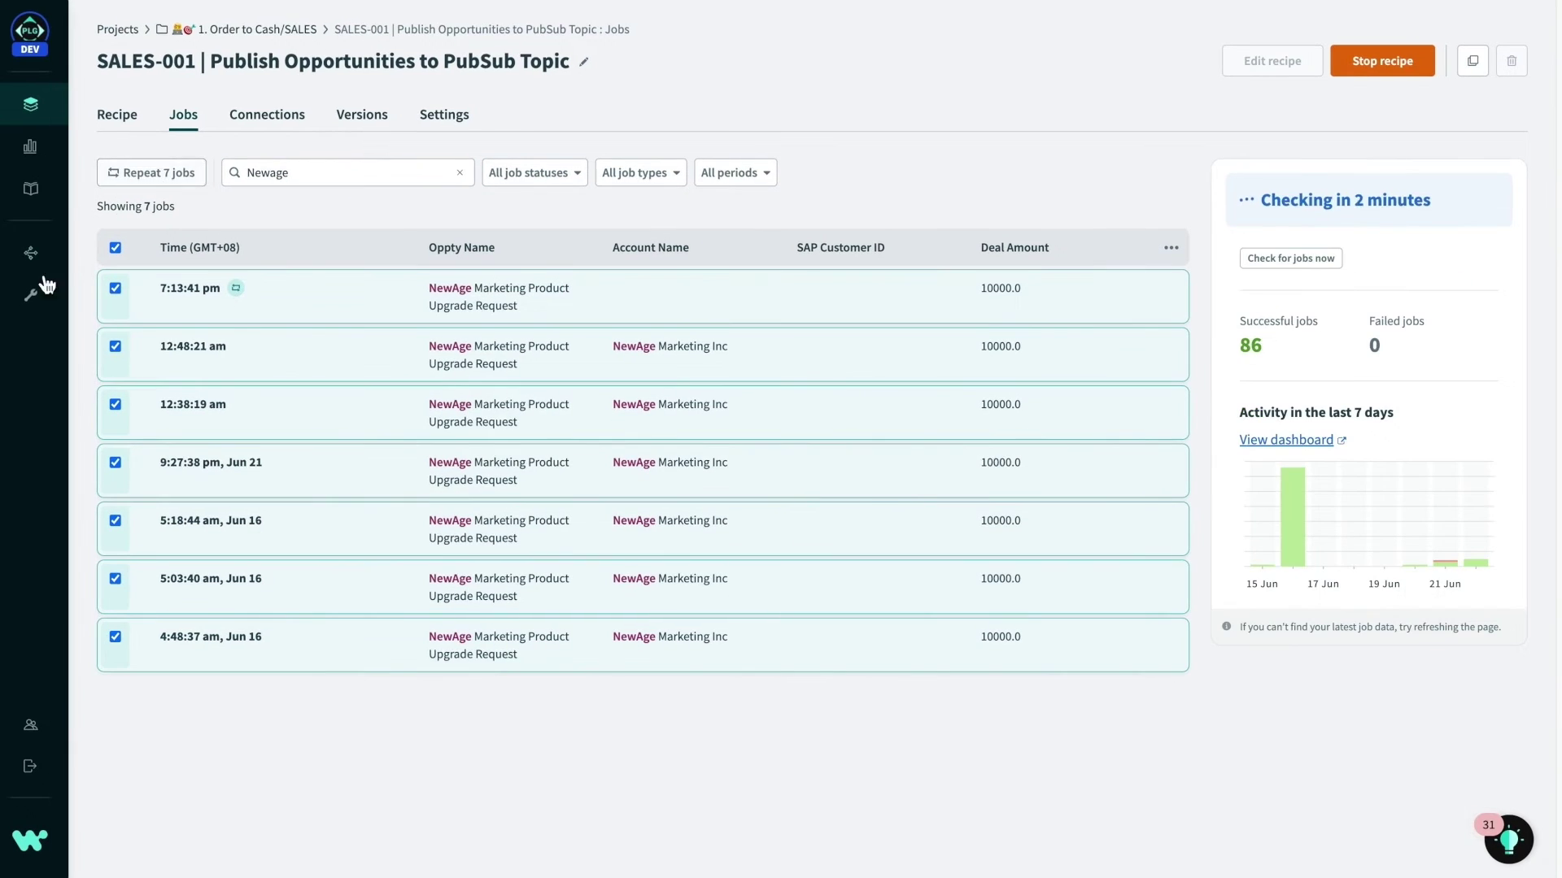
Check the SAP on-prem group under Tools > On-prem groups, showing its two active agents.
mouse_move(40, 299)
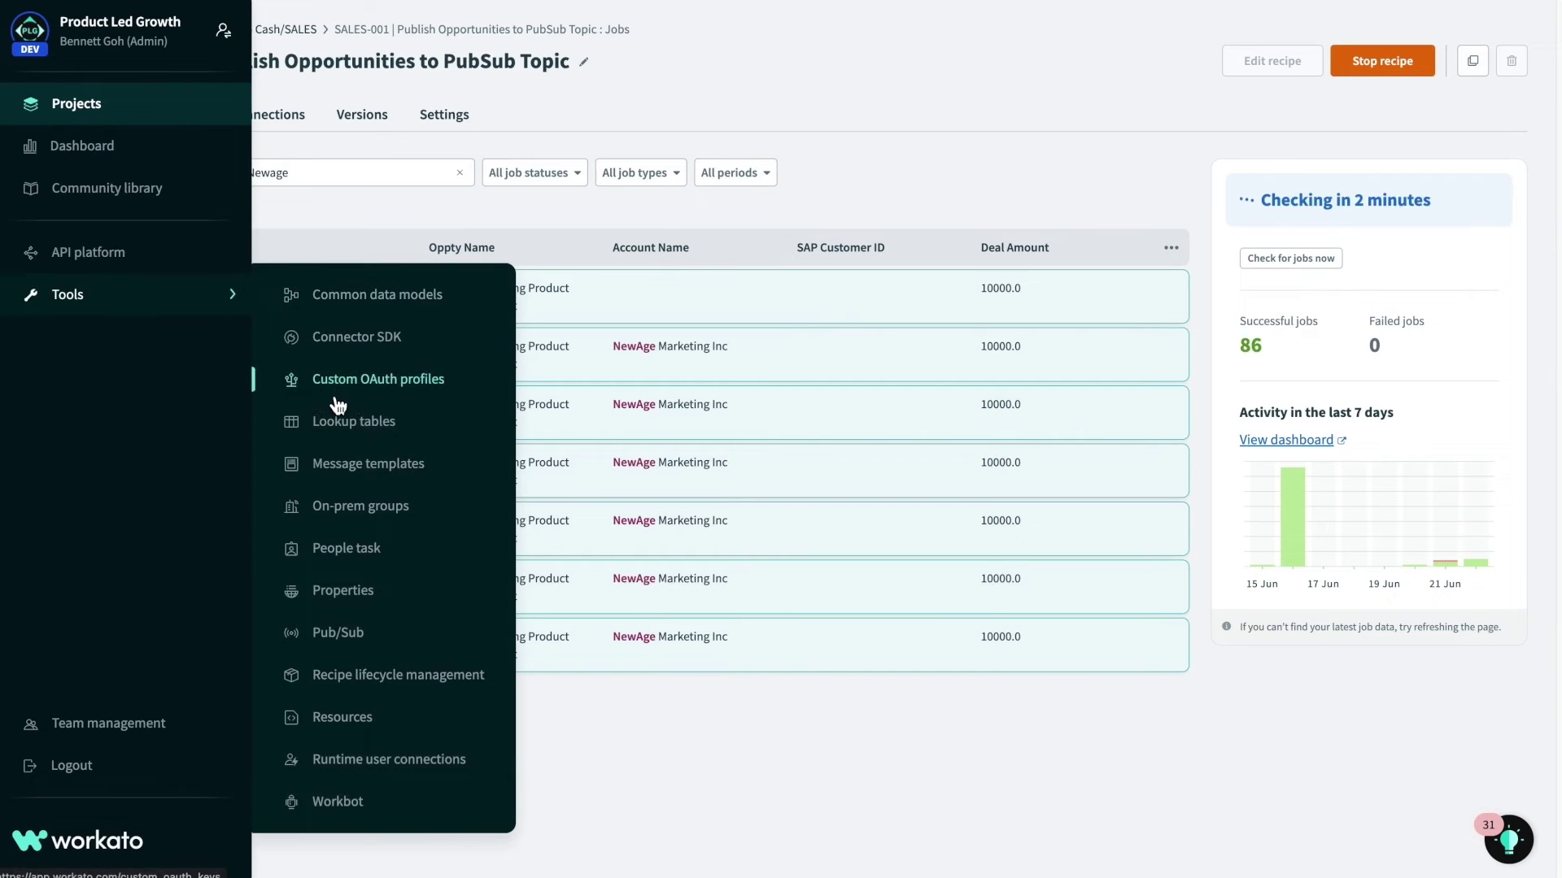
click(348, 505)
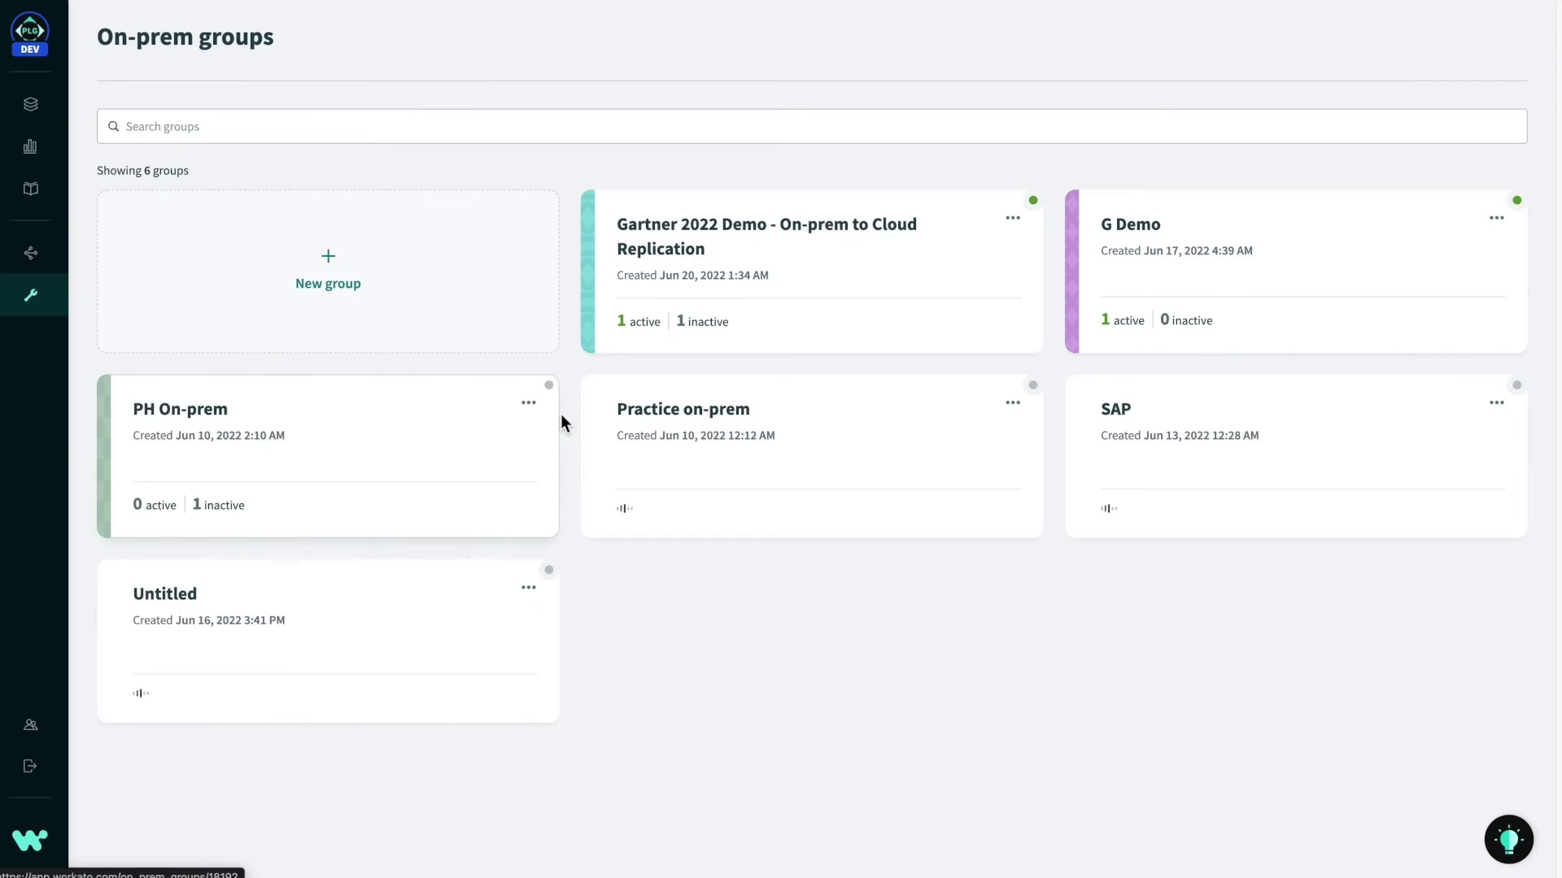
click(1195, 477)
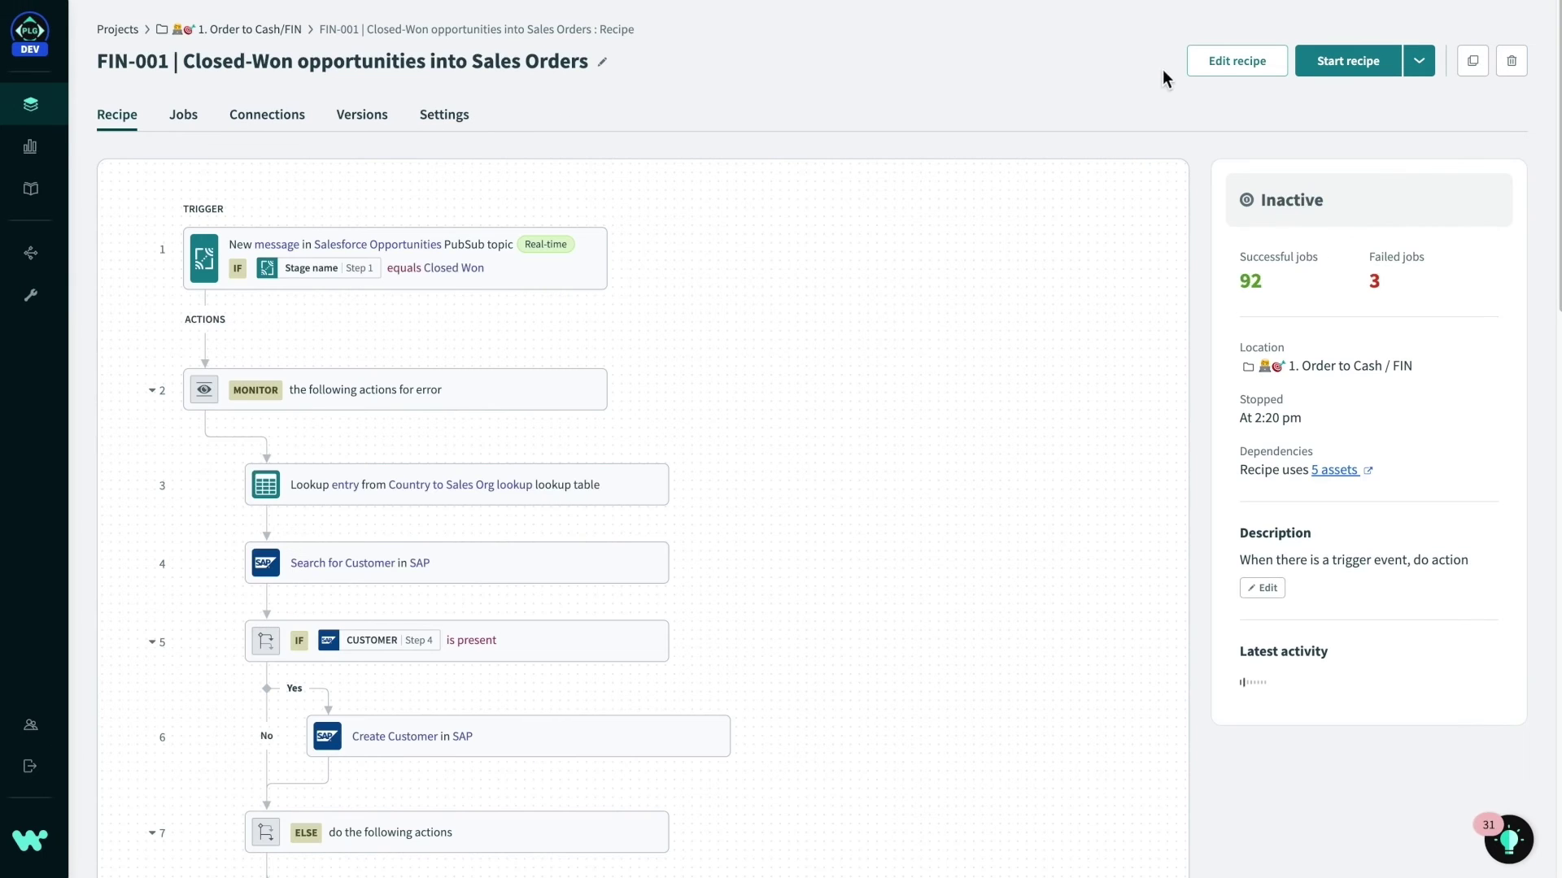
Edit FIN-001 and view its PubSub trigger filtered to Stage name equals Closed Won.
click(1222, 74)
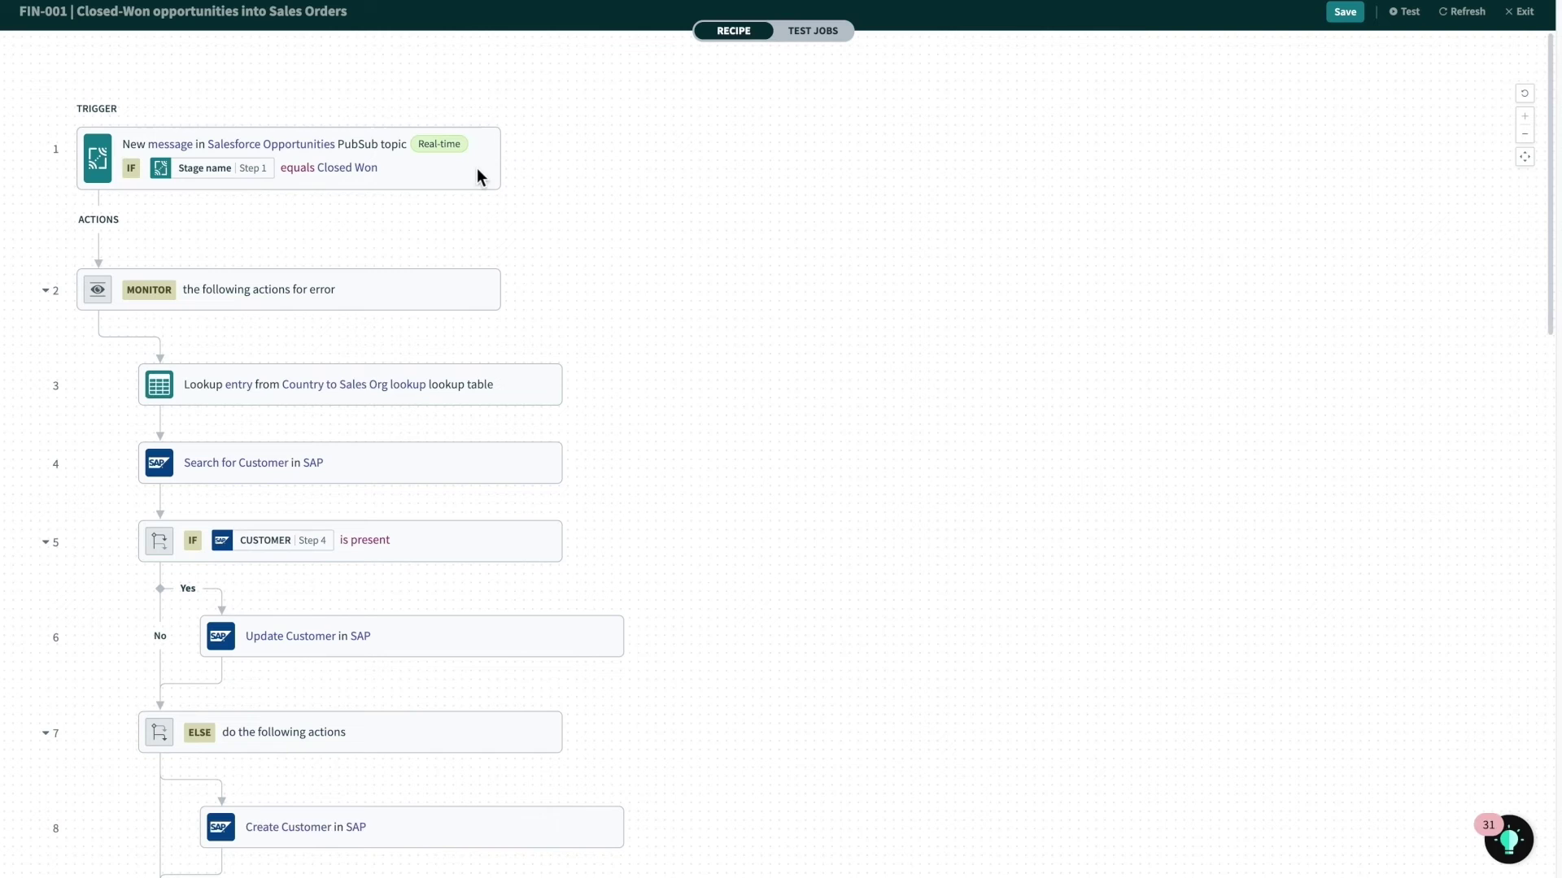
click(436, 184)
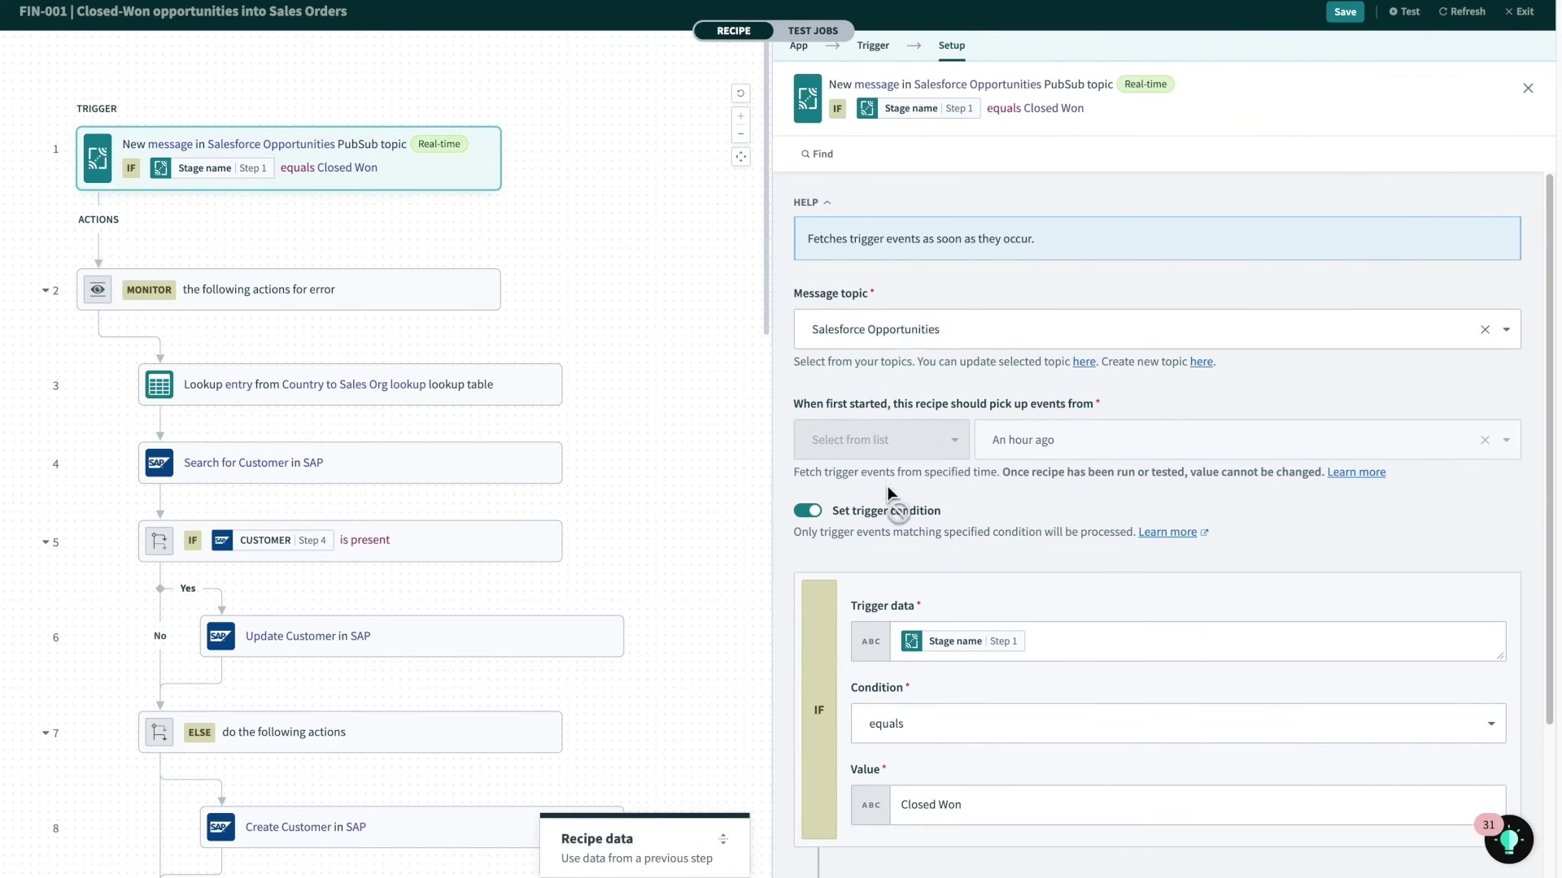
scroll(1037, 559, down, 1)
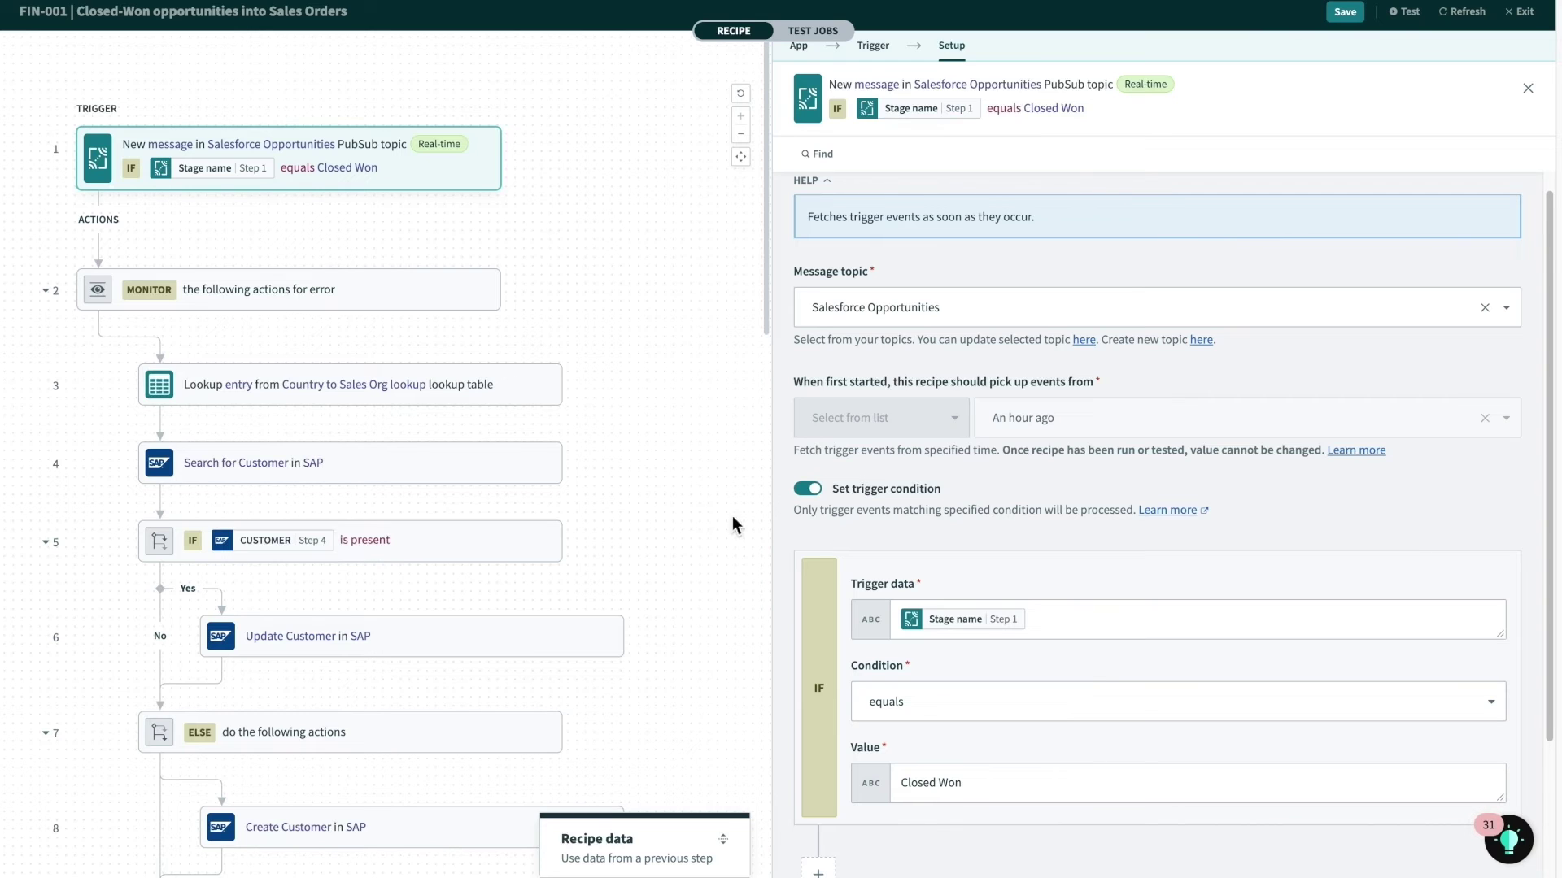
Show step 3's Country to Sales Org lookup, keyed on Step 1's Sales region.
click(508, 411)
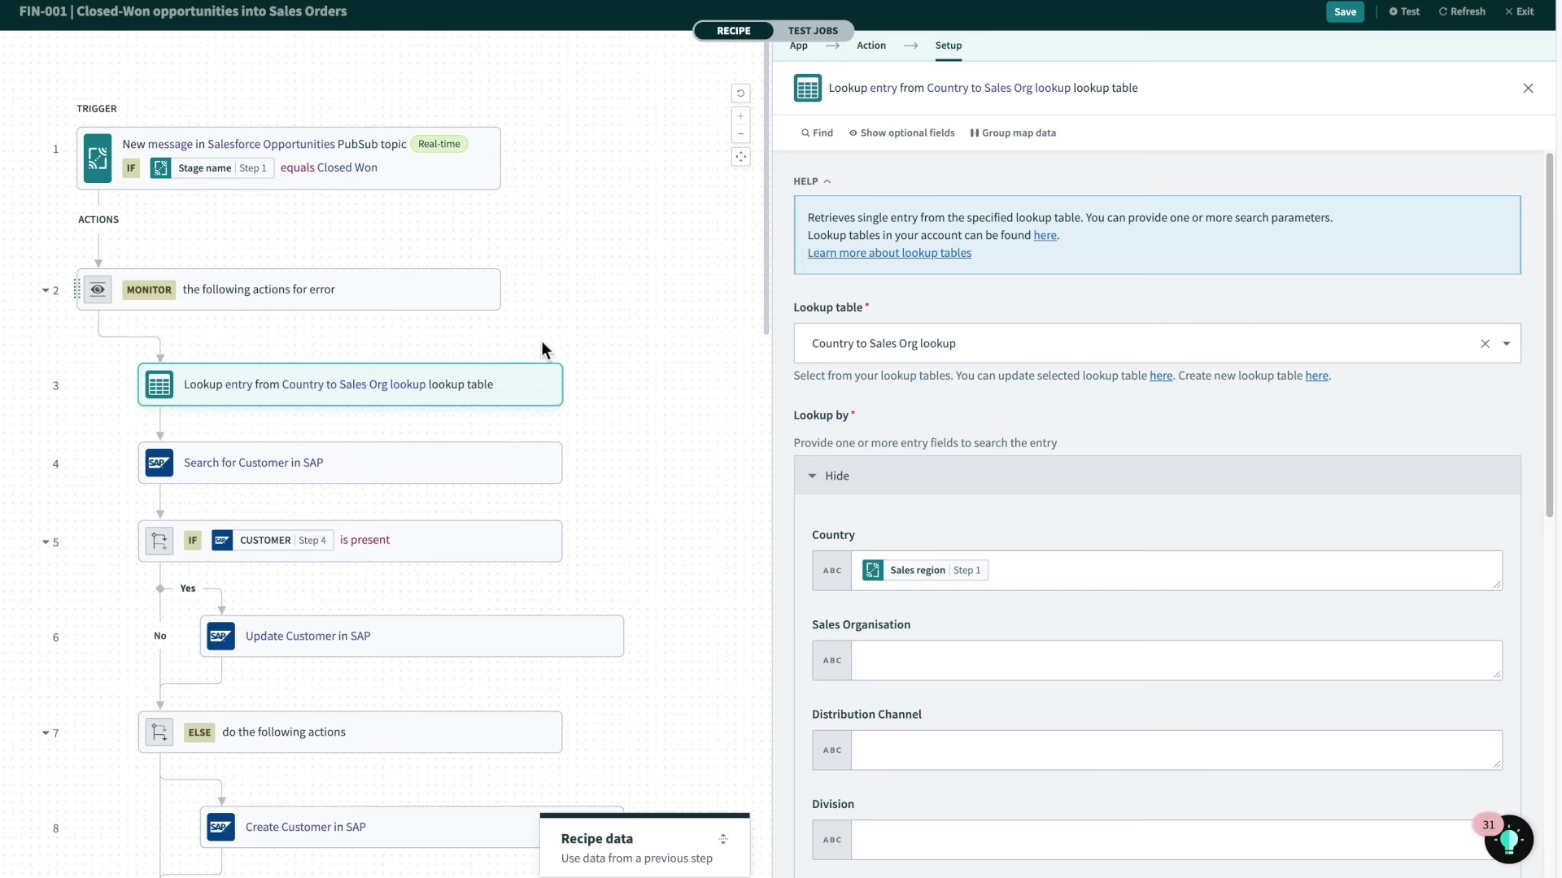
Scroll the Update Customer in SAP mappings, highlighting POSTL_COD1, and show its Invoke function module action.
scroll(613, 472, down, 3)
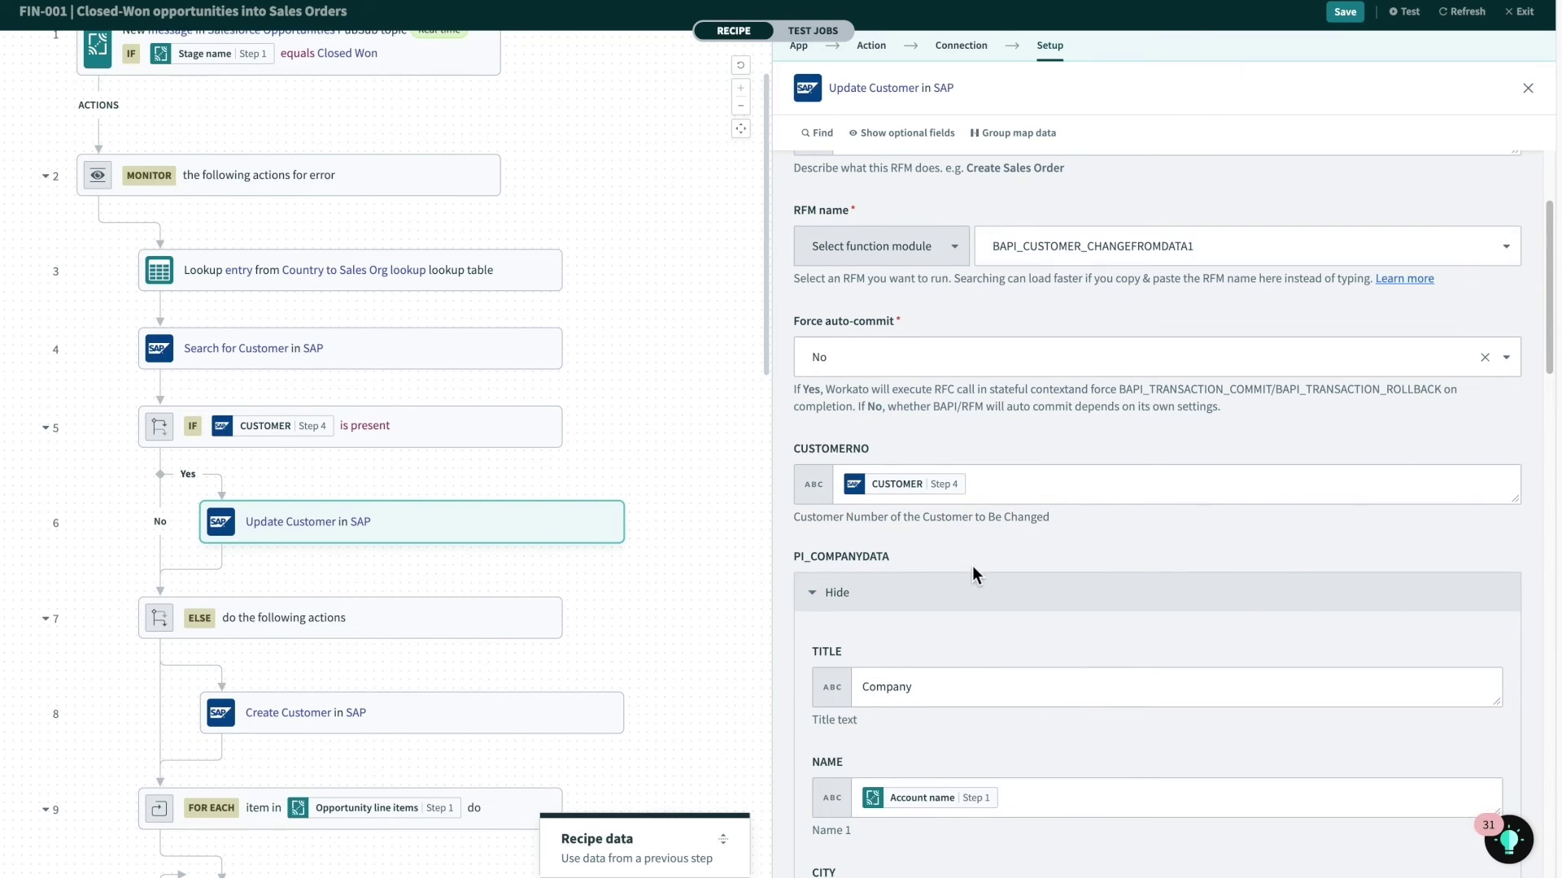
scroll(978, 577, down, 1)
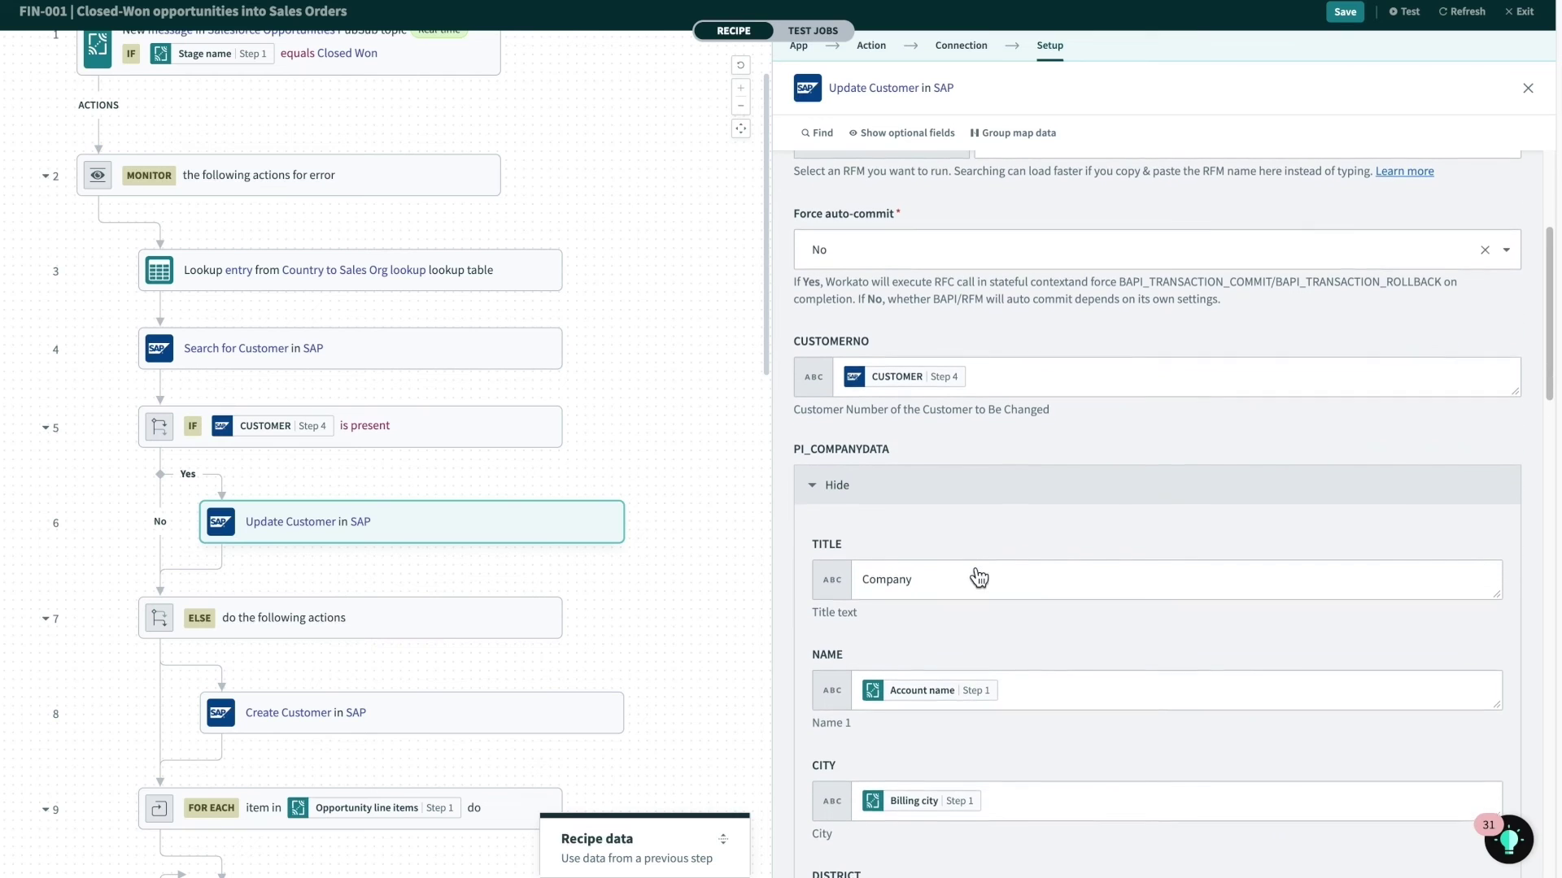
scroll(976, 569, down, 1)
scroll(962, 569, down, 3)
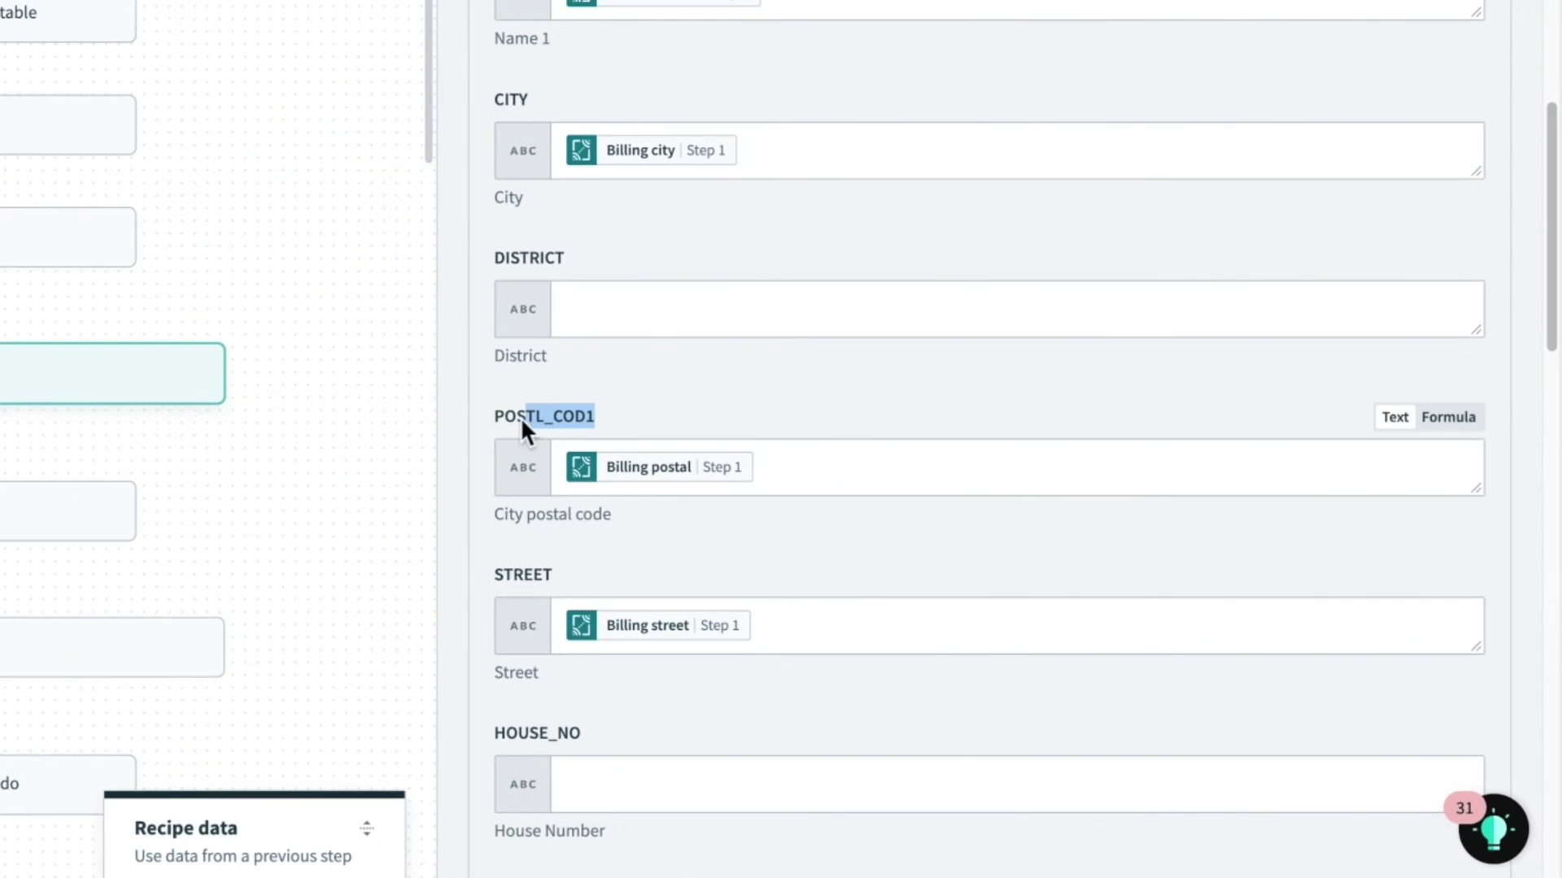
drag(514, 417, 495, 416)
drag(622, 512, 475, 513)
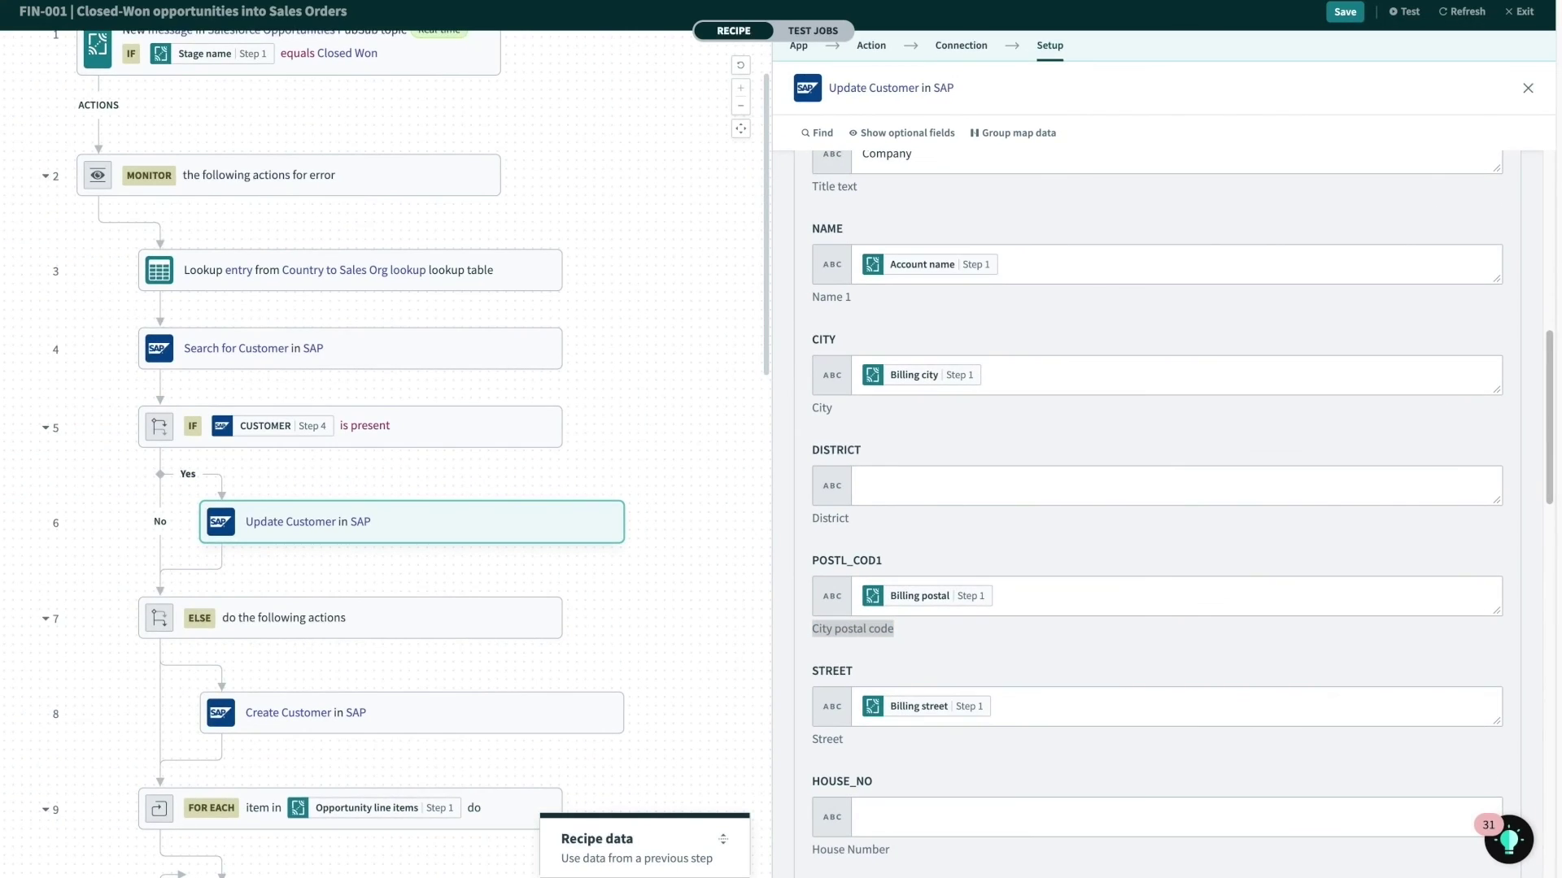
click(871, 47)
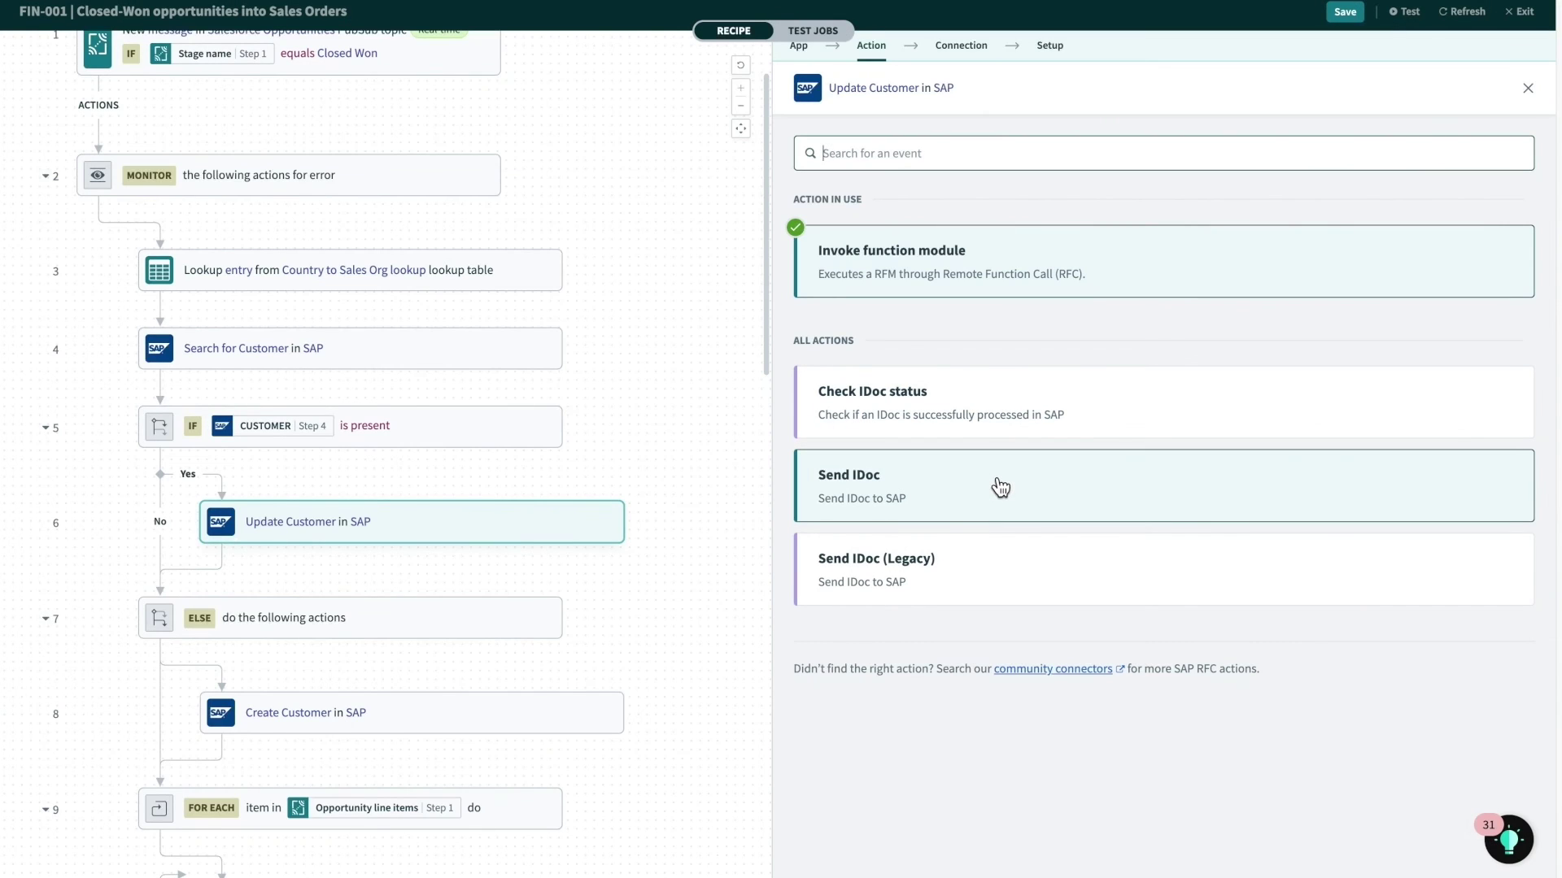
scroll(666, 586, down, 5)
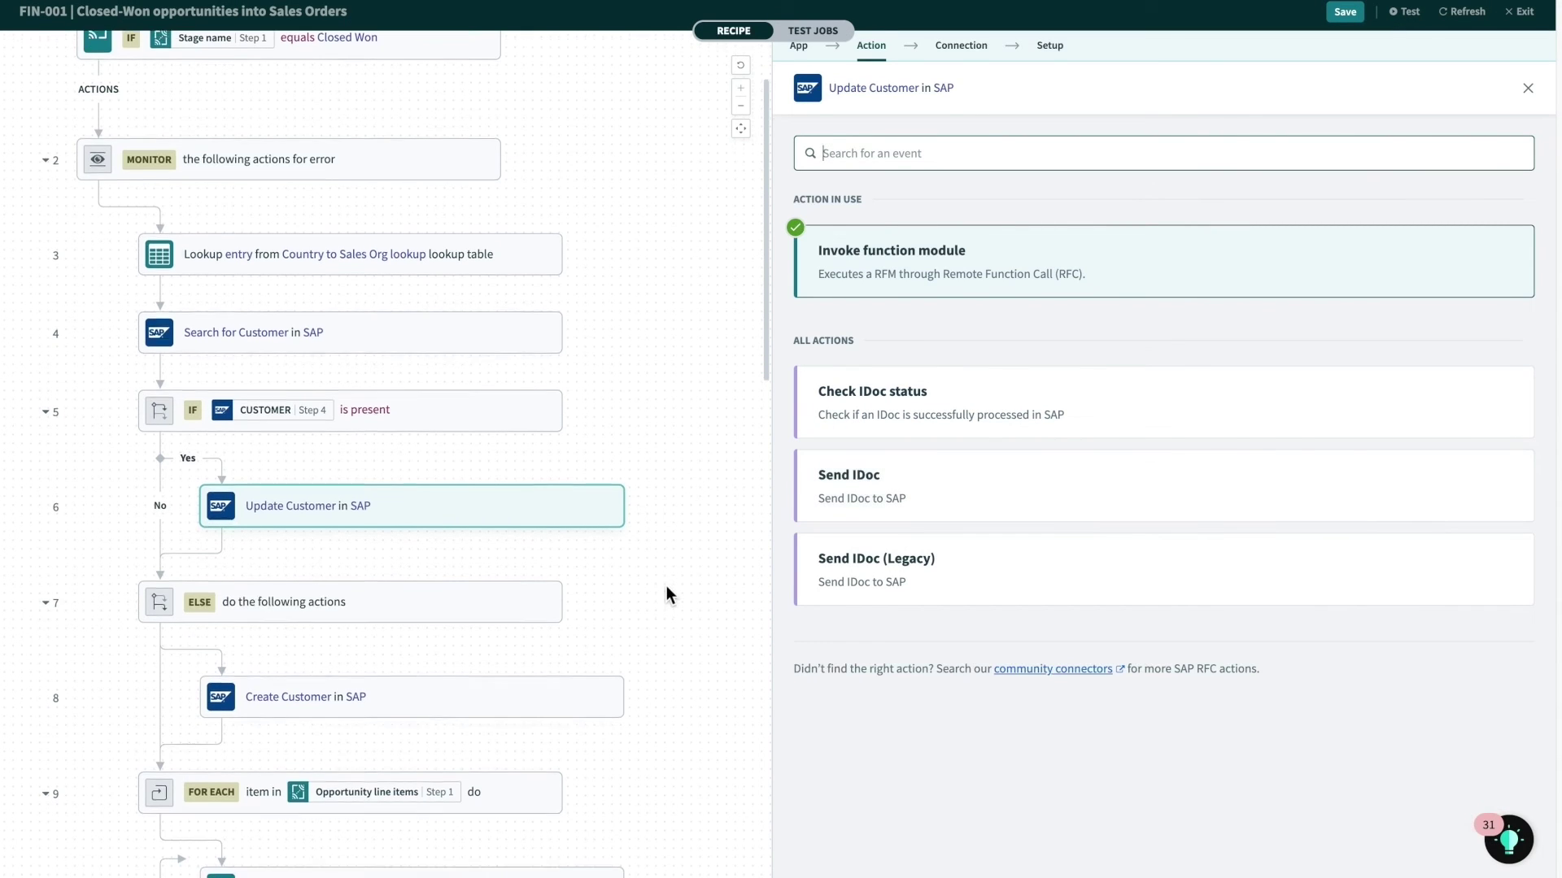
Review the line-items loop, Update Sales Order in SAP, and publish to Sales Orders topic steps.
click(520, 426)
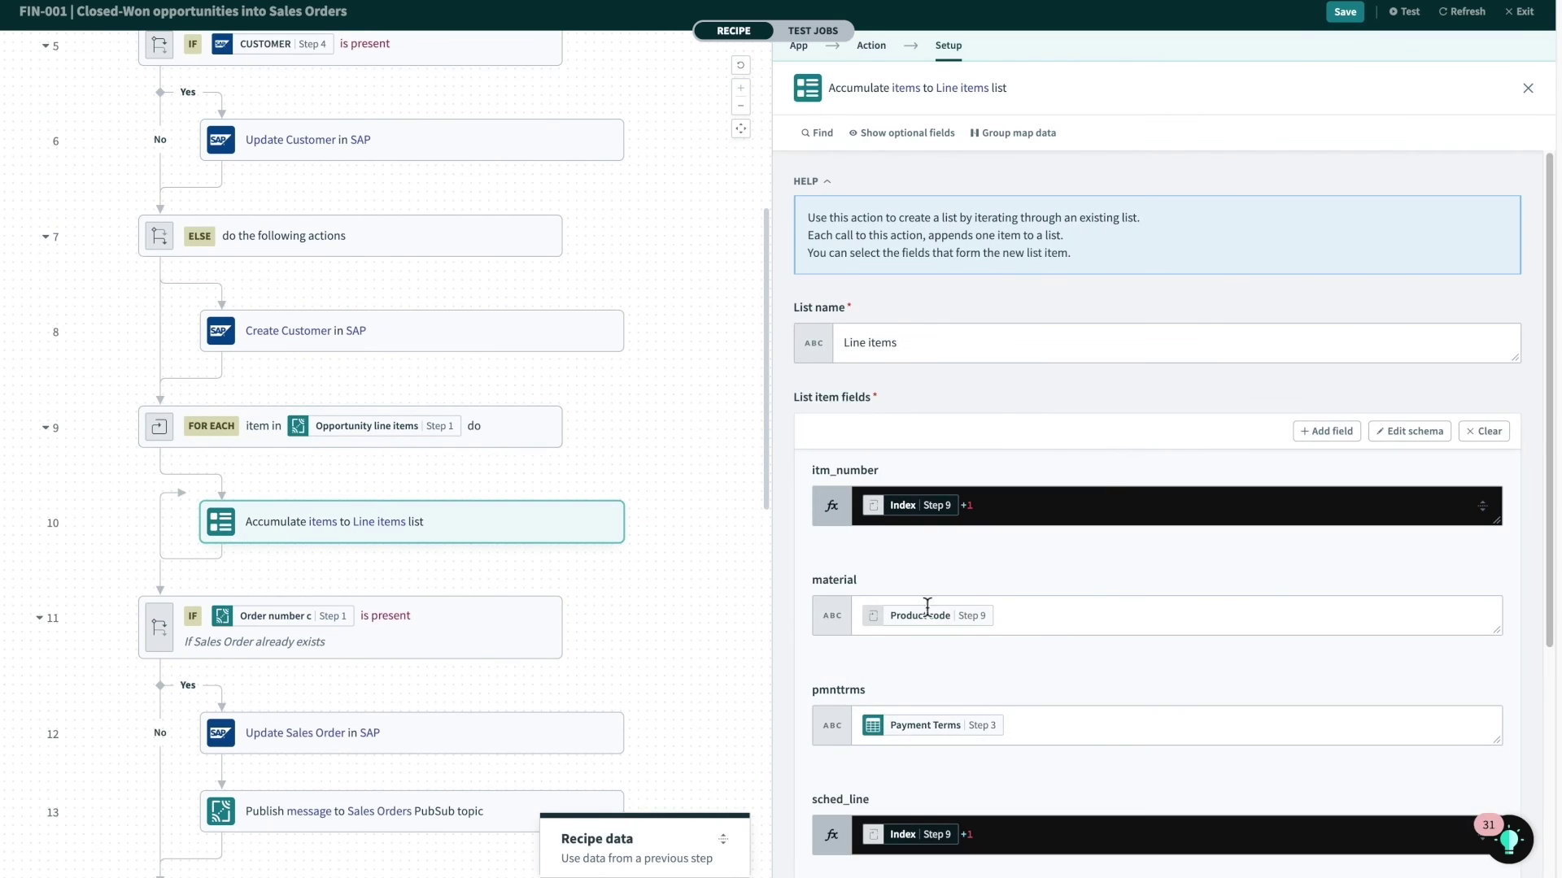
scroll(976, 697, down, 3)
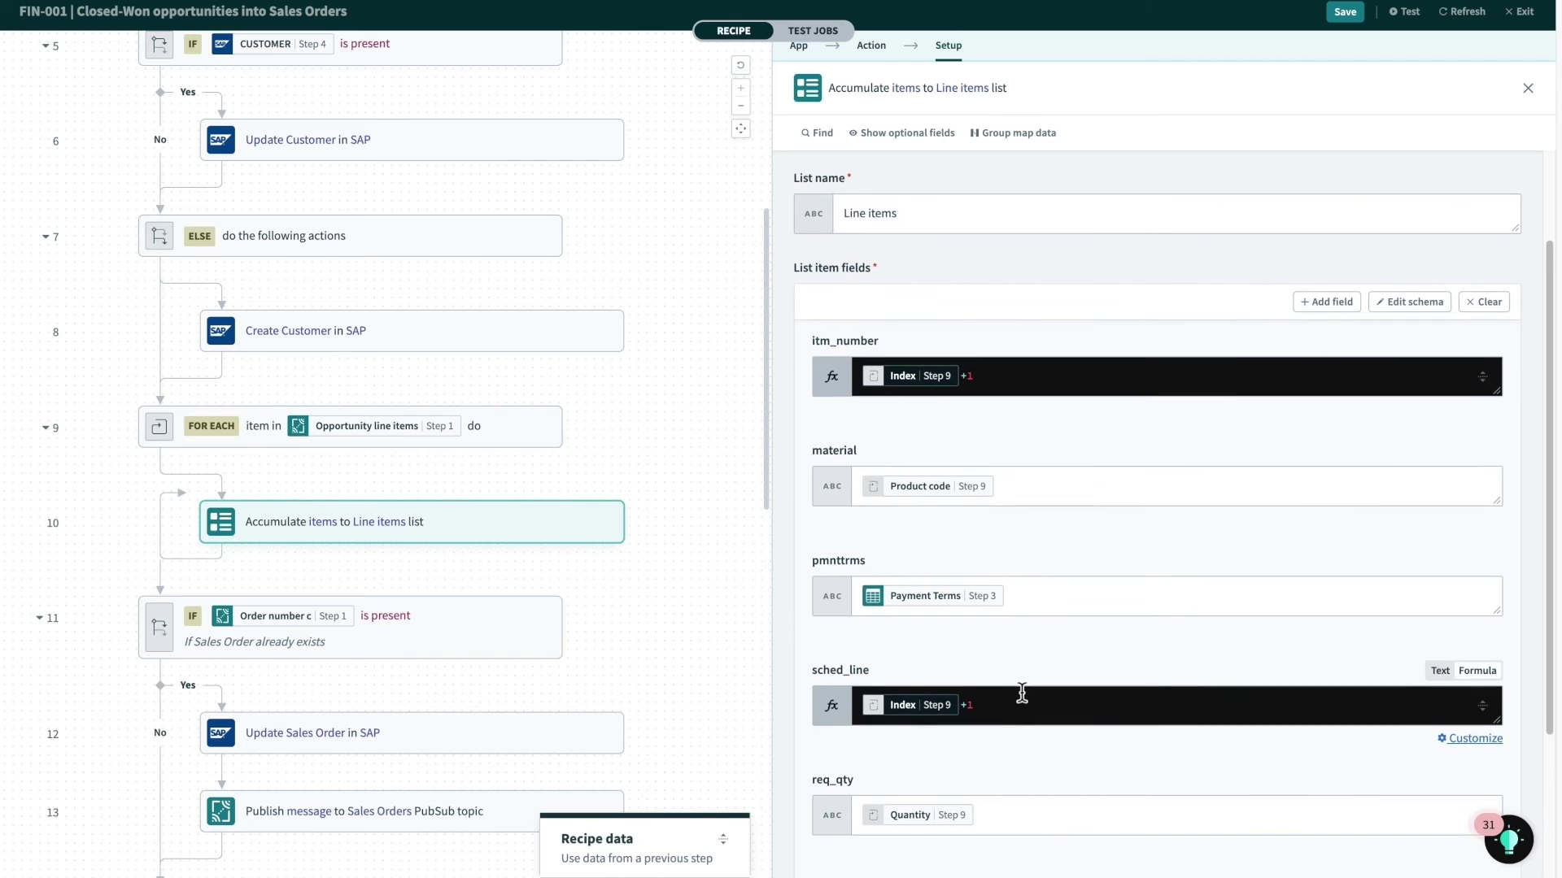
click(540, 750)
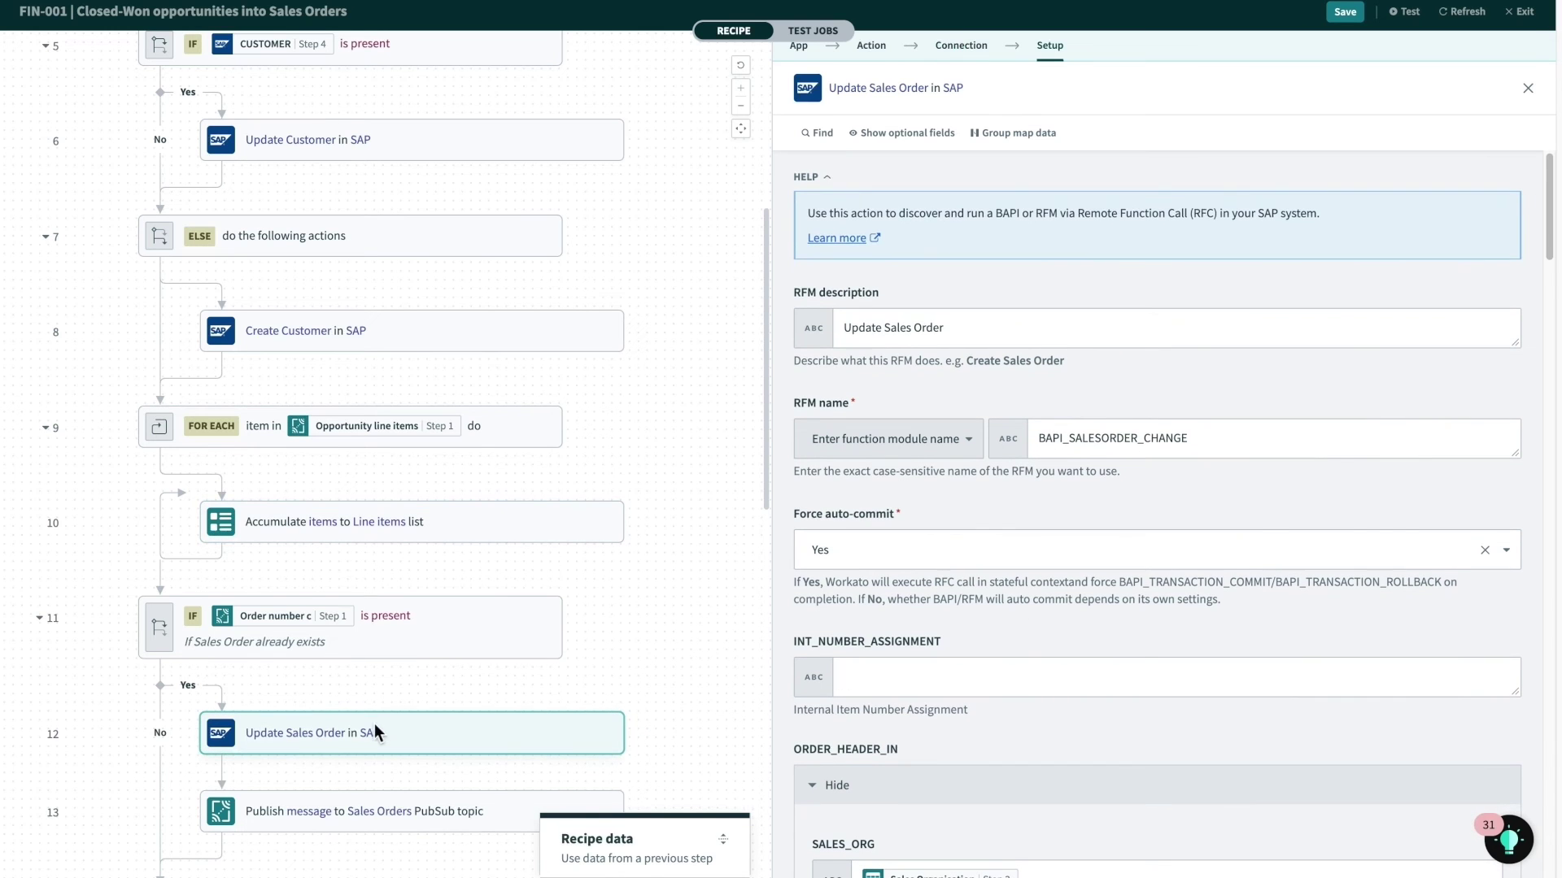
scroll(379, 714, down, 6)
scroll(1031, 620, down, 3)
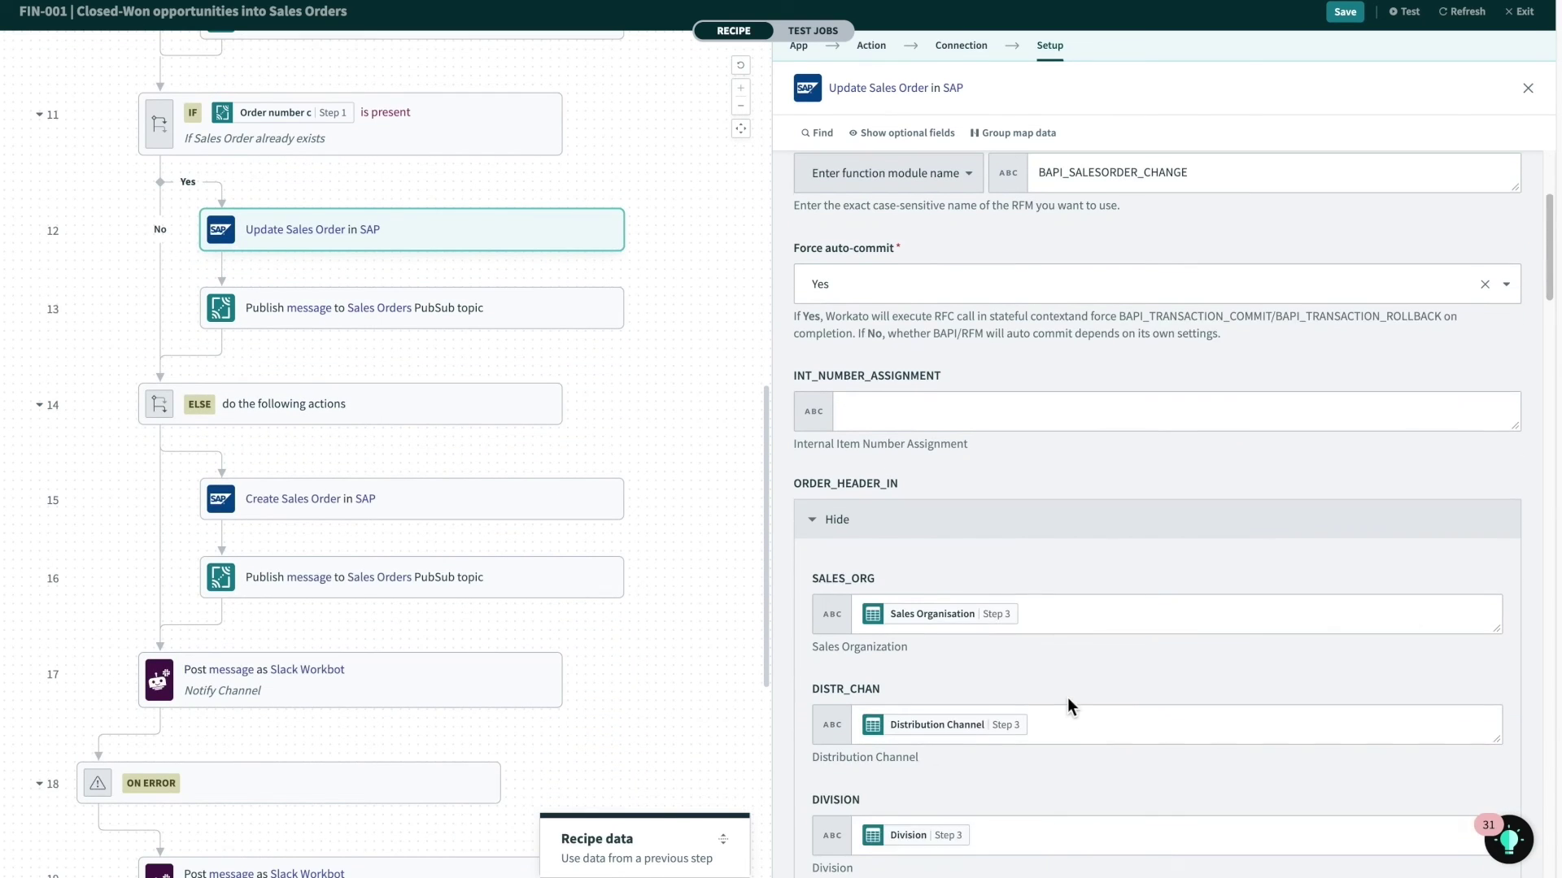
click(535, 318)
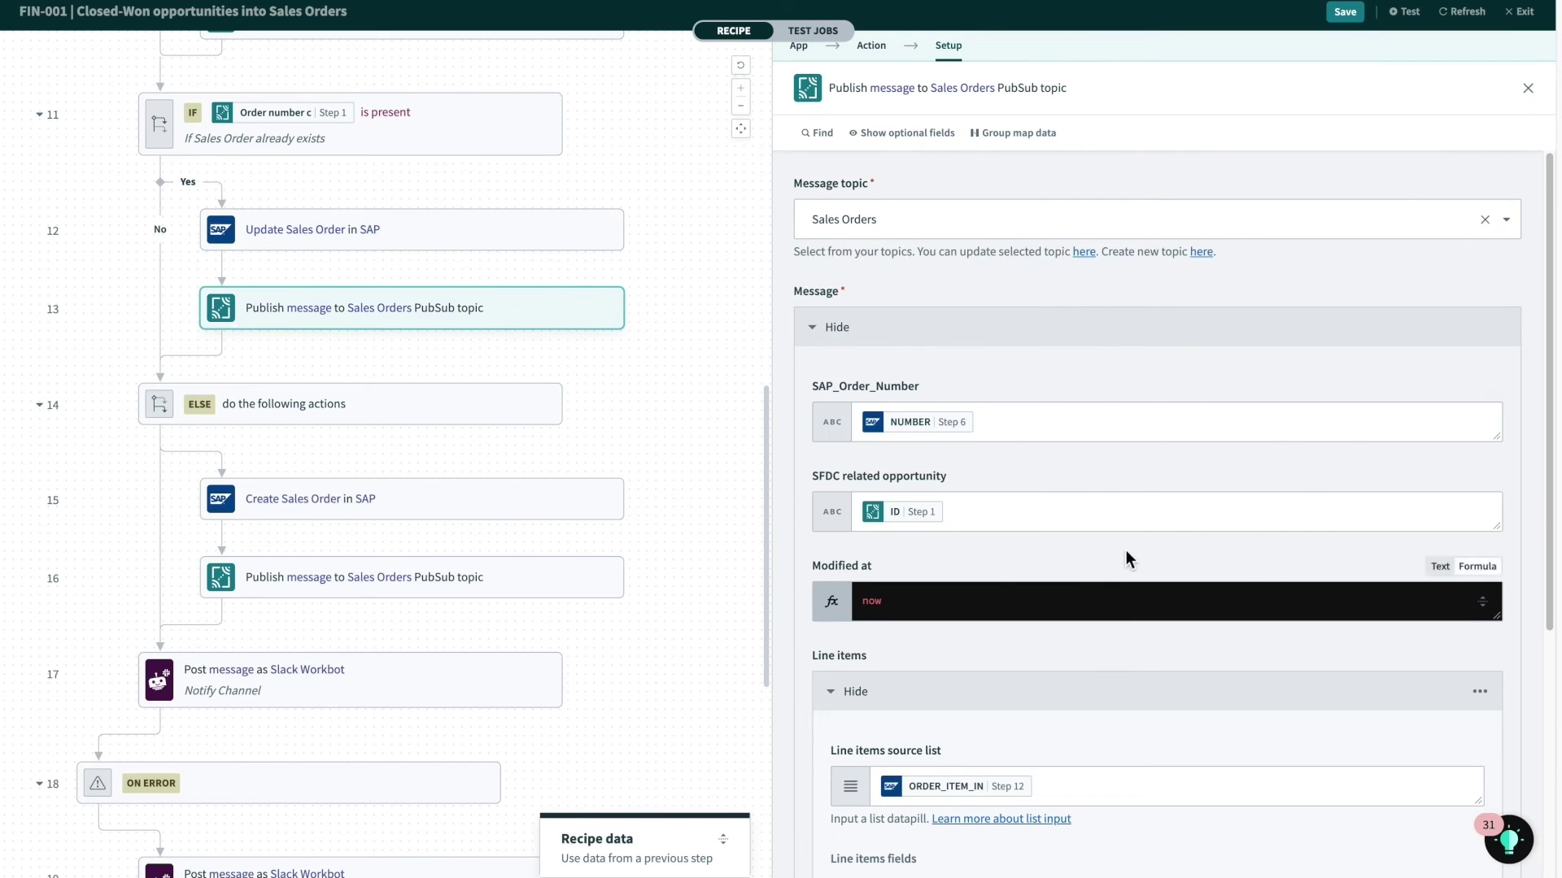
scroll(1126, 551, down, 5)
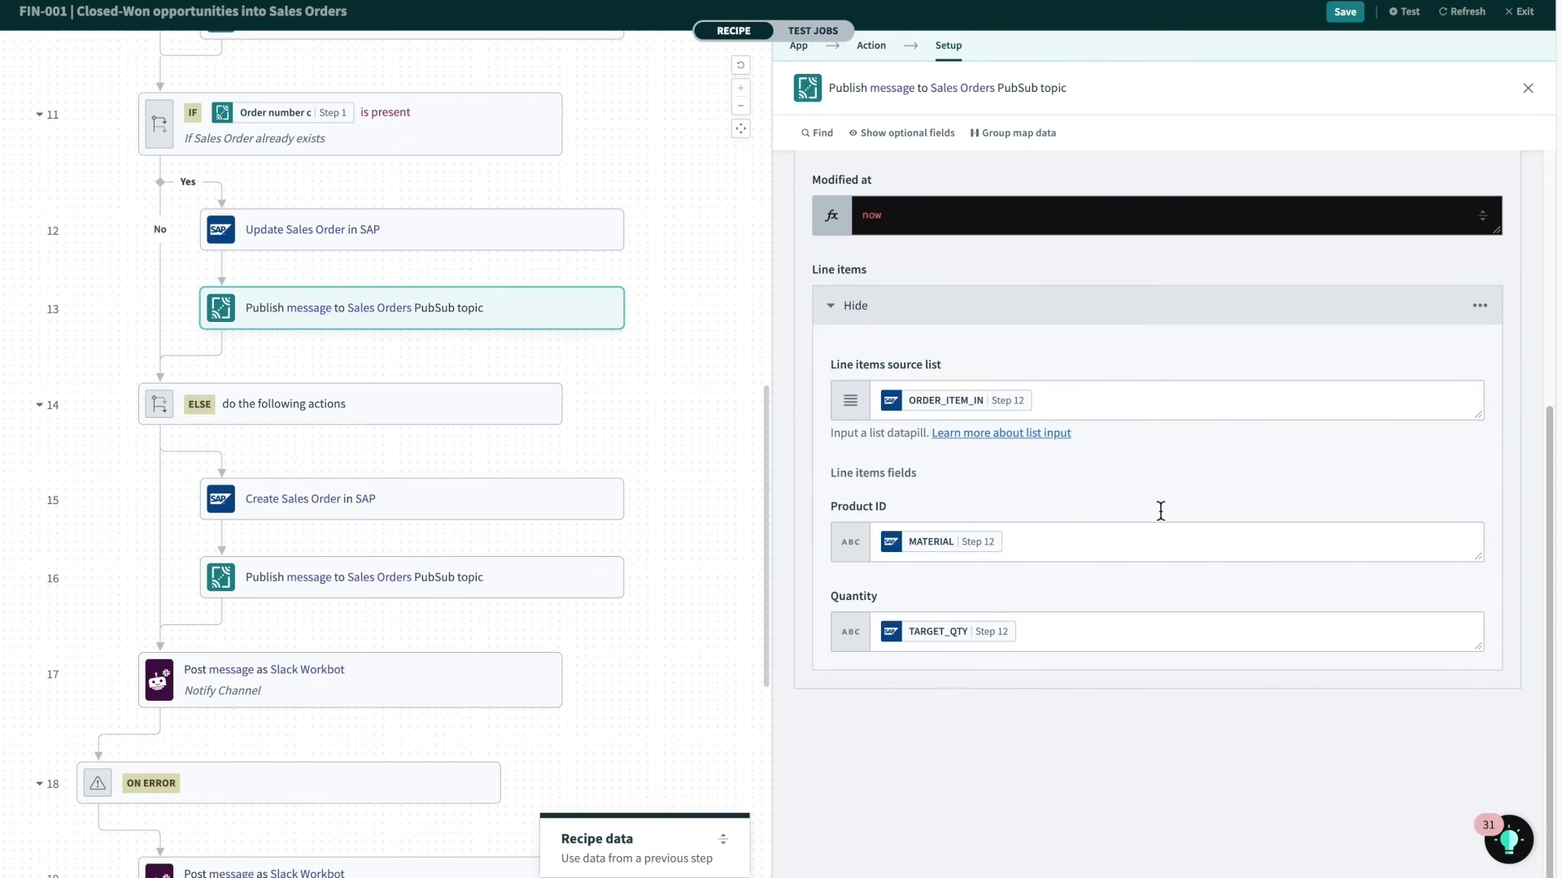
scroll(1138, 470, up, 5)
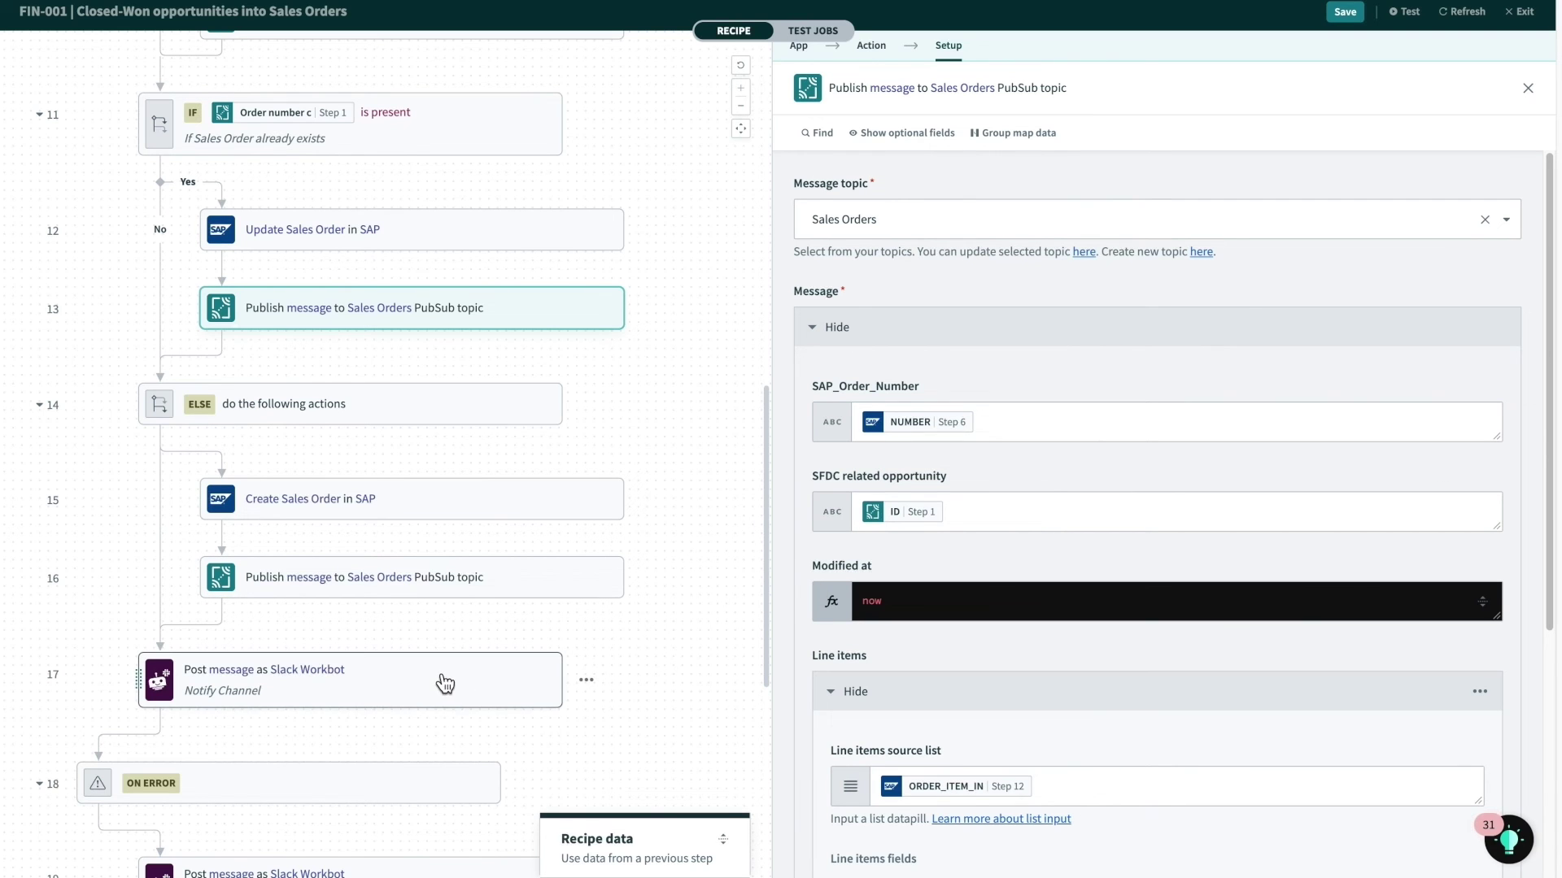
Review step 17's Slack notification to int-finance and save FIN-001.
click(530, 703)
scroll(1108, 675, down, 1)
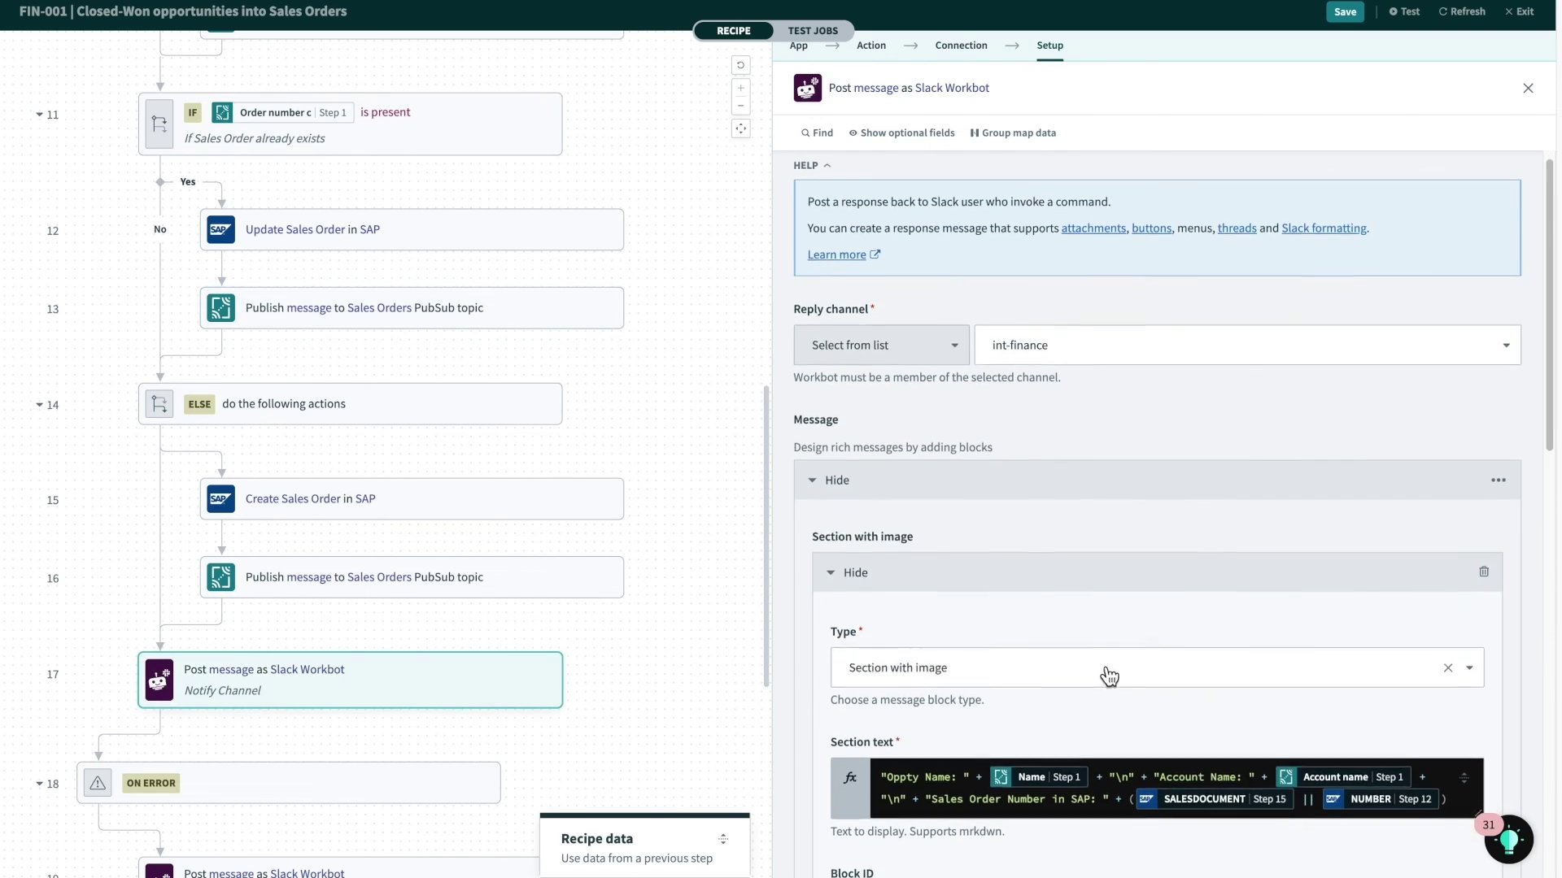
scroll(1108, 675, down, 1)
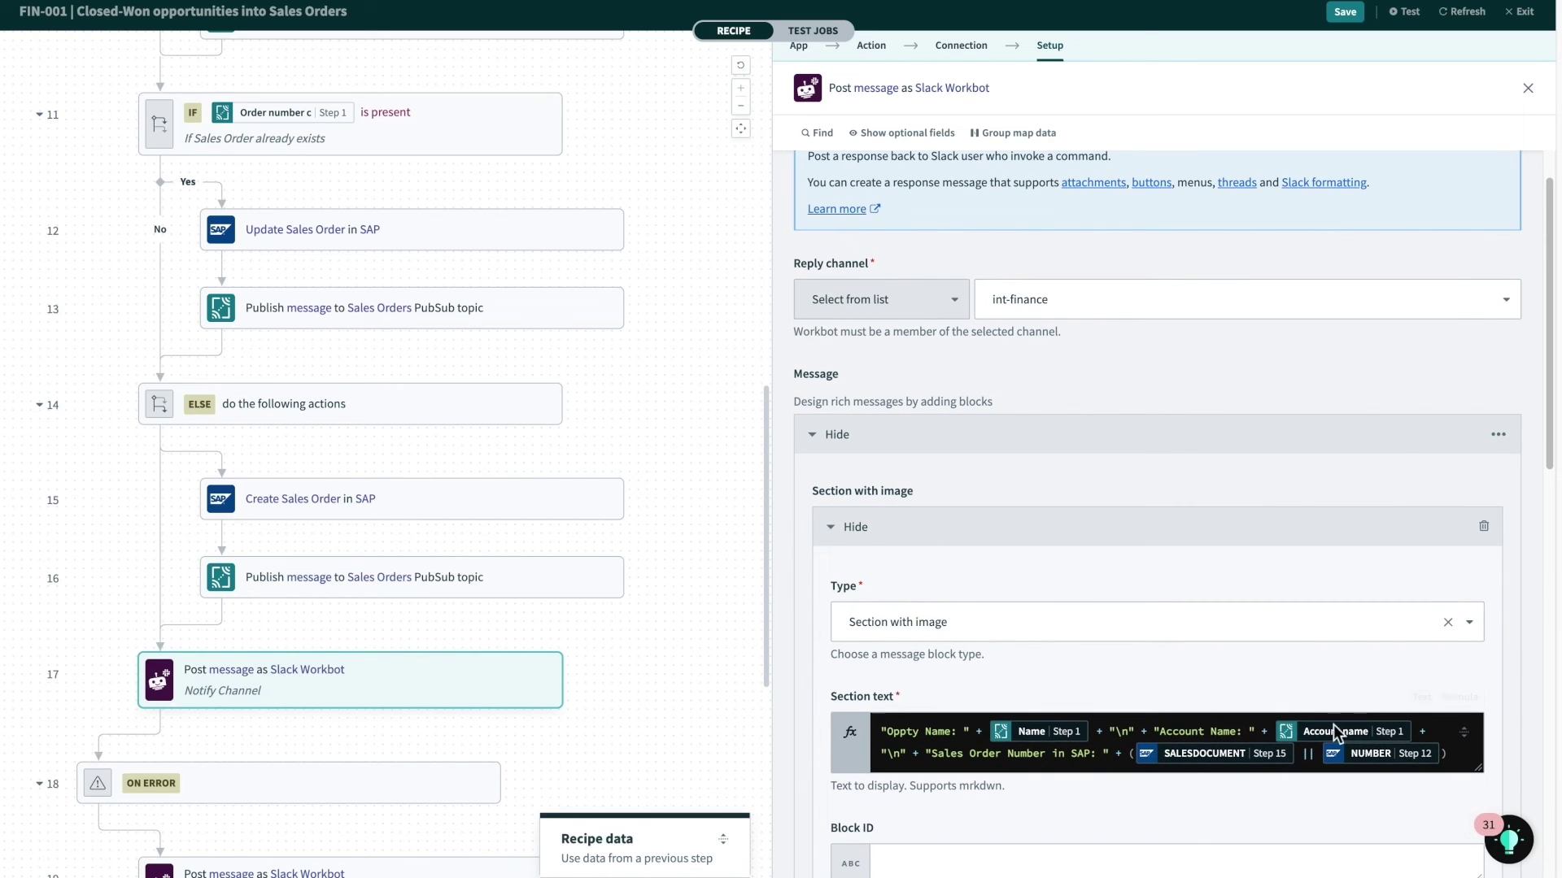
mouse_move(311, 640)
scroll(319, 636, down, 1)
click(1346, 13)
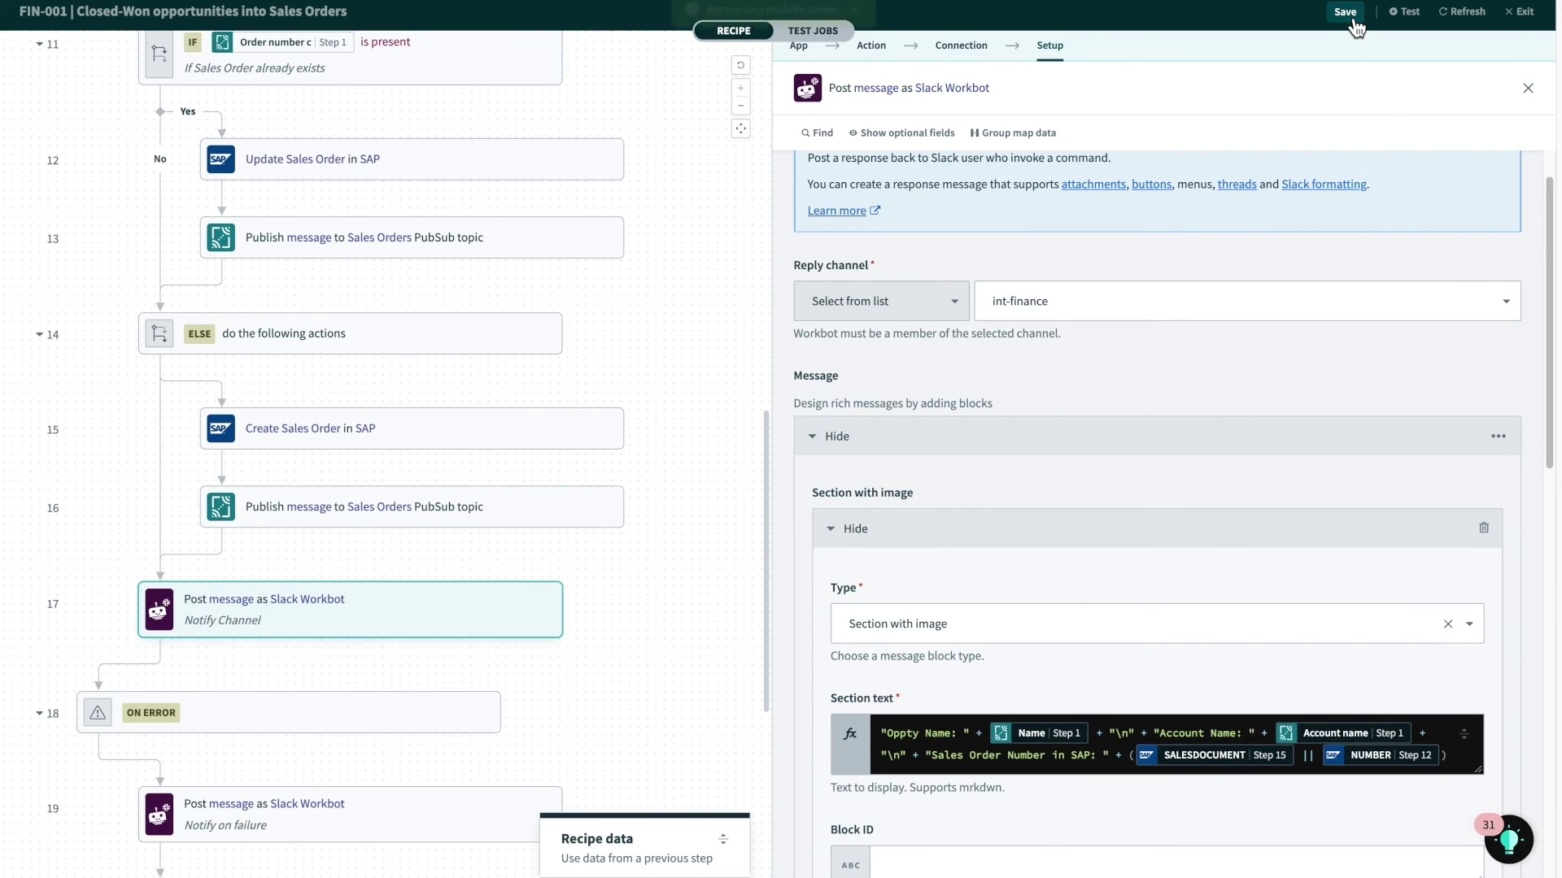
Exit the editor, start FIN-001, and view its job history.
click(1540, 19)
click(1380, 67)
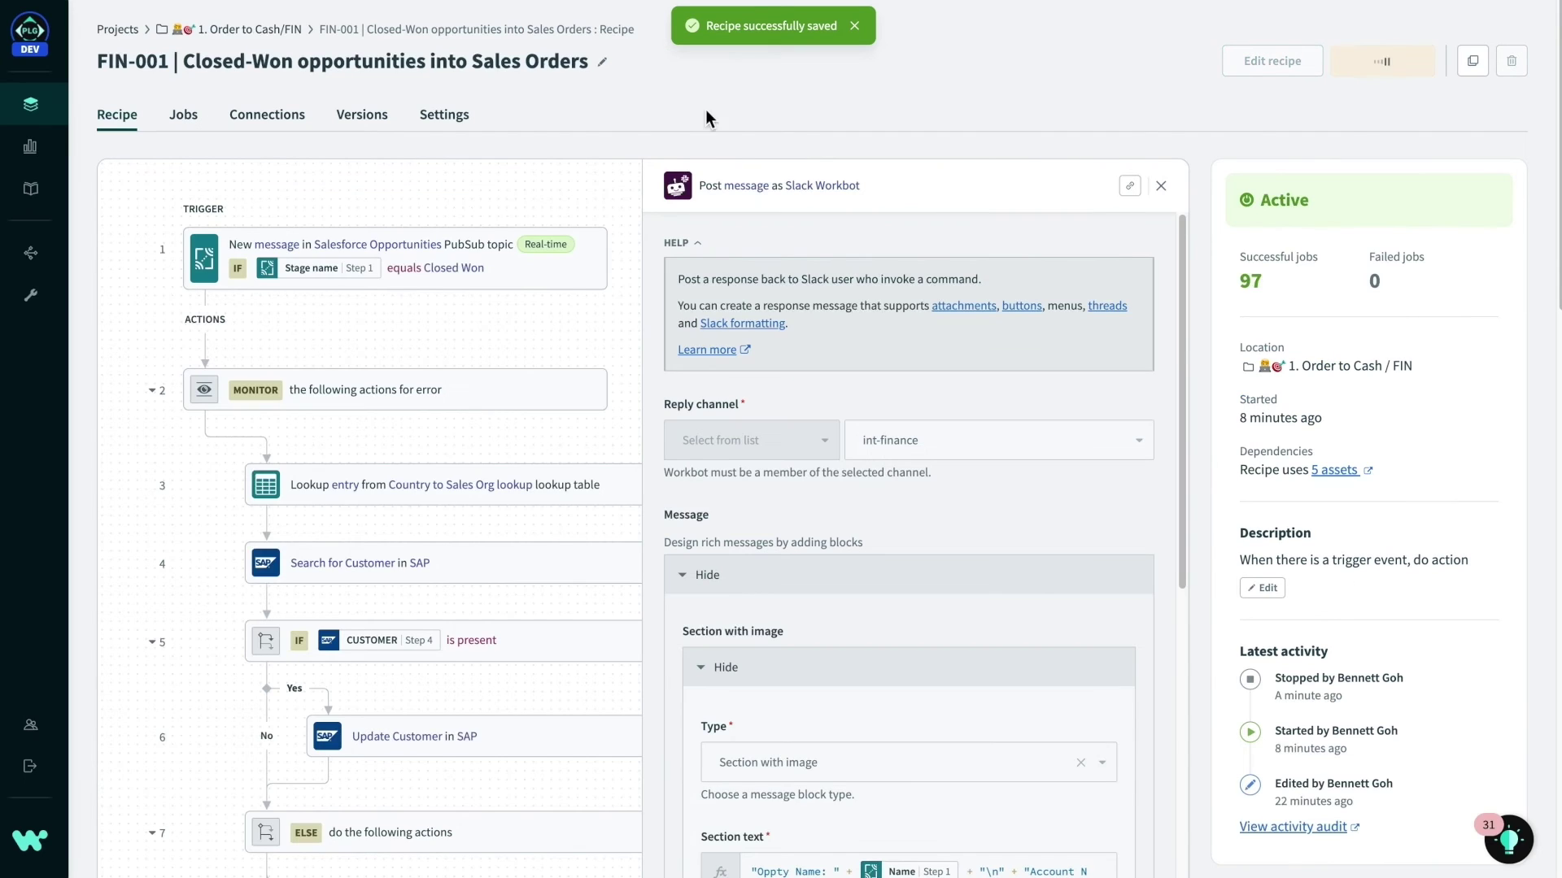
click(184, 131)
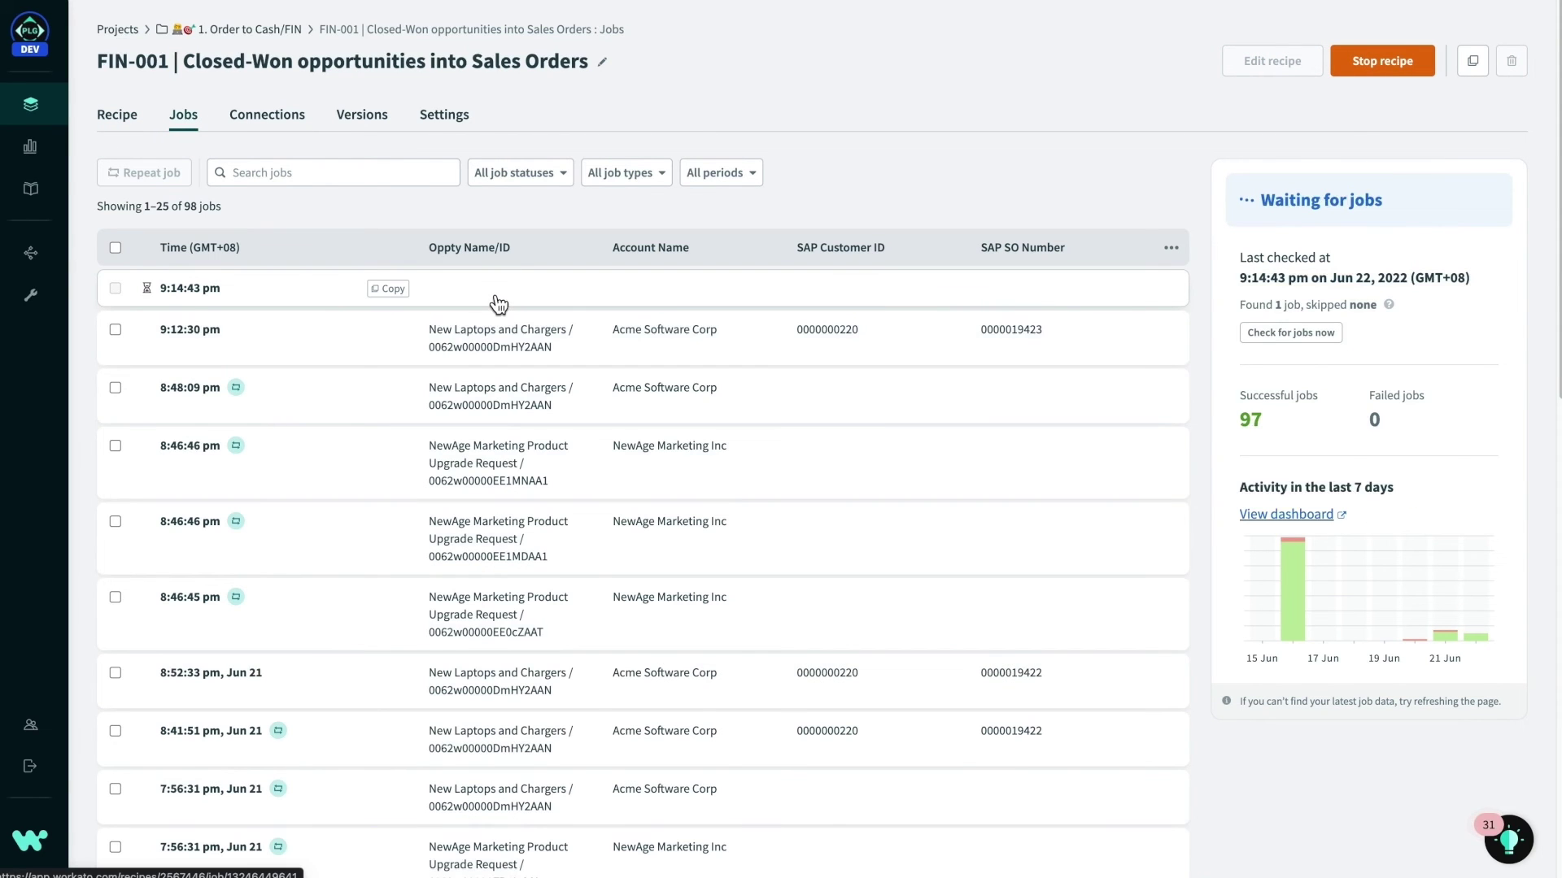
Inspect the 9:14:43 pm job's full data published to Sales Orders, then return to the FIN folder.
click(498, 304)
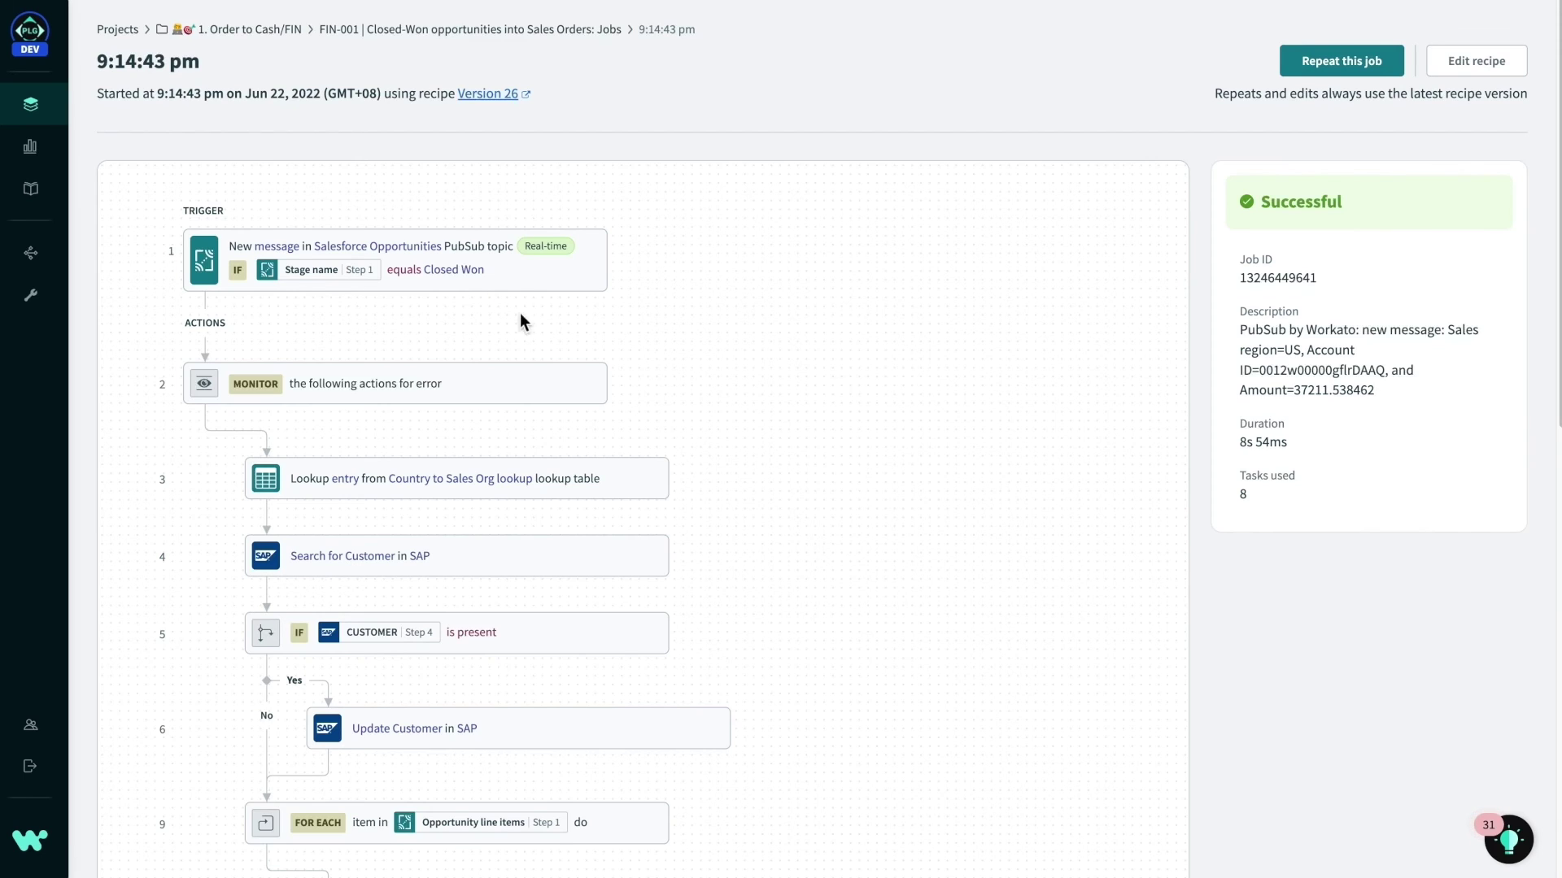
scroll(767, 537, down, 8)
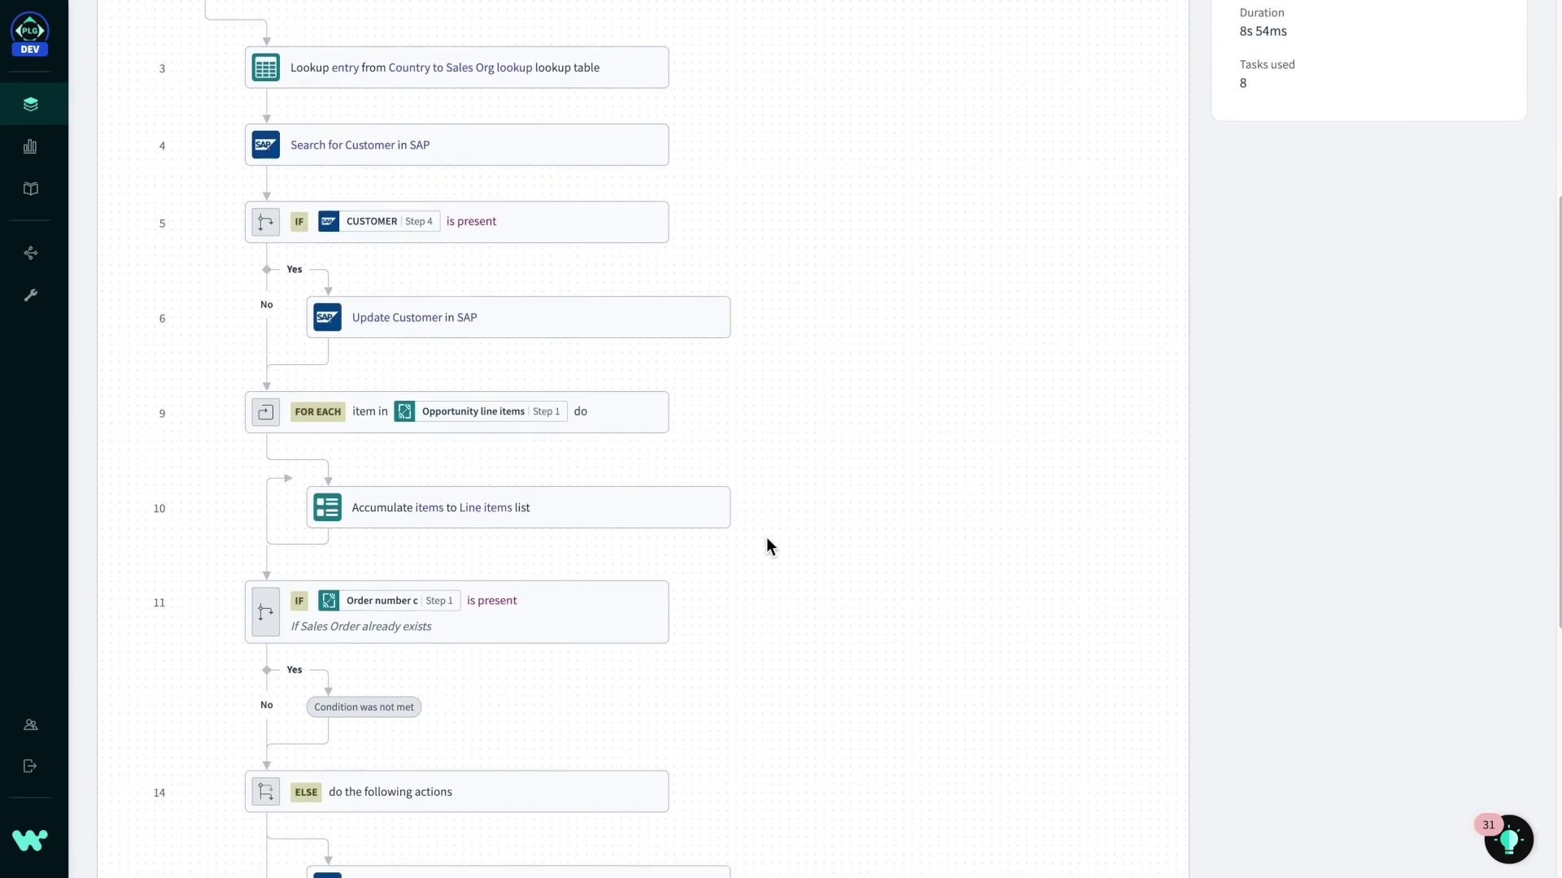
scroll(767, 548, down, 1)
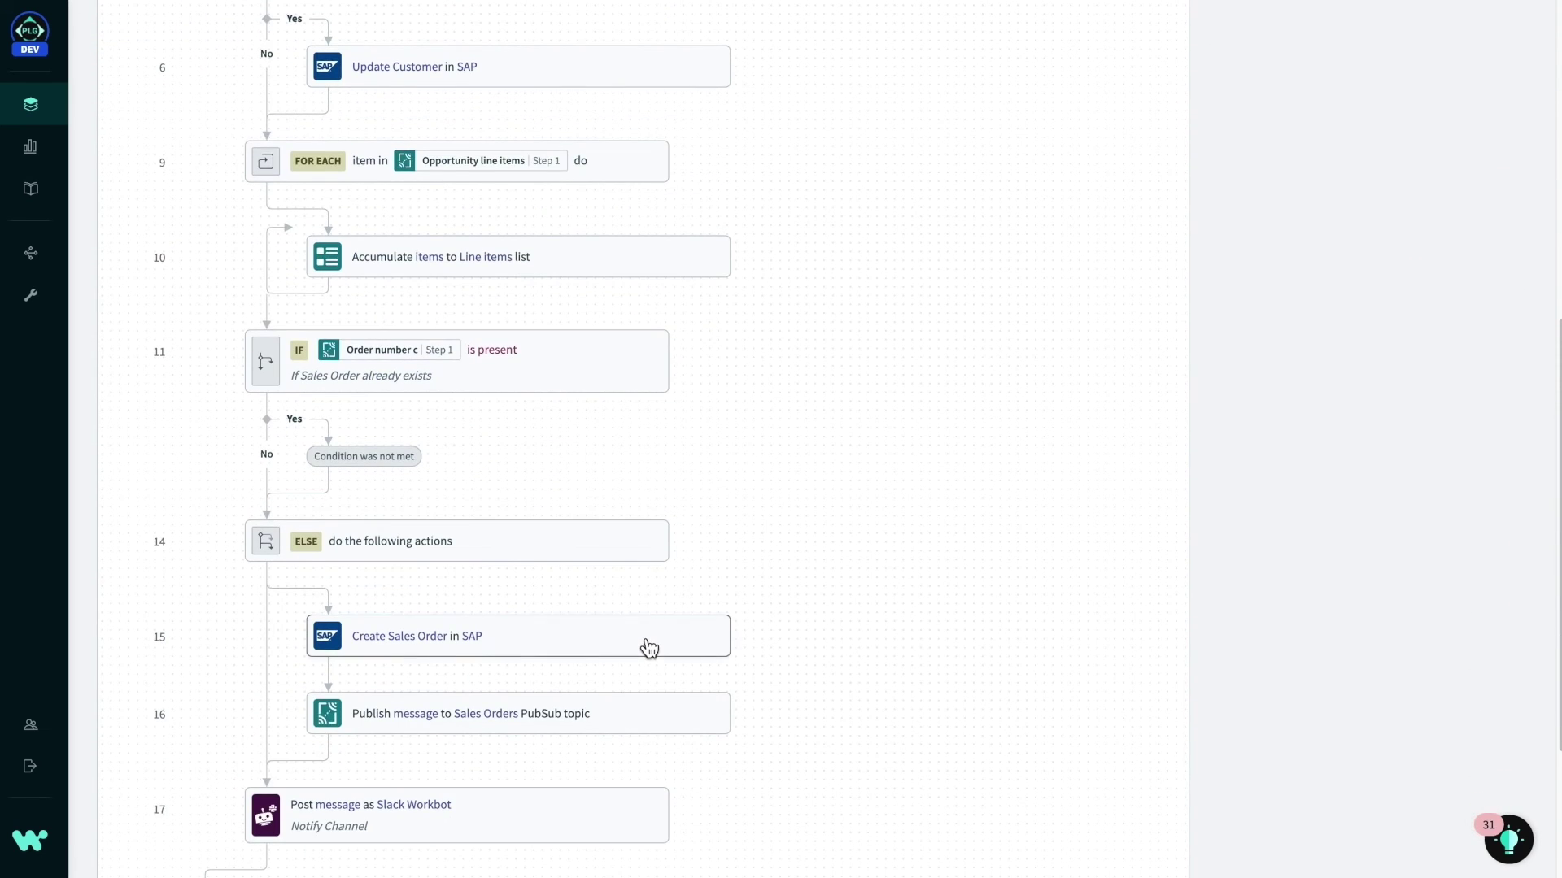
scroll(645, 642, down, 2)
click(635, 610)
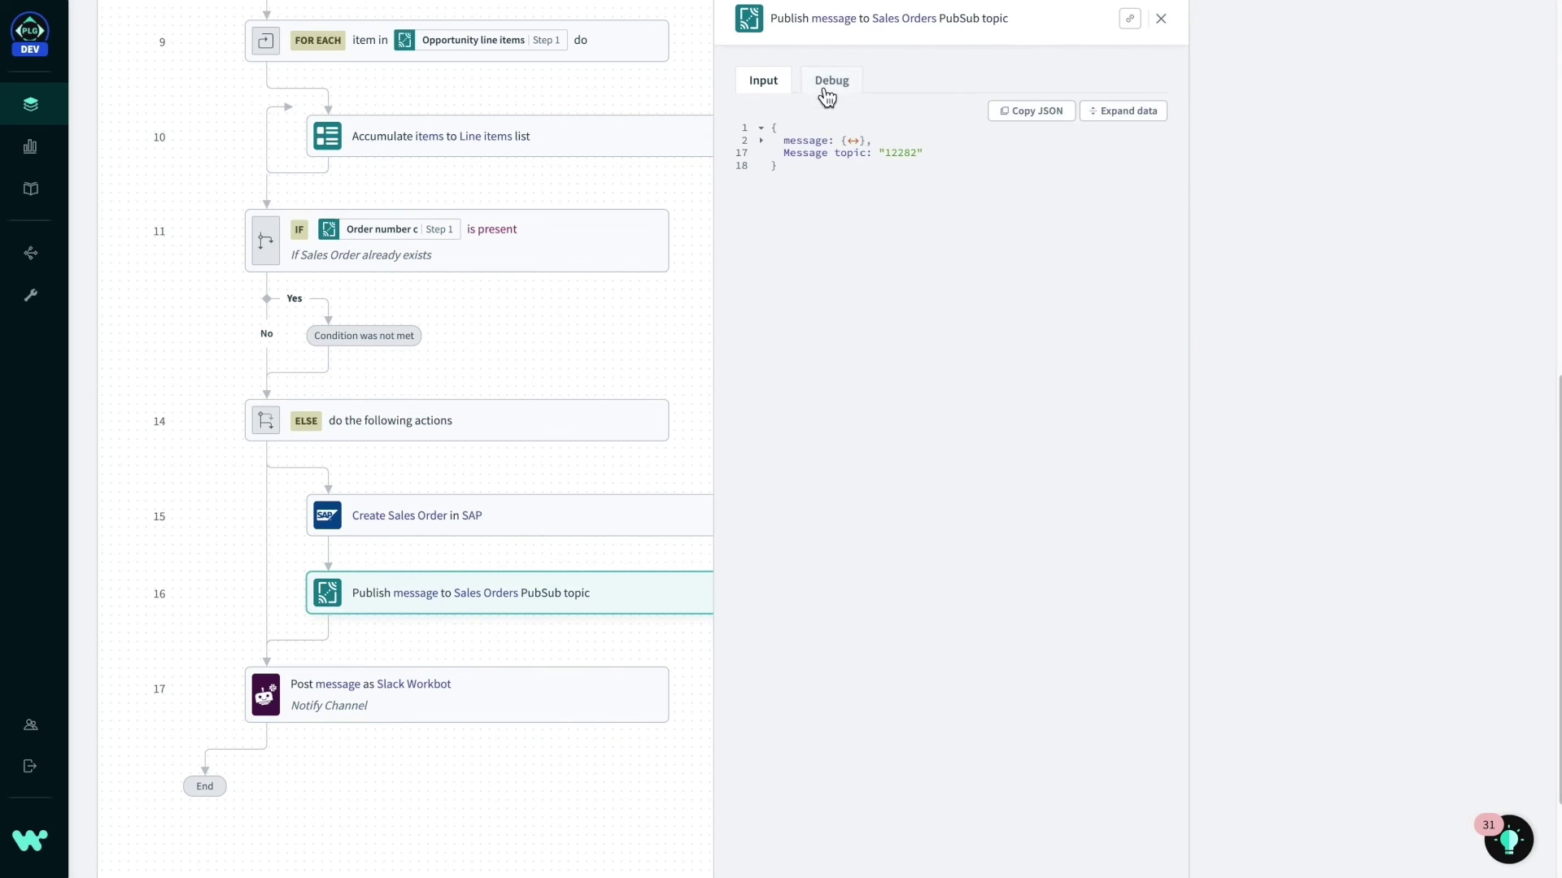
click(1135, 114)
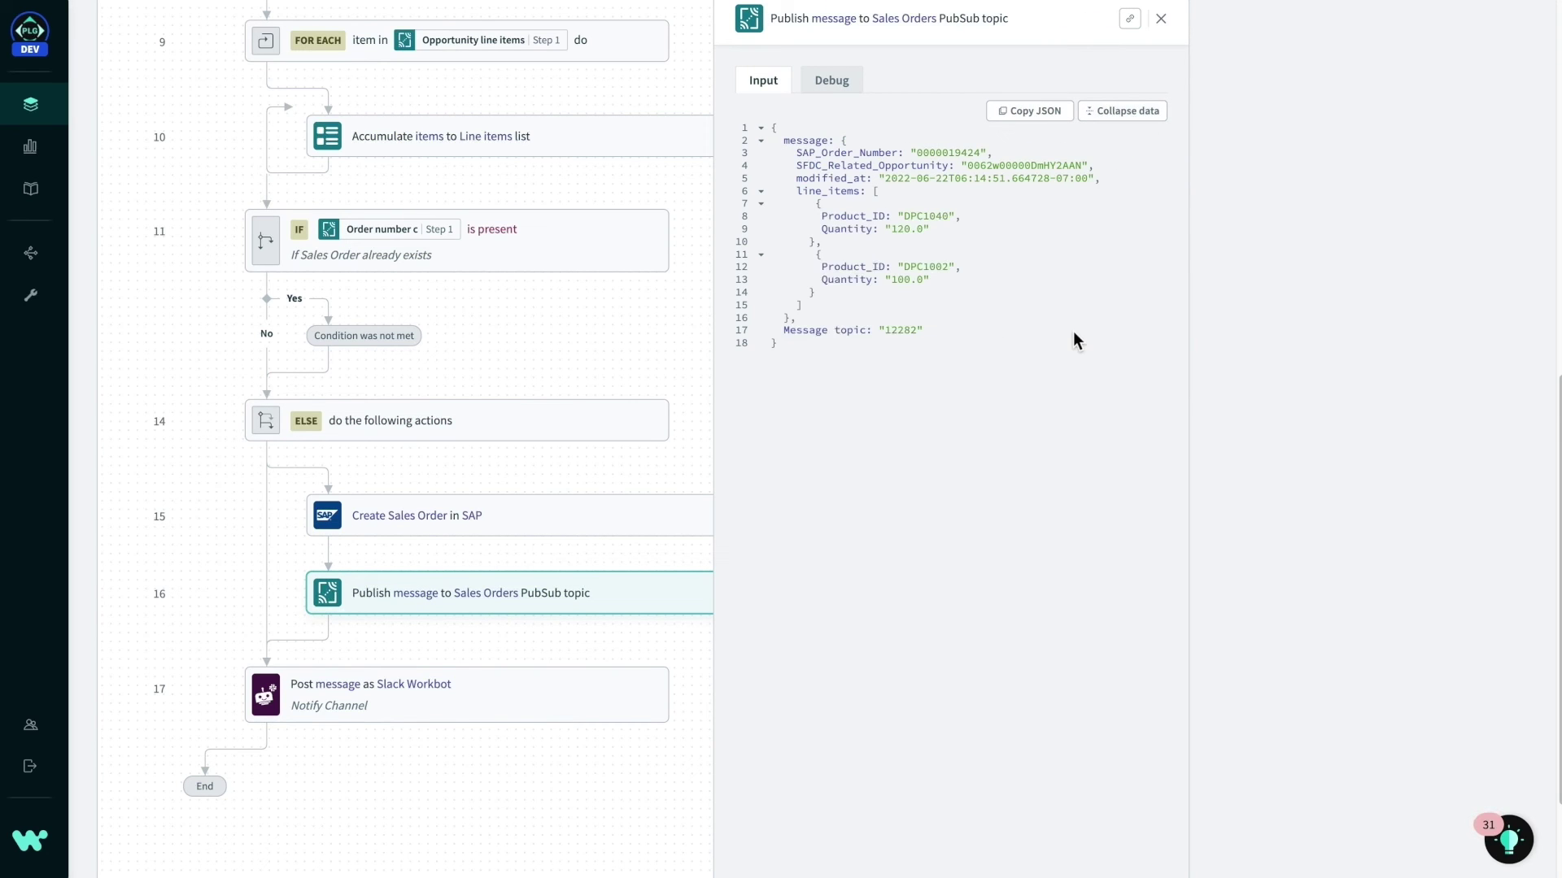
scroll(1076, 340, up, 10)
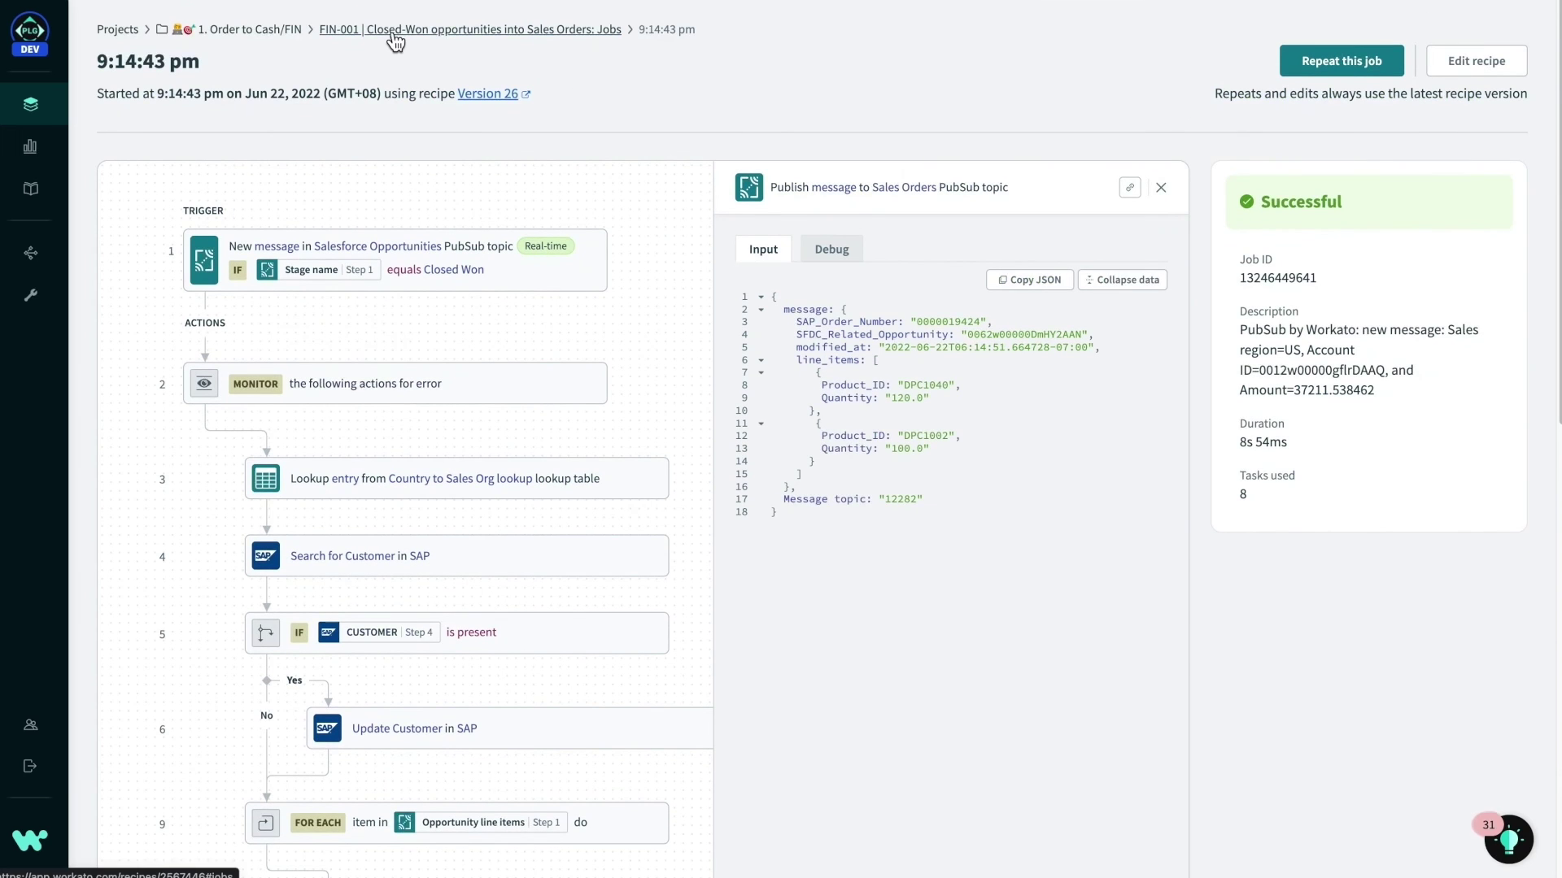
click(395, 37)
click(272, 34)
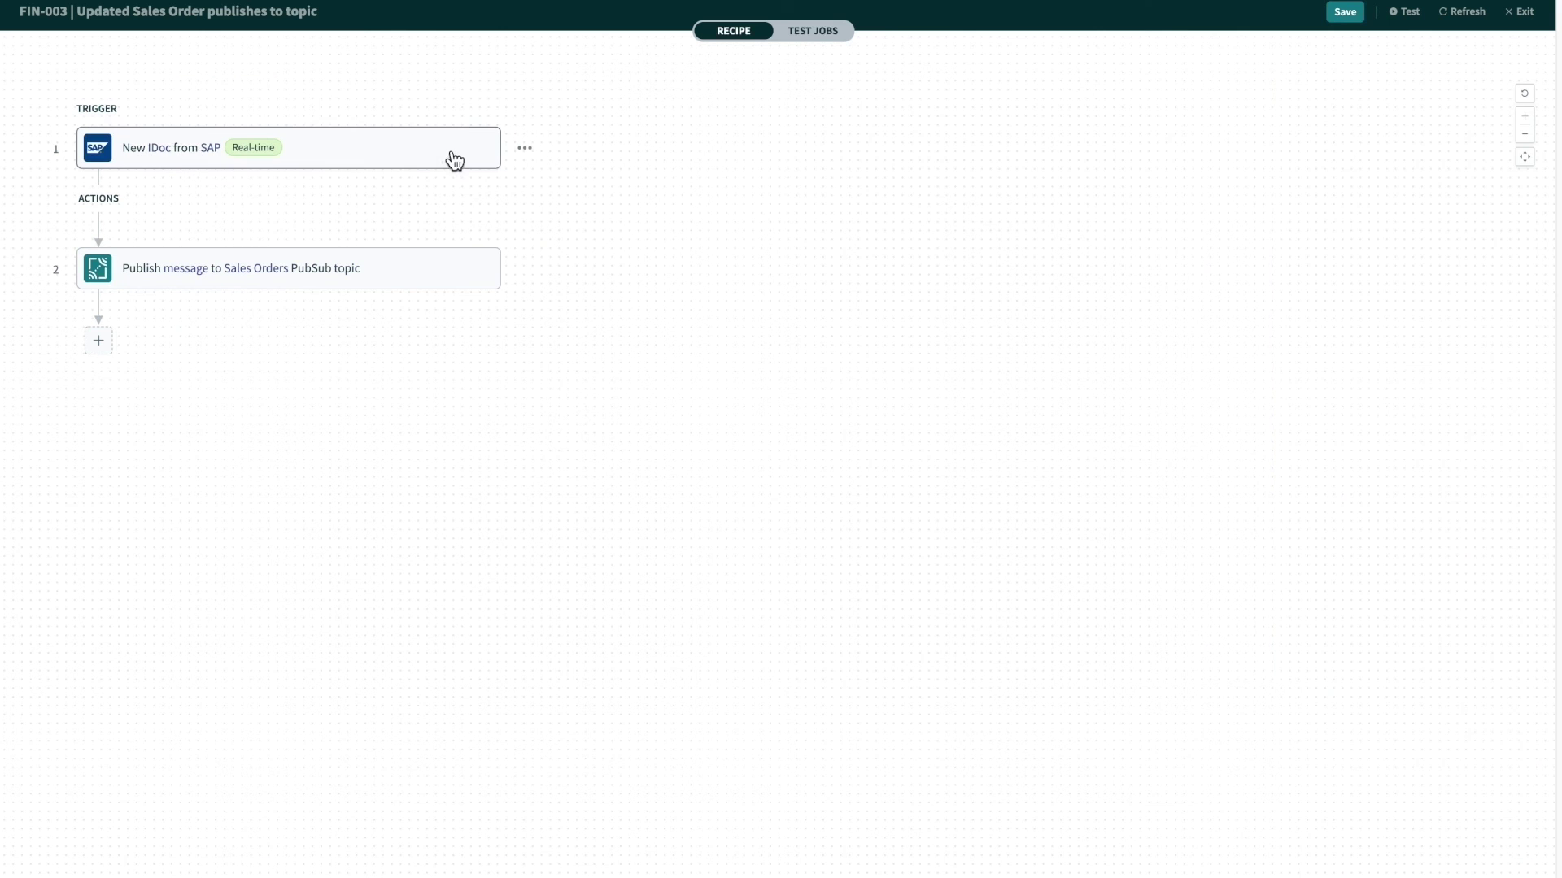
Look over FIN-003 in the editor, then open SALES-003 from the SALES folder.
click(450, 159)
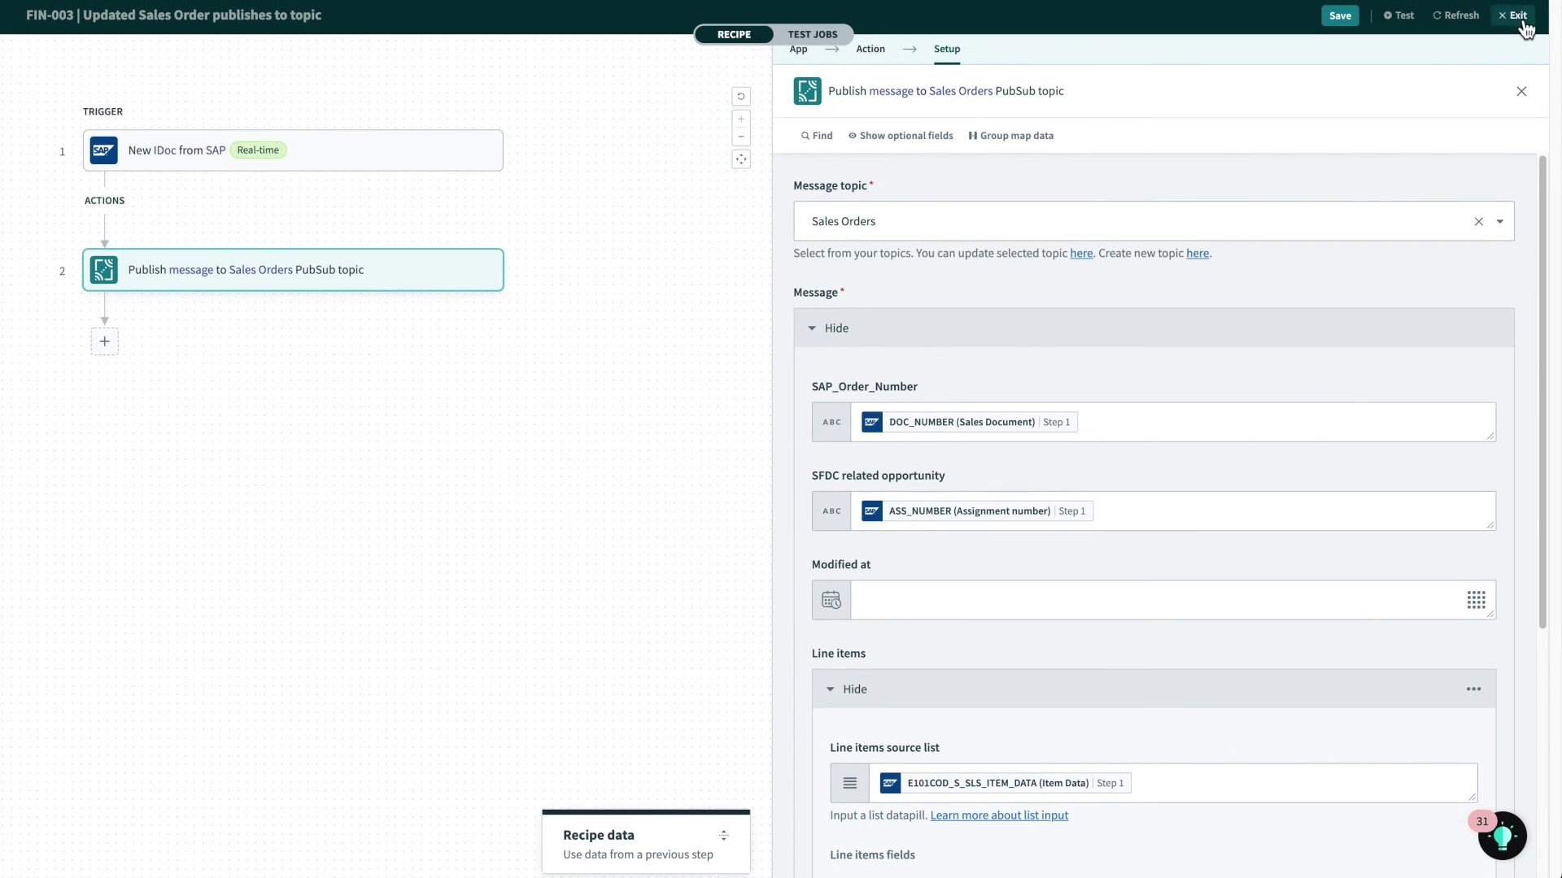
click(1514, 15)
click(249, 39)
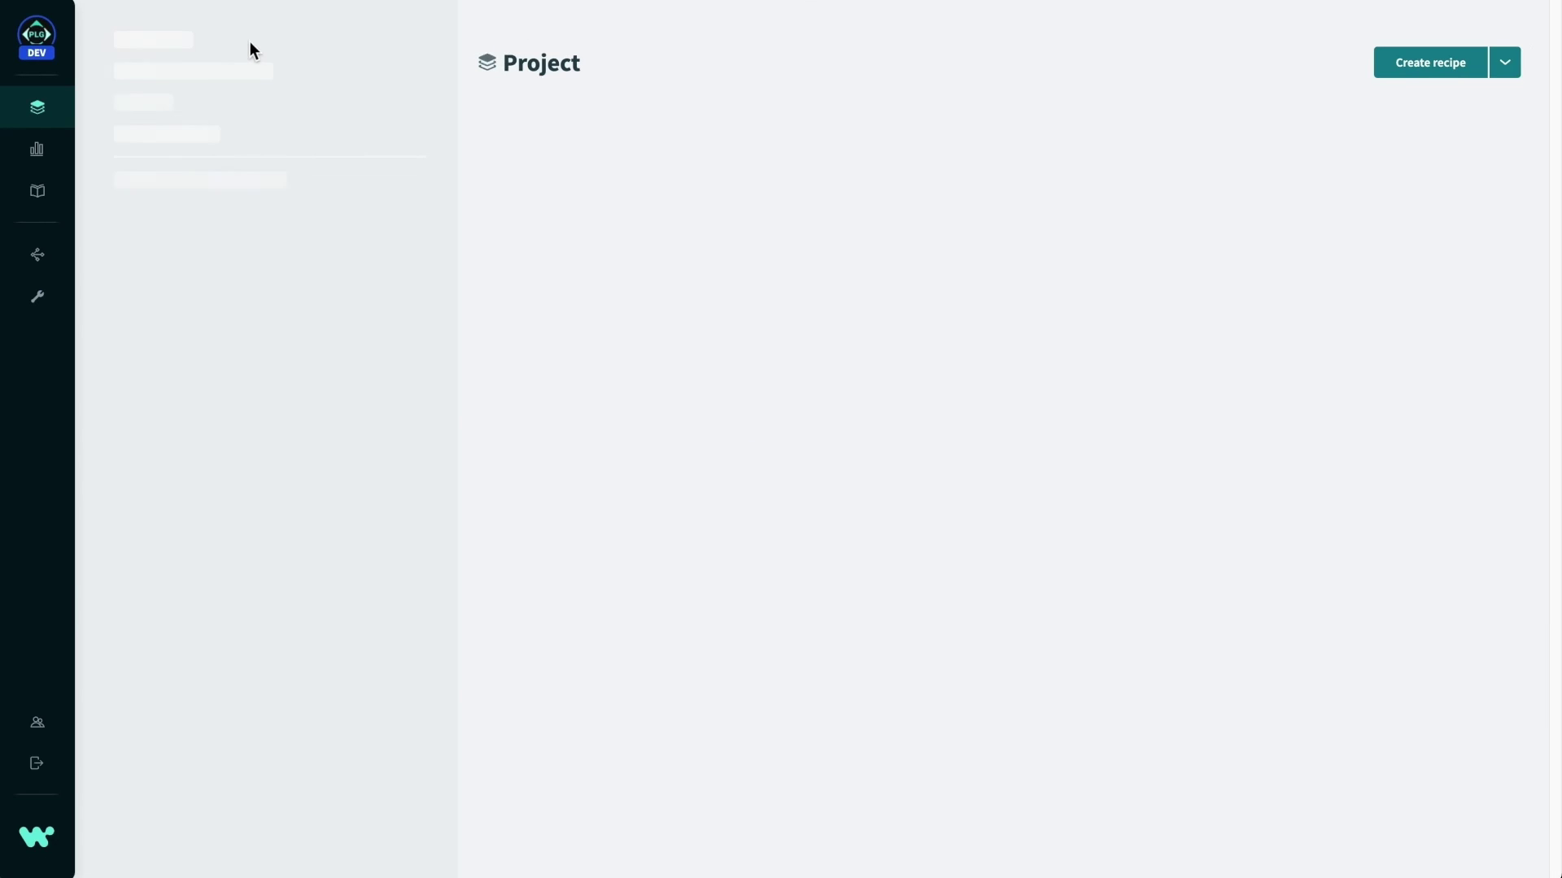
click(271, 795)
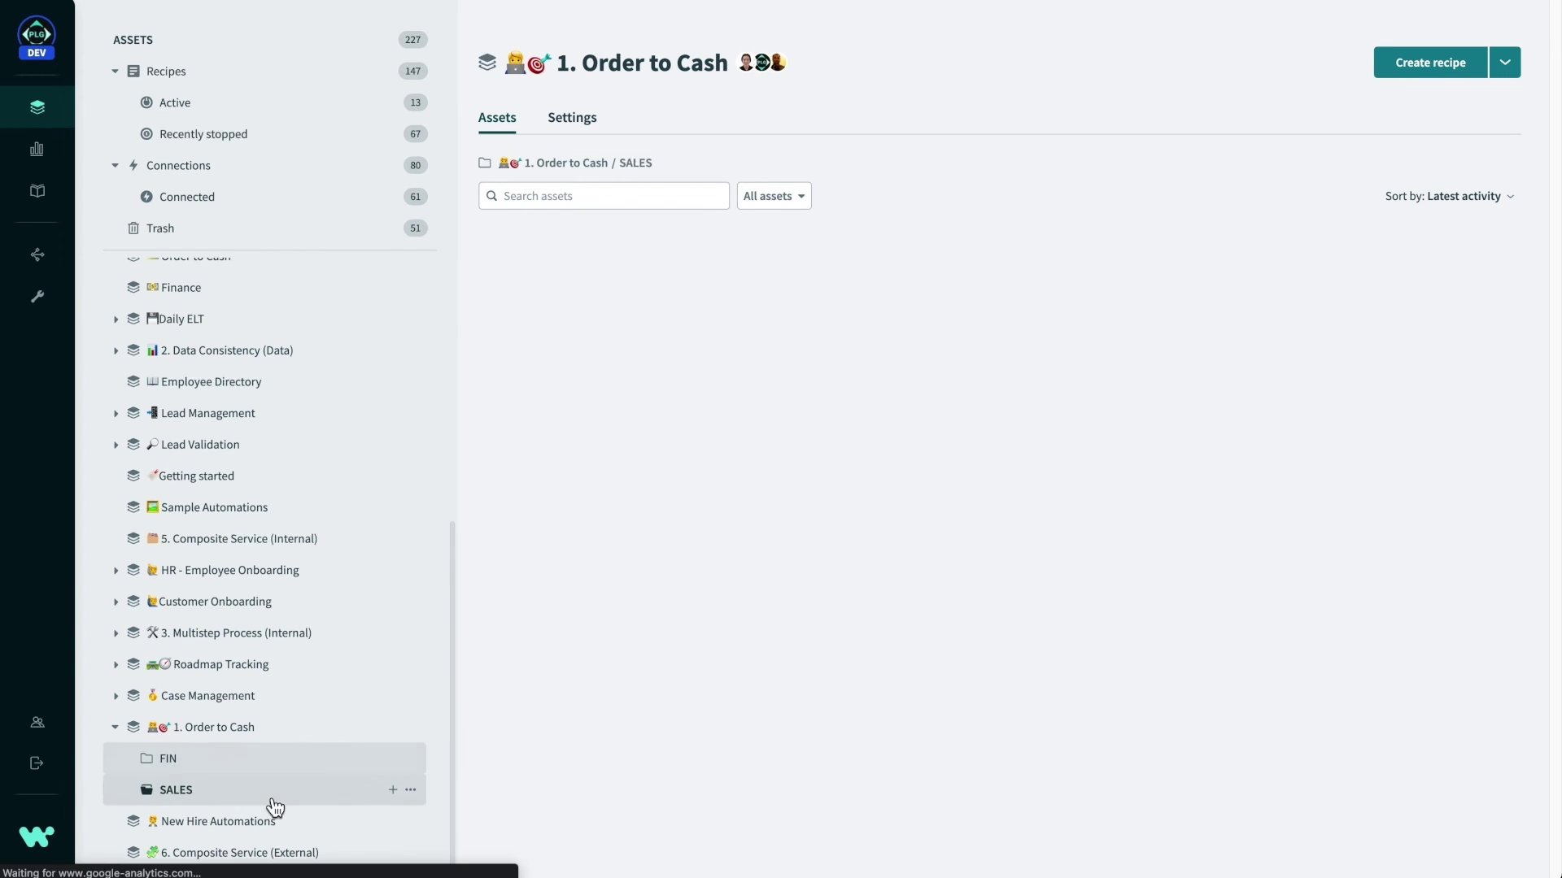
click(861, 439)
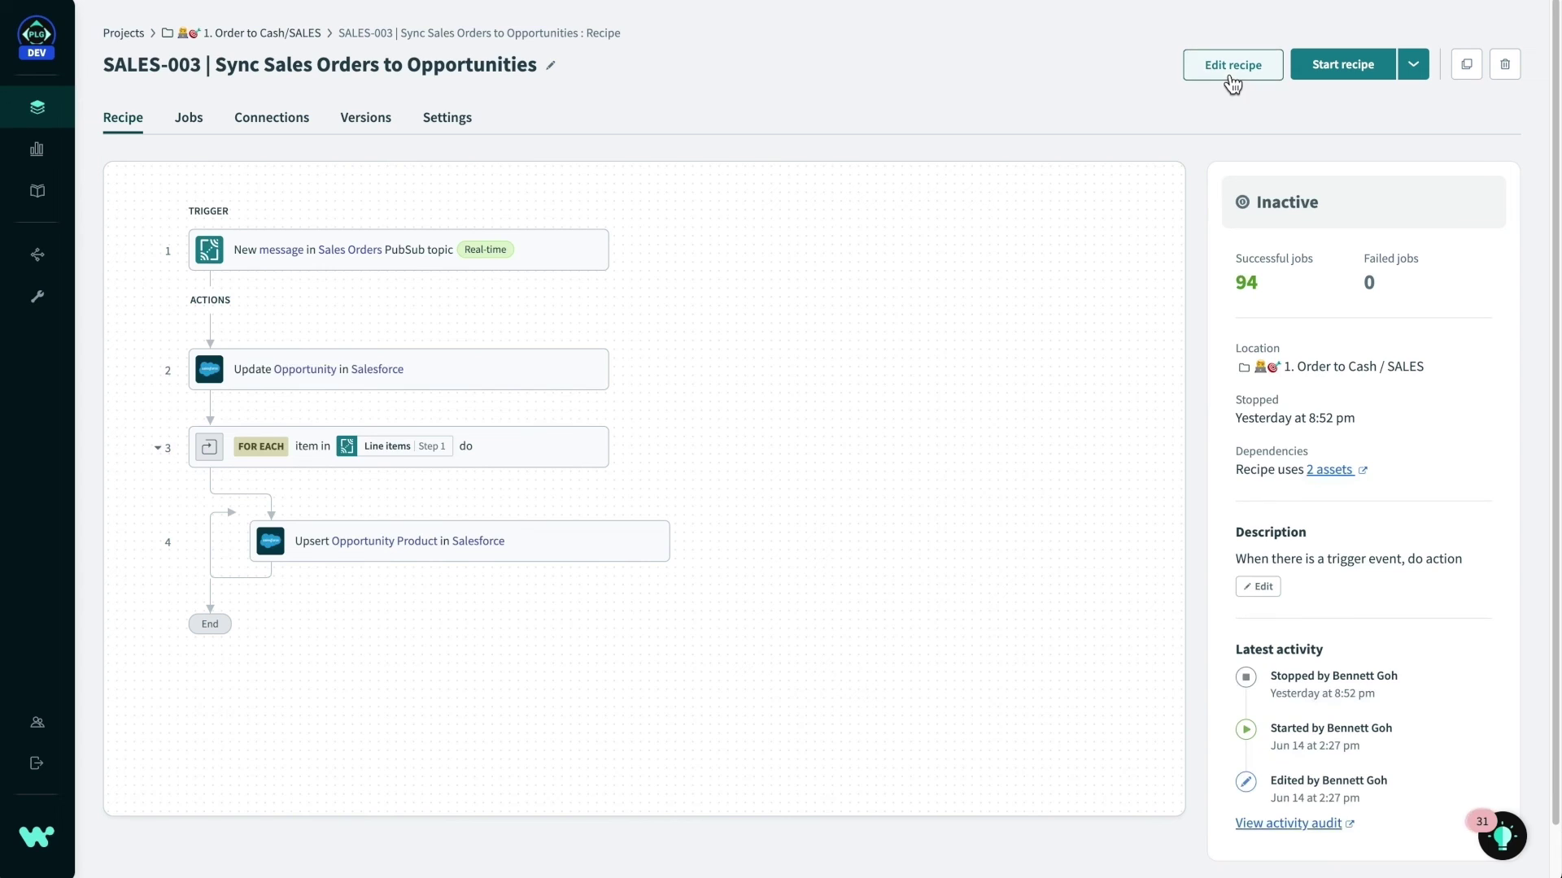
Edit SALES-003 and inspect its PubSub trigger, Update Opportunity, and Upsert Opportunity Product steps.
click(1232, 65)
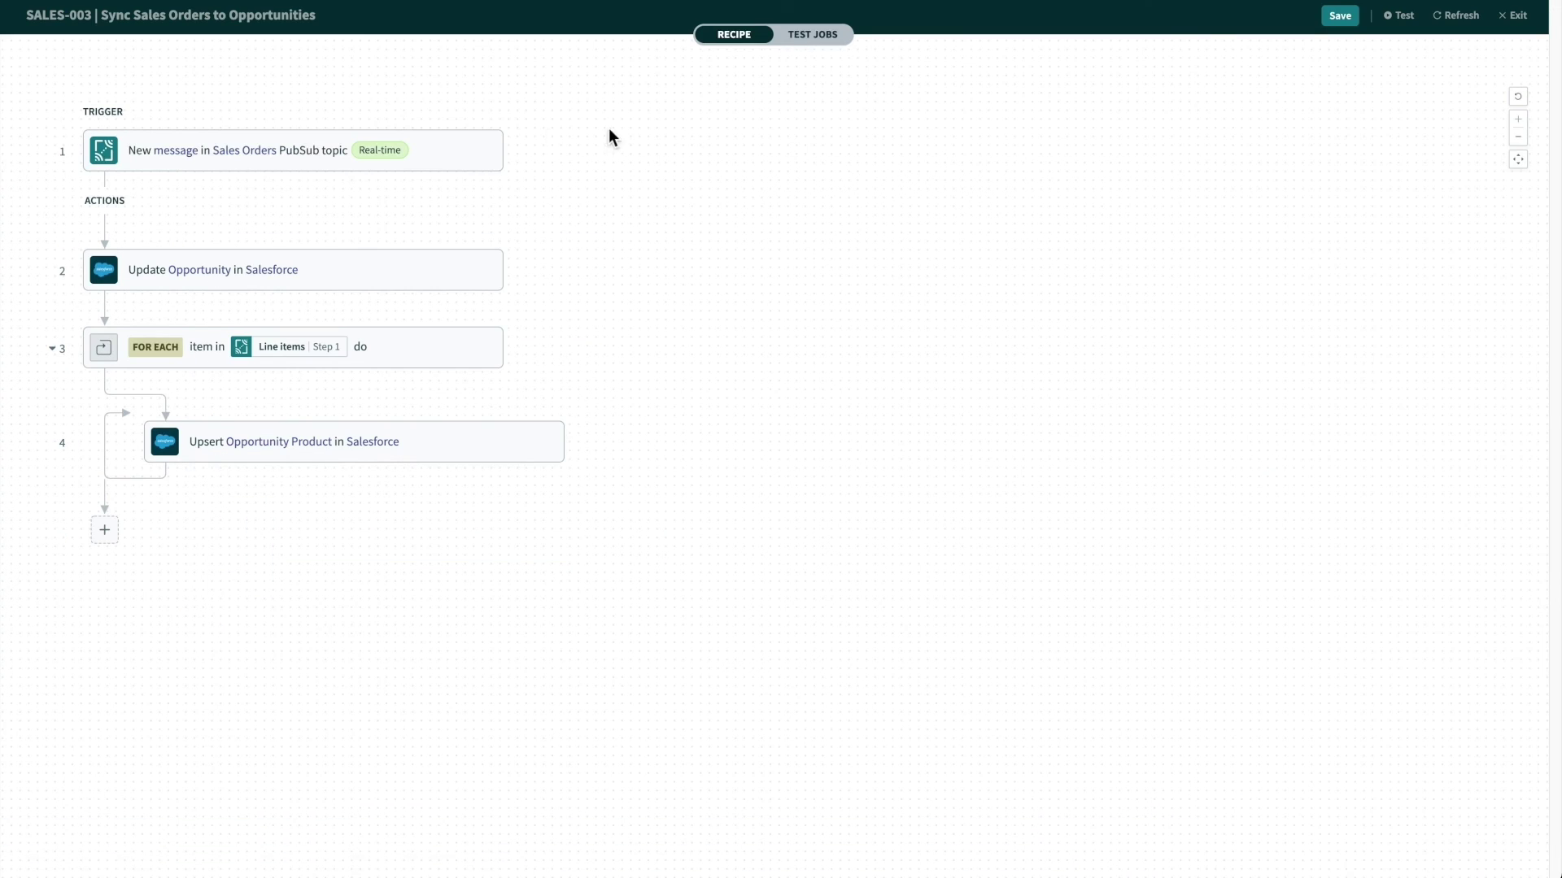
click(453, 155)
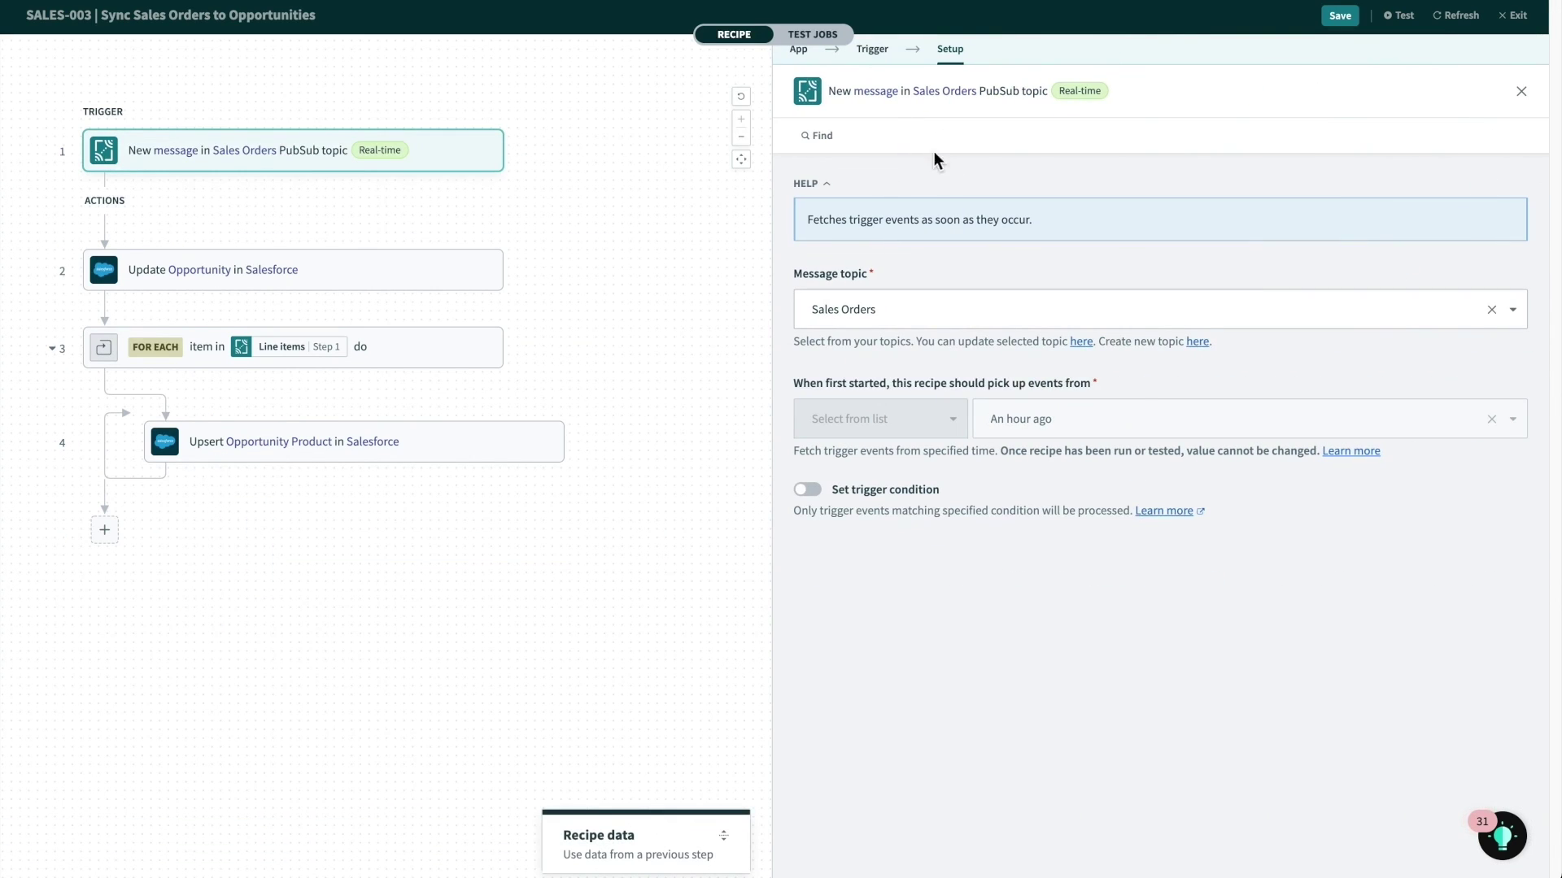
click(421, 283)
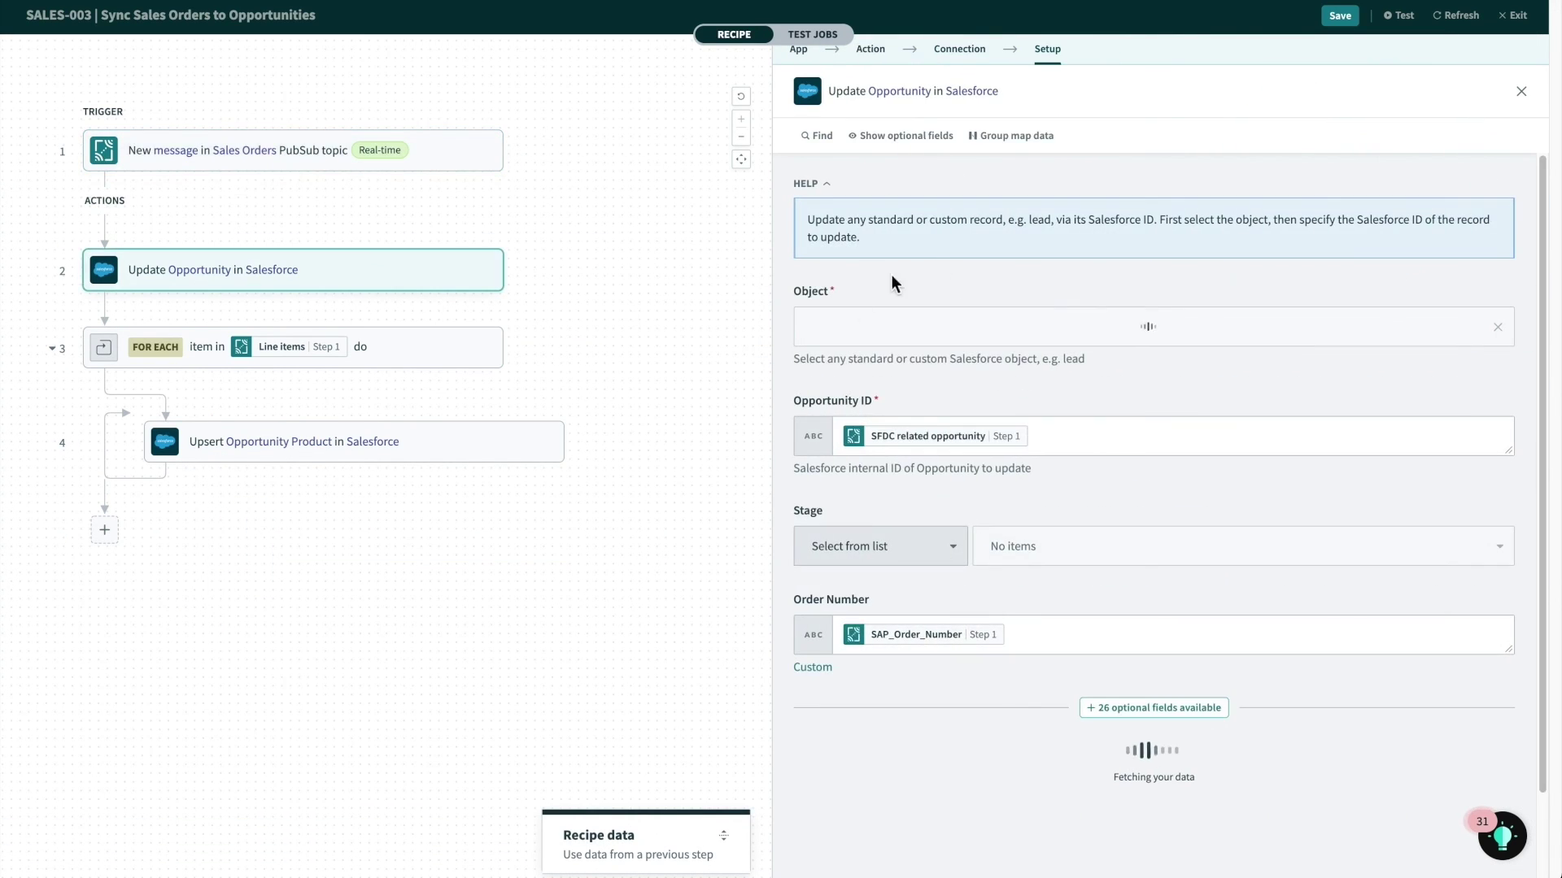
click(472, 444)
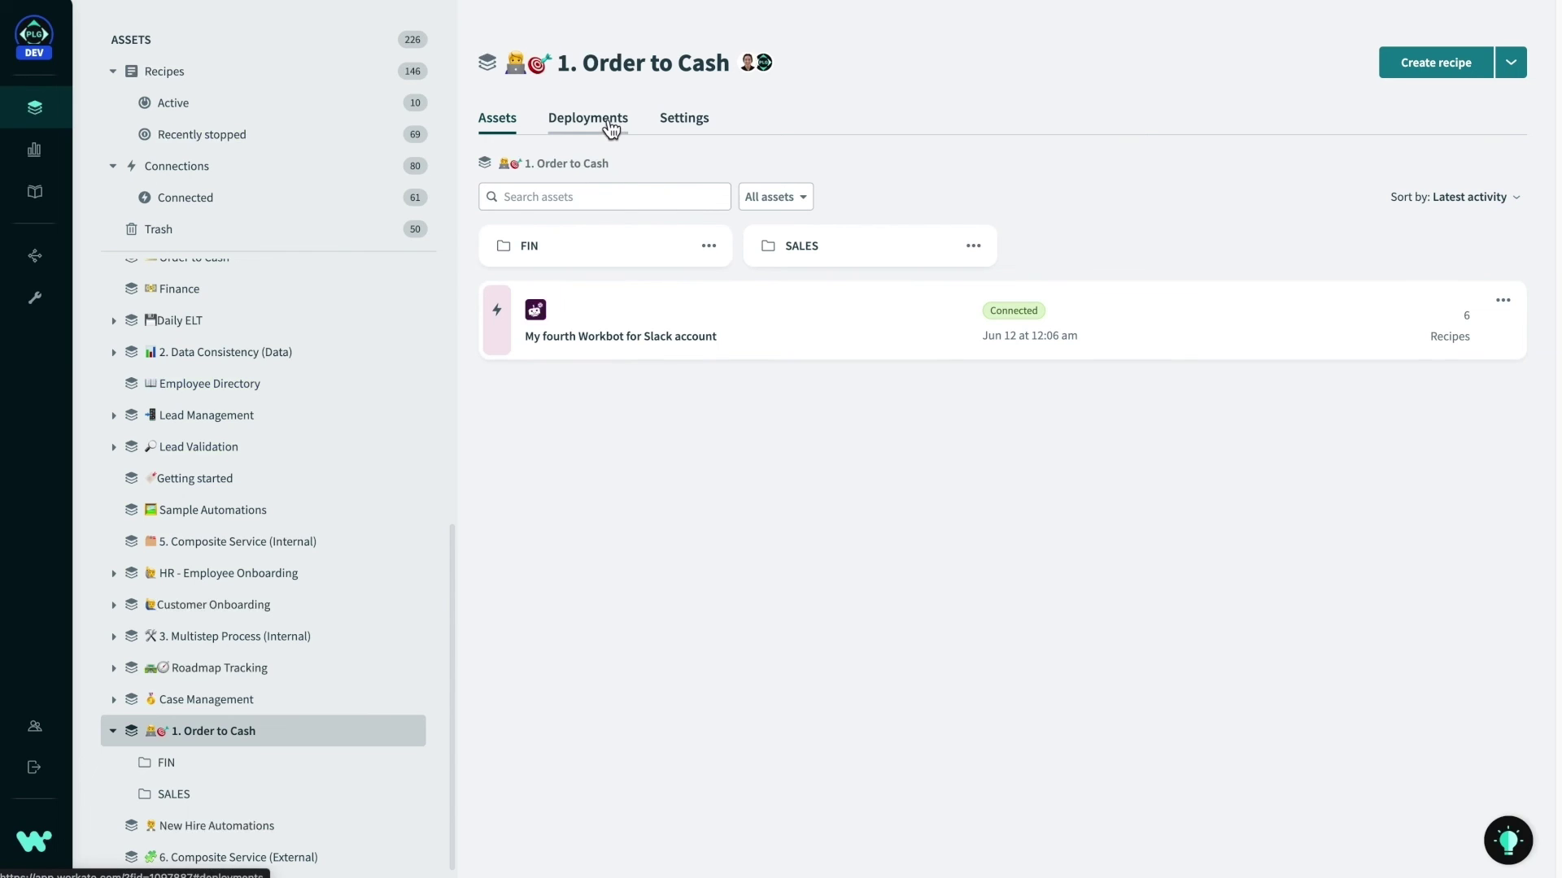
Begin deploying the whole project to the Test environment with the note 'V3'.
click(606, 120)
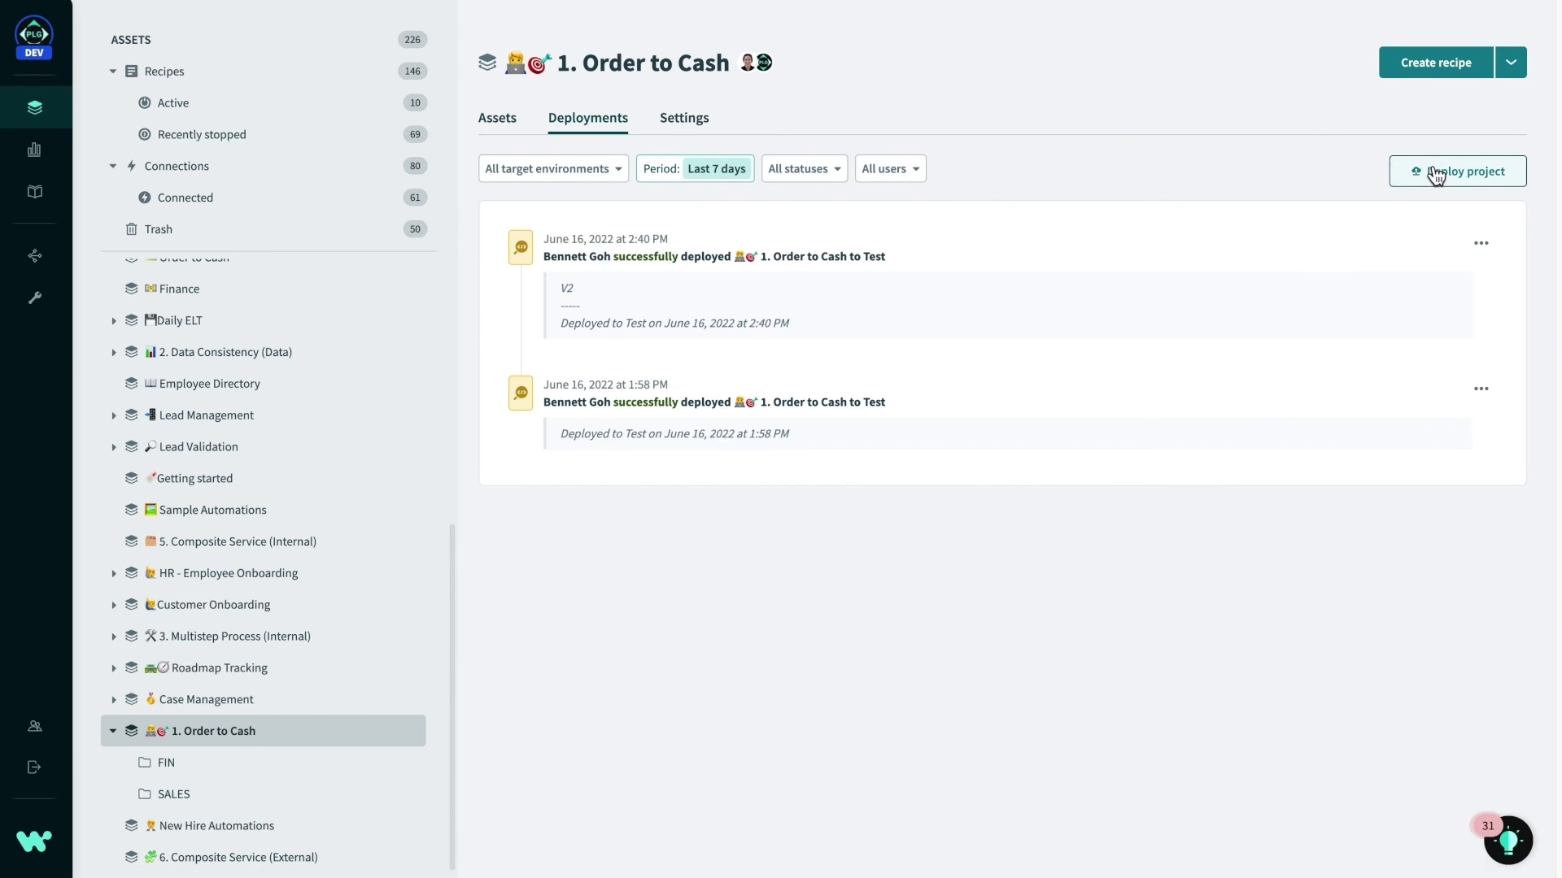
click(1432, 168)
click(802, 337)
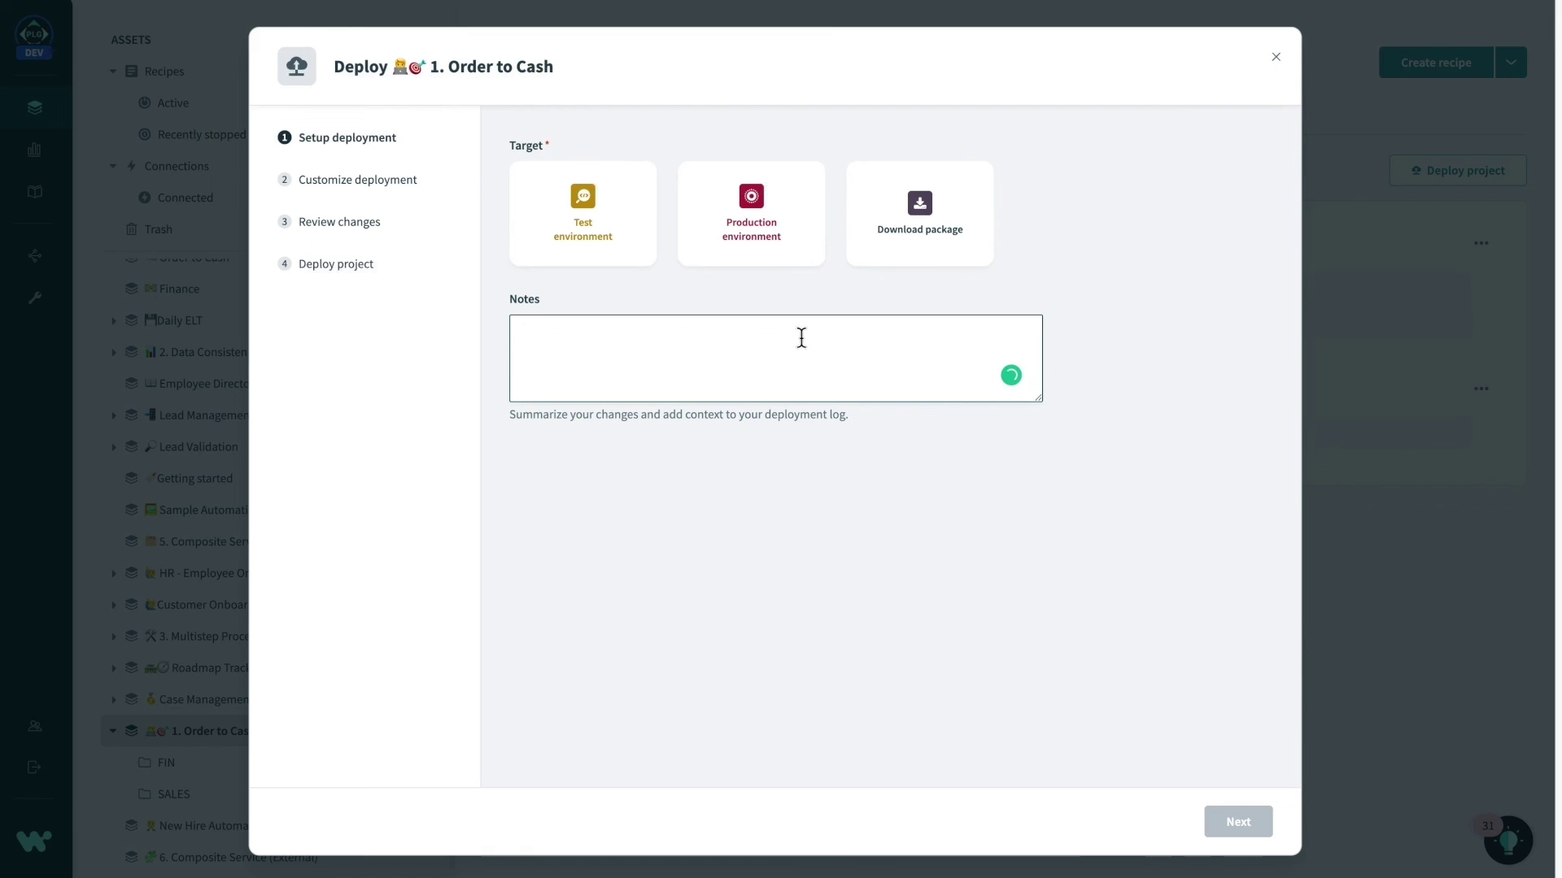
text(V3)
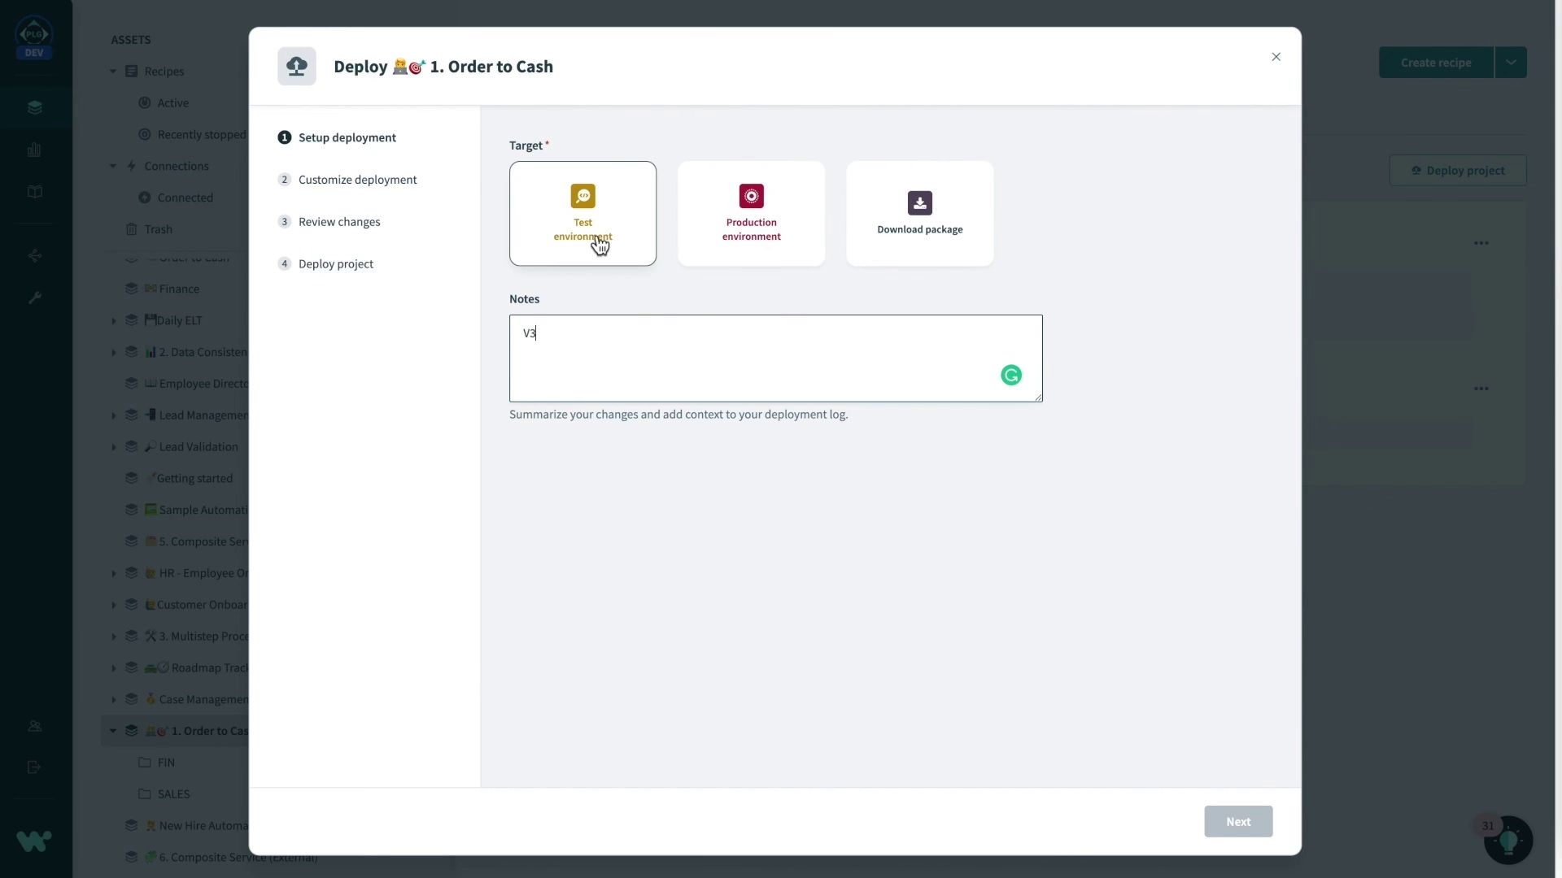
click(600, 244)
click(1230, 823)
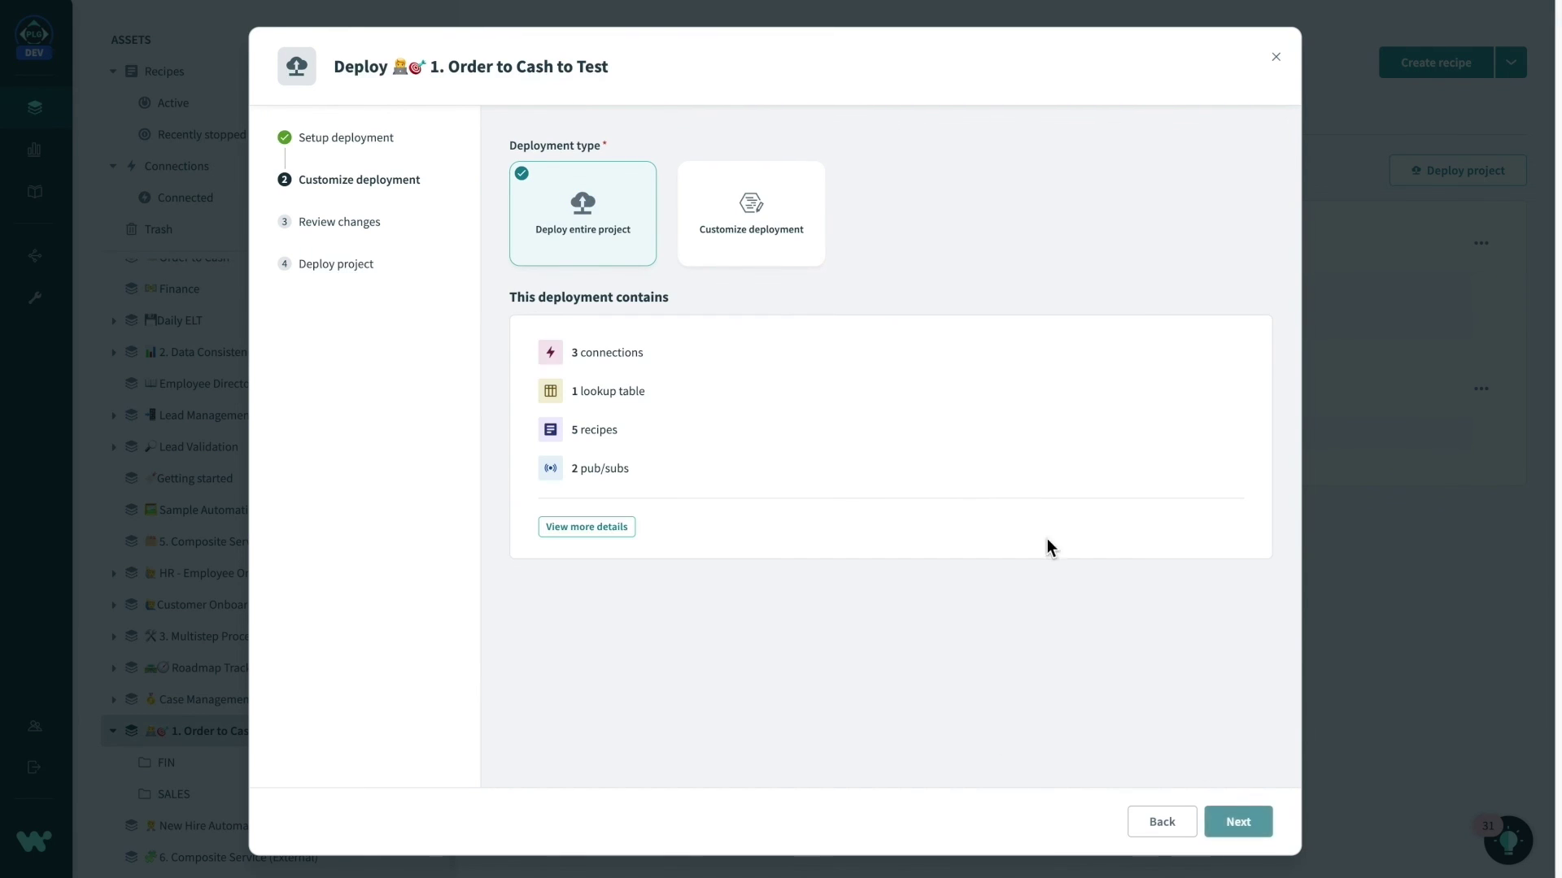
Review the deployed assets, including recipes using Salesforce Opportunities pub/sub, and confirm the deployment.
click(608, 528)
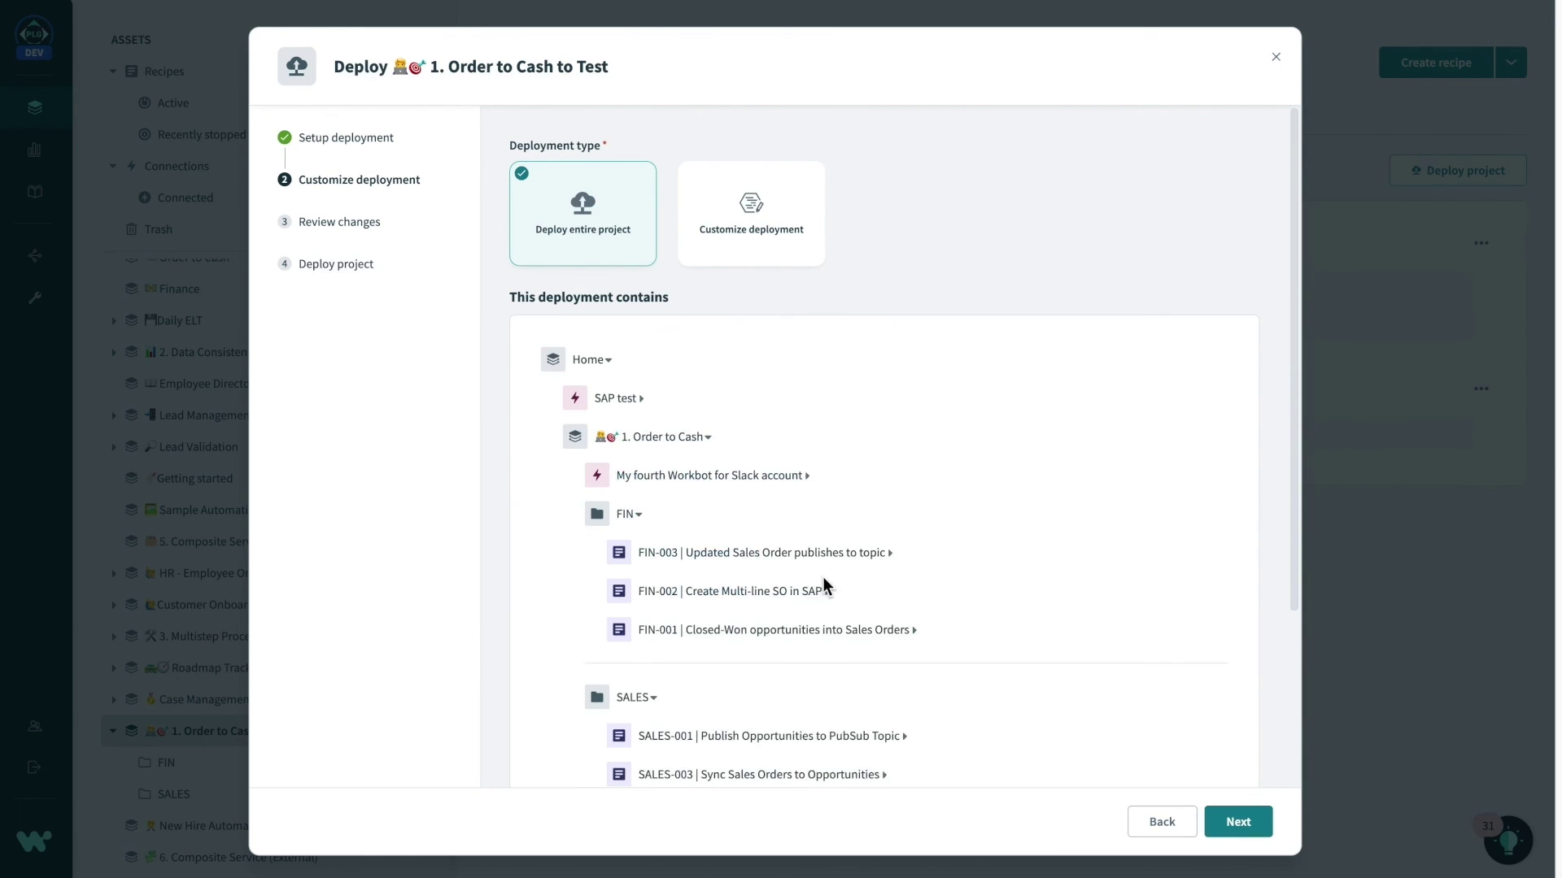
scroll(813, 573, down, 3)
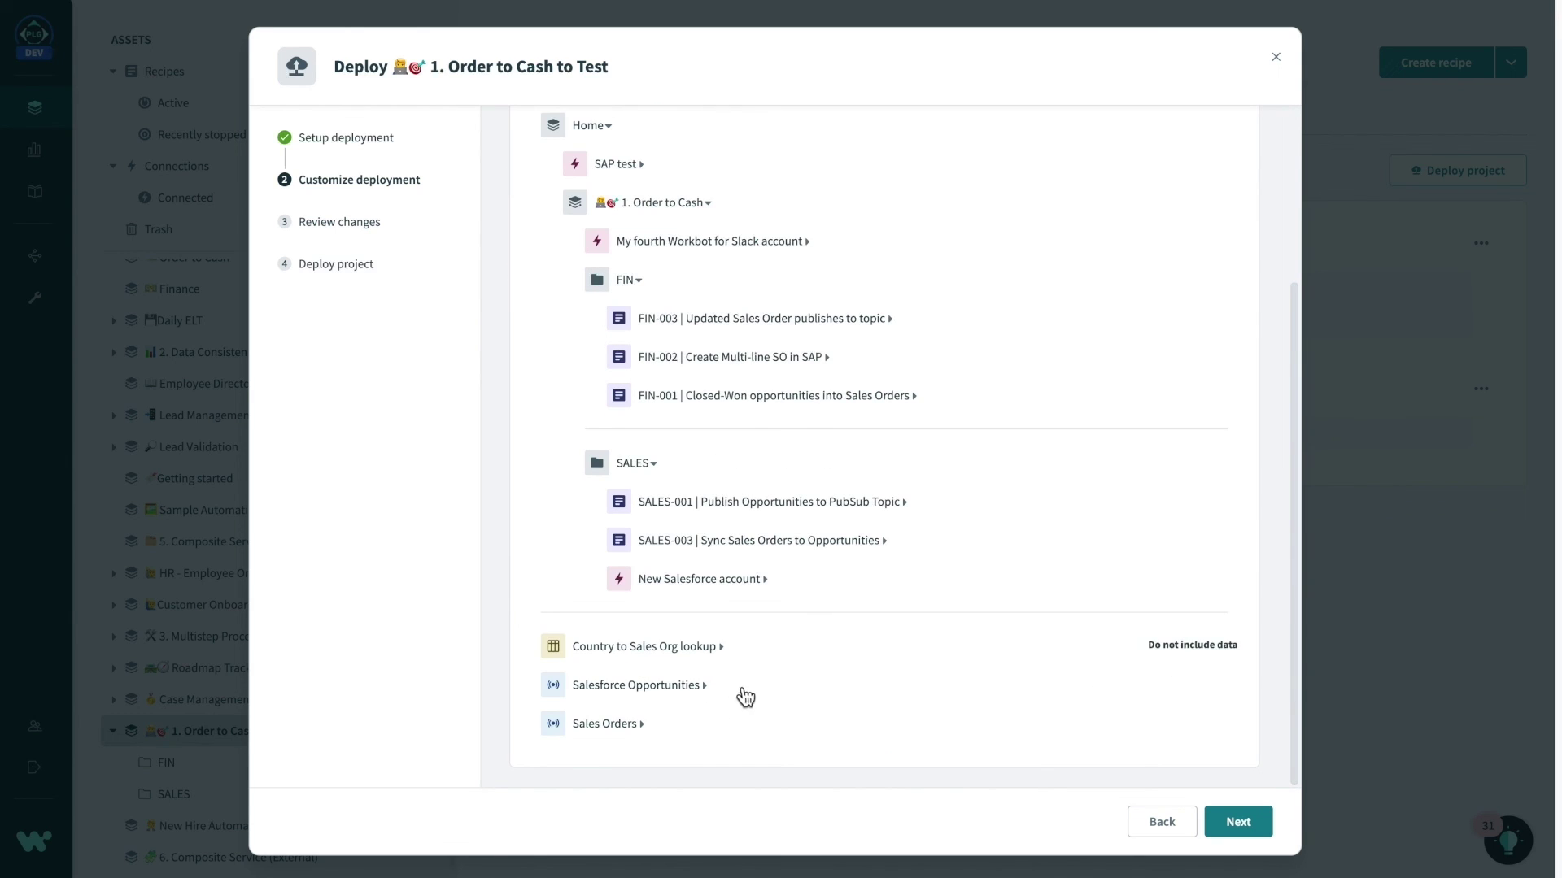
click(716, 685)
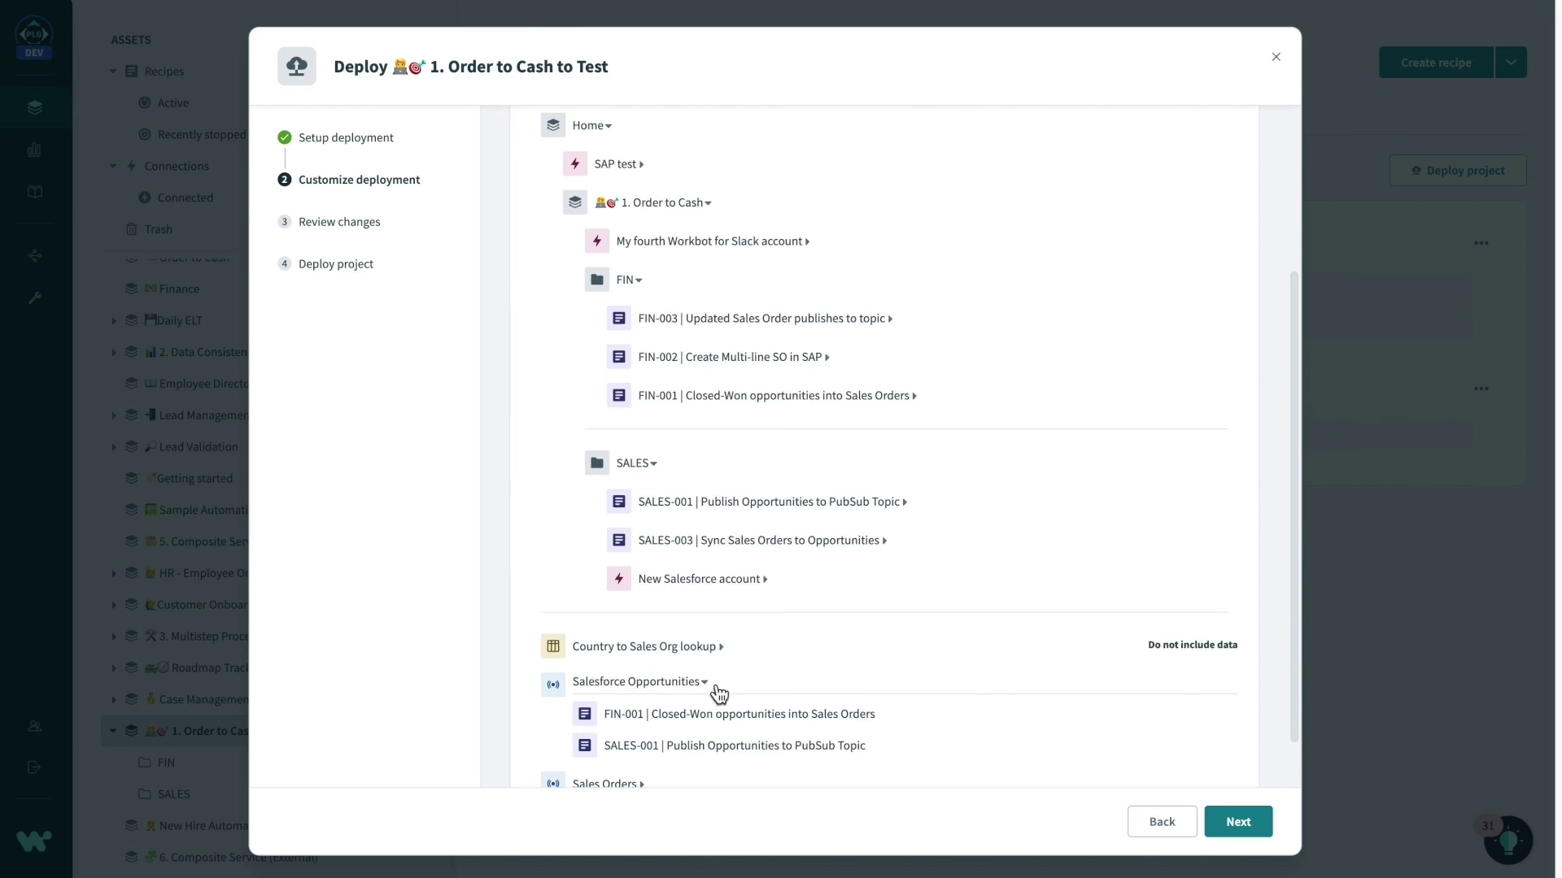
scroll(750, 723, down, 1)
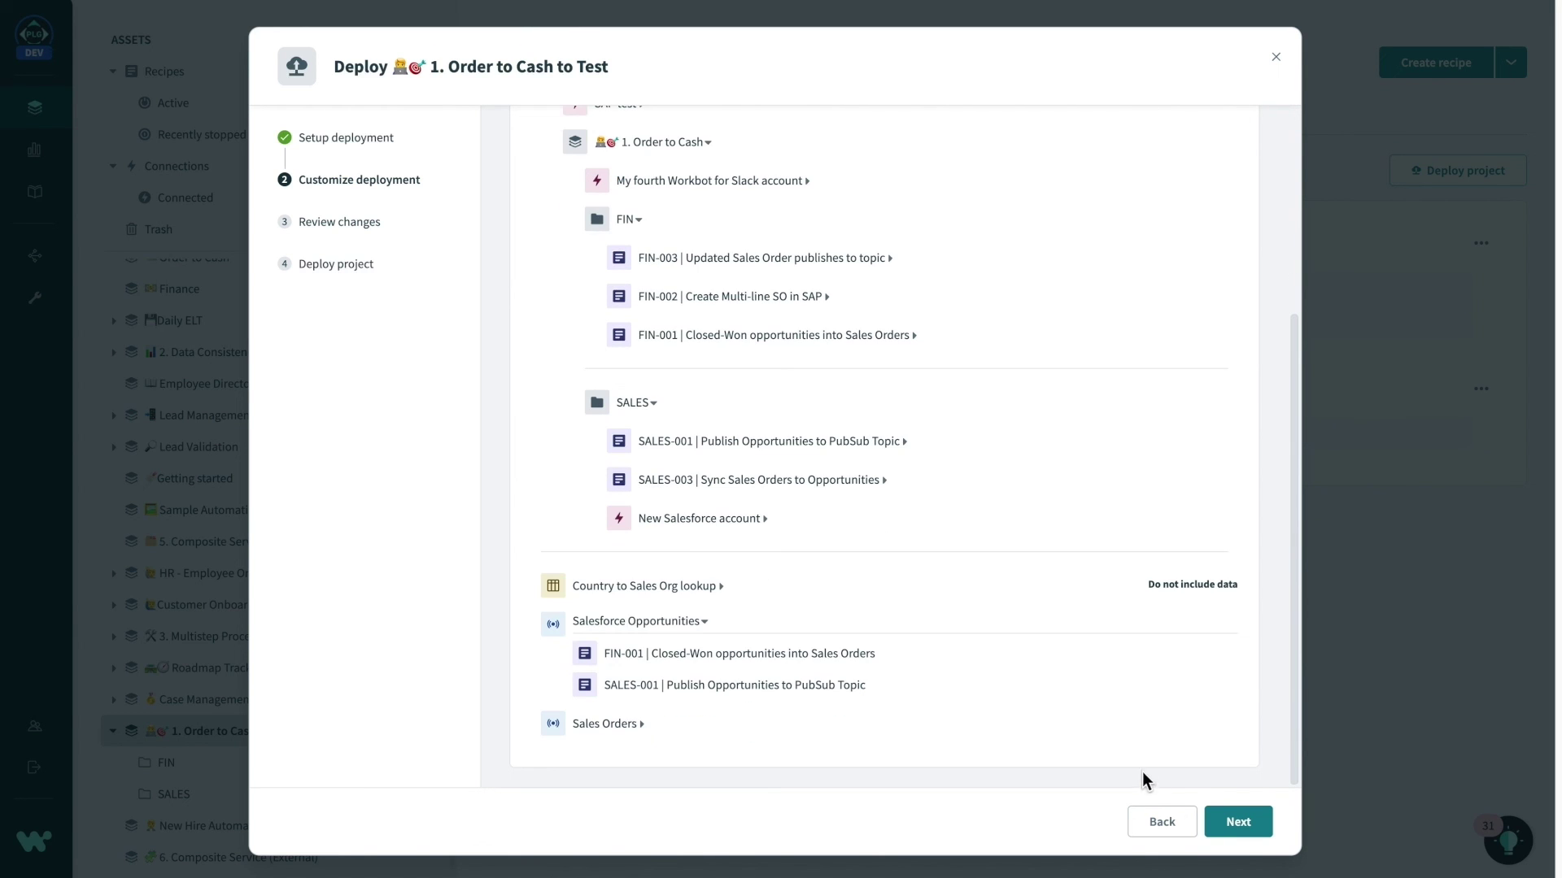
click(1238, 821)
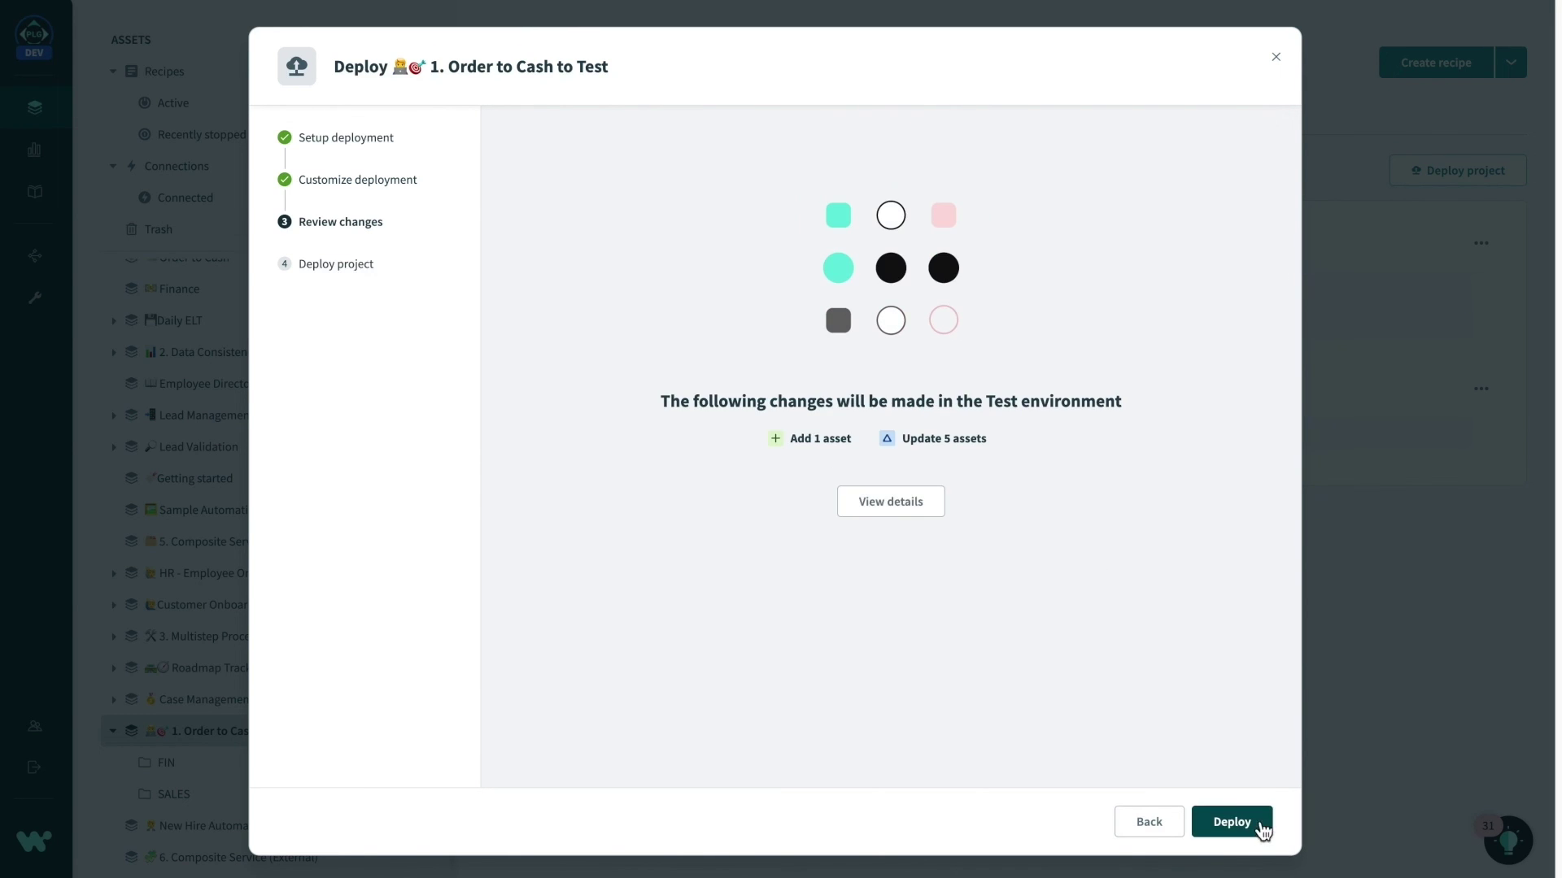
click(1250, 825)
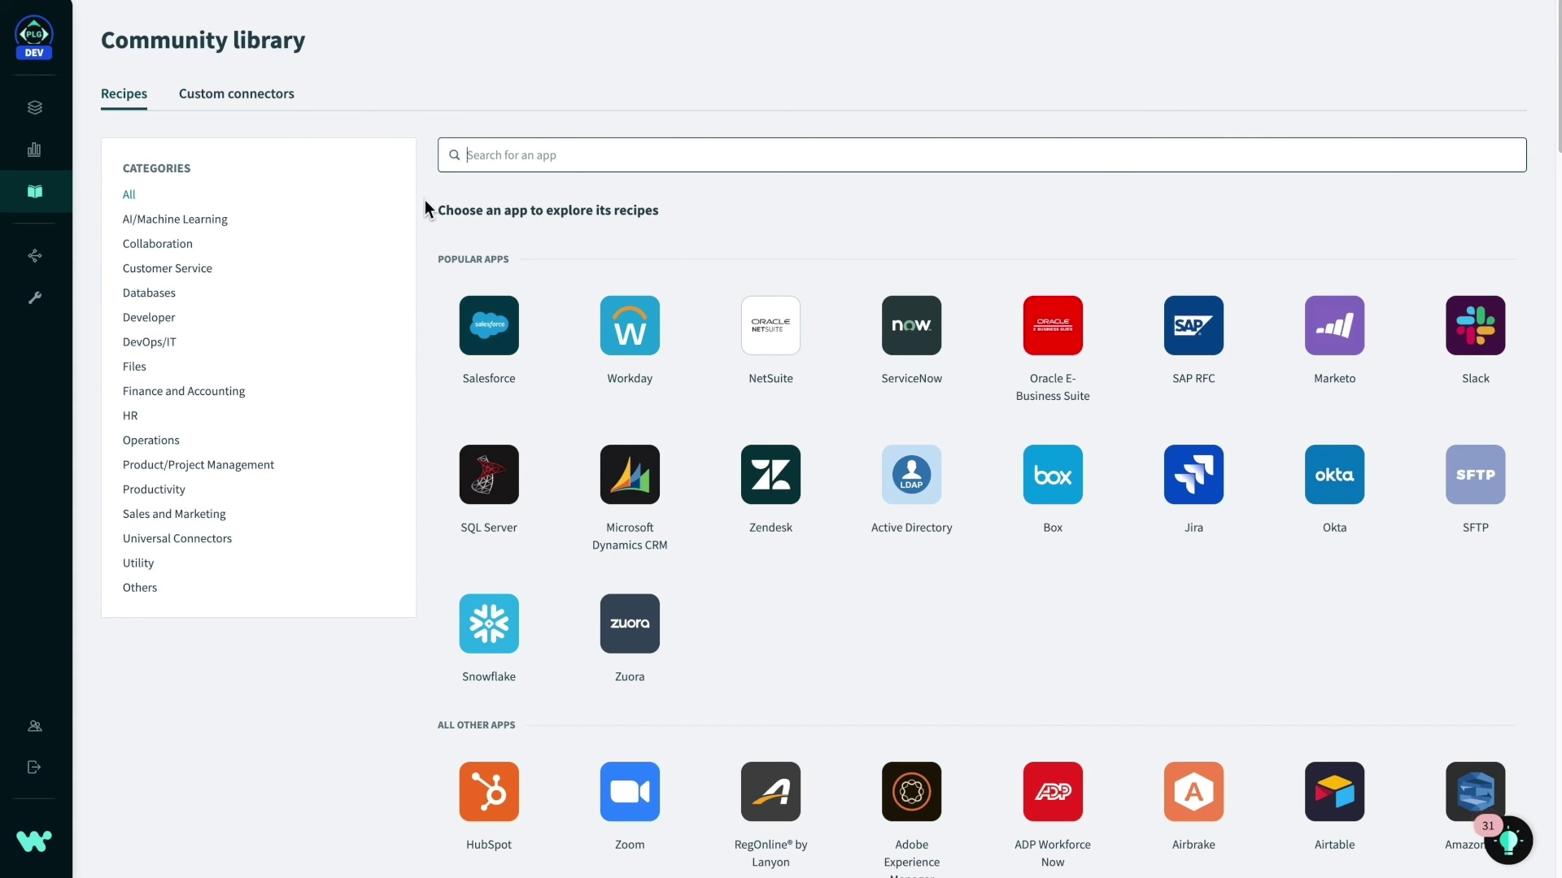
Search the community recipe library for 'Order to cash'.
click(490, 331)
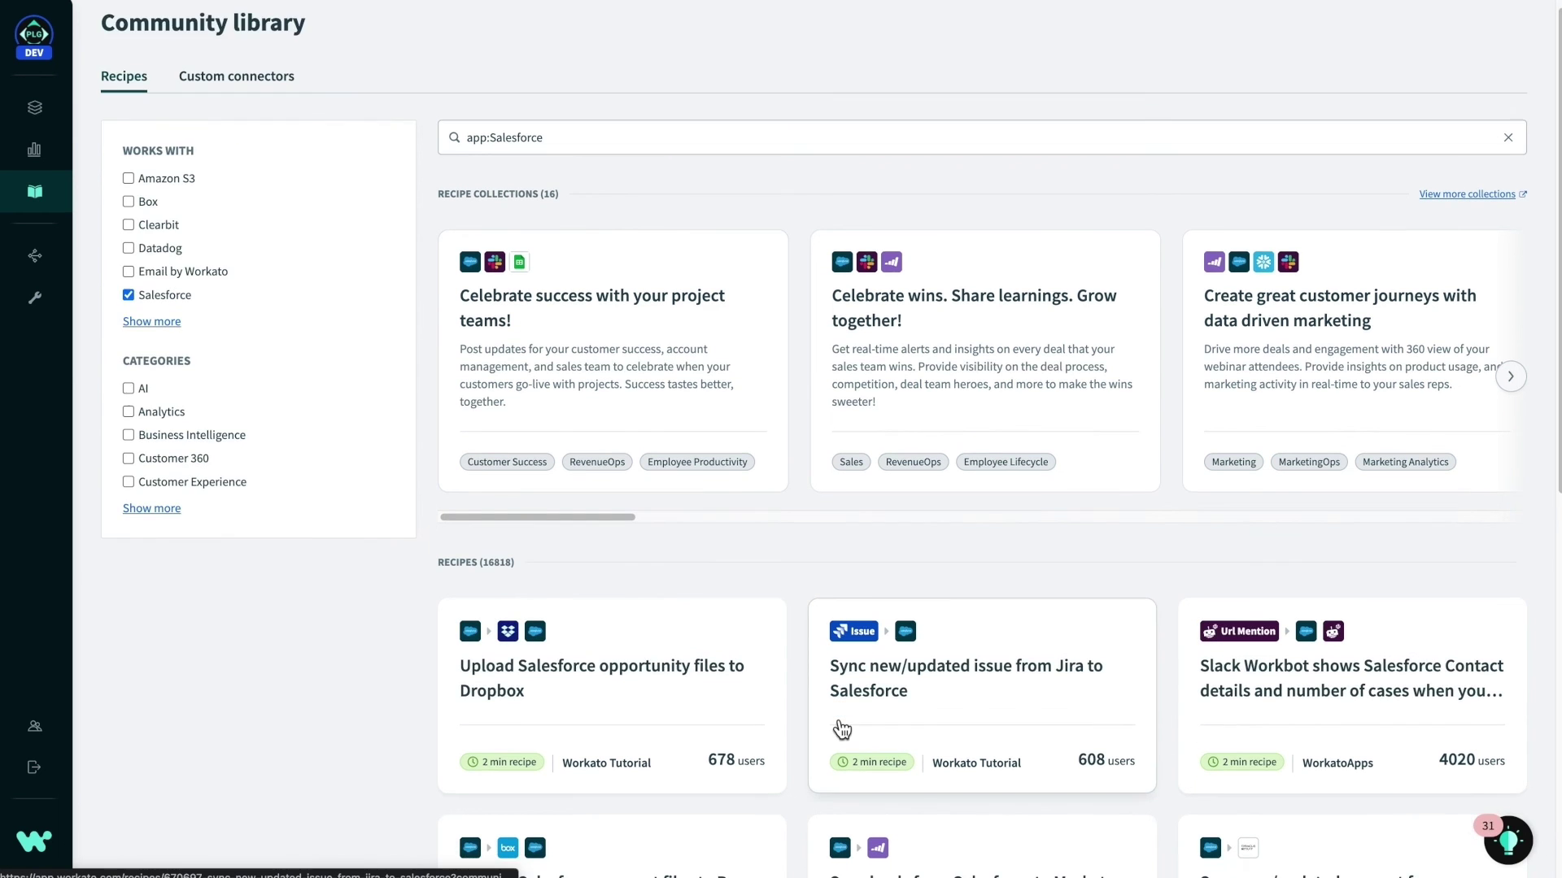
scroll(842, 729, down, 2)
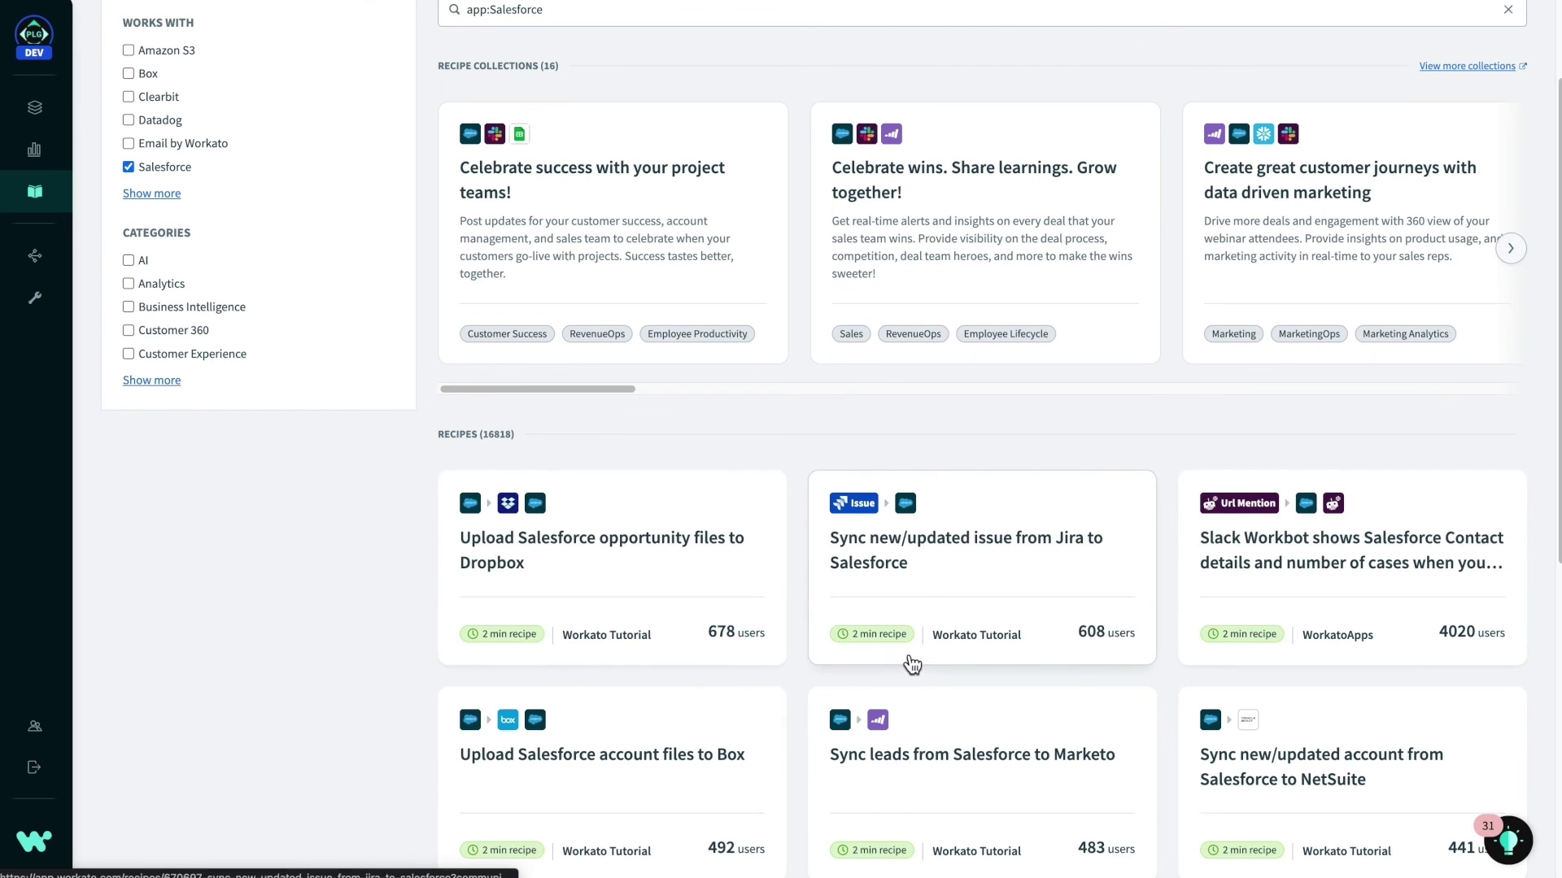
scroll(666, 56, up, 2)
click(677, 153)
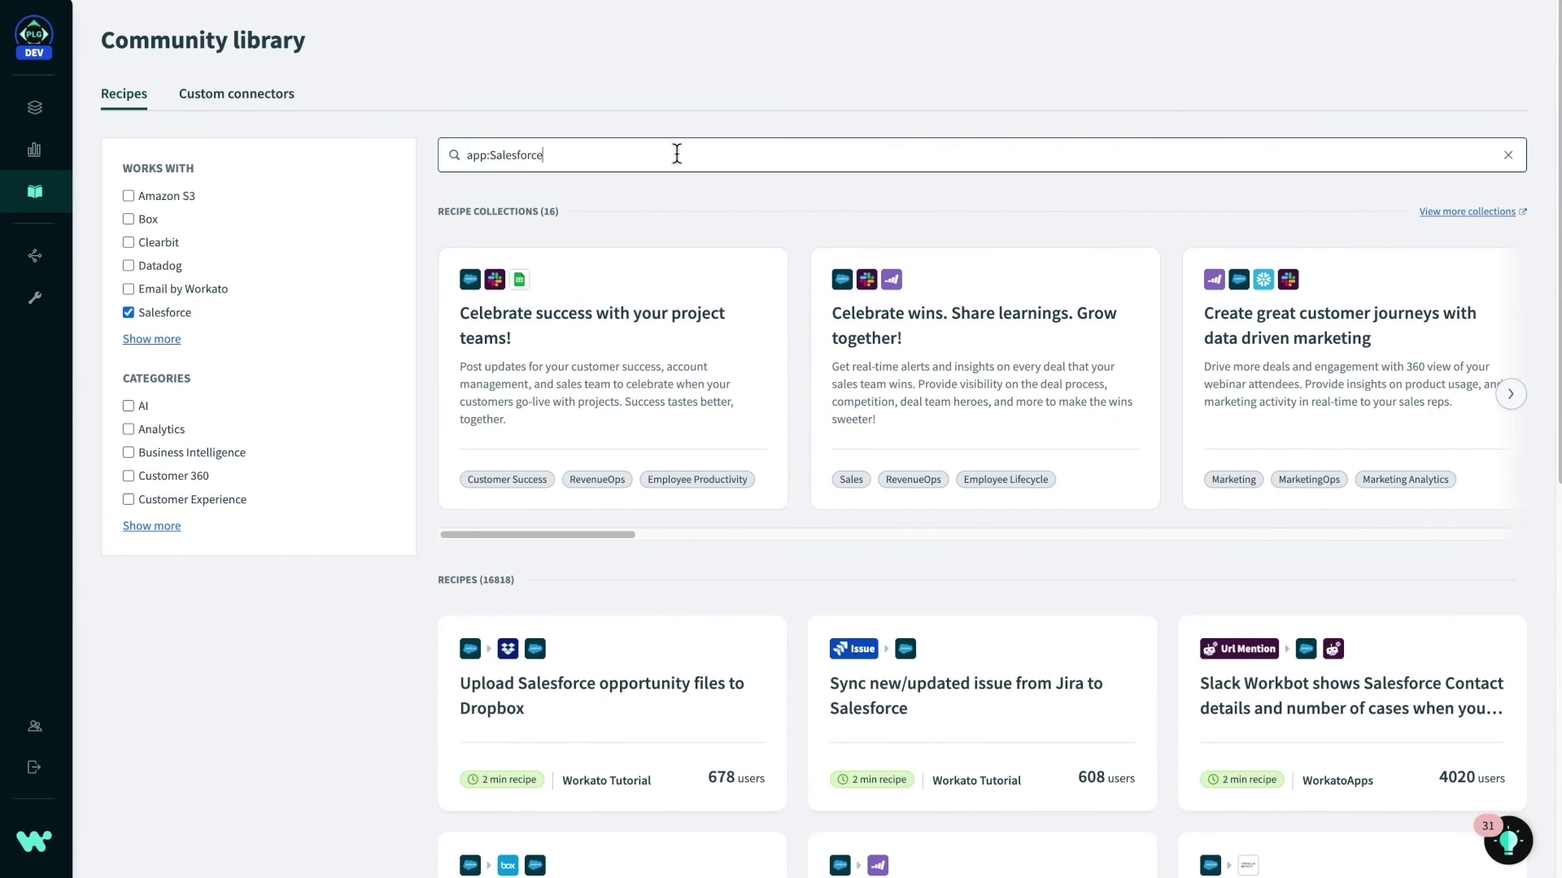
key(ctrl+a)
text(Order to cash)
key(Return)
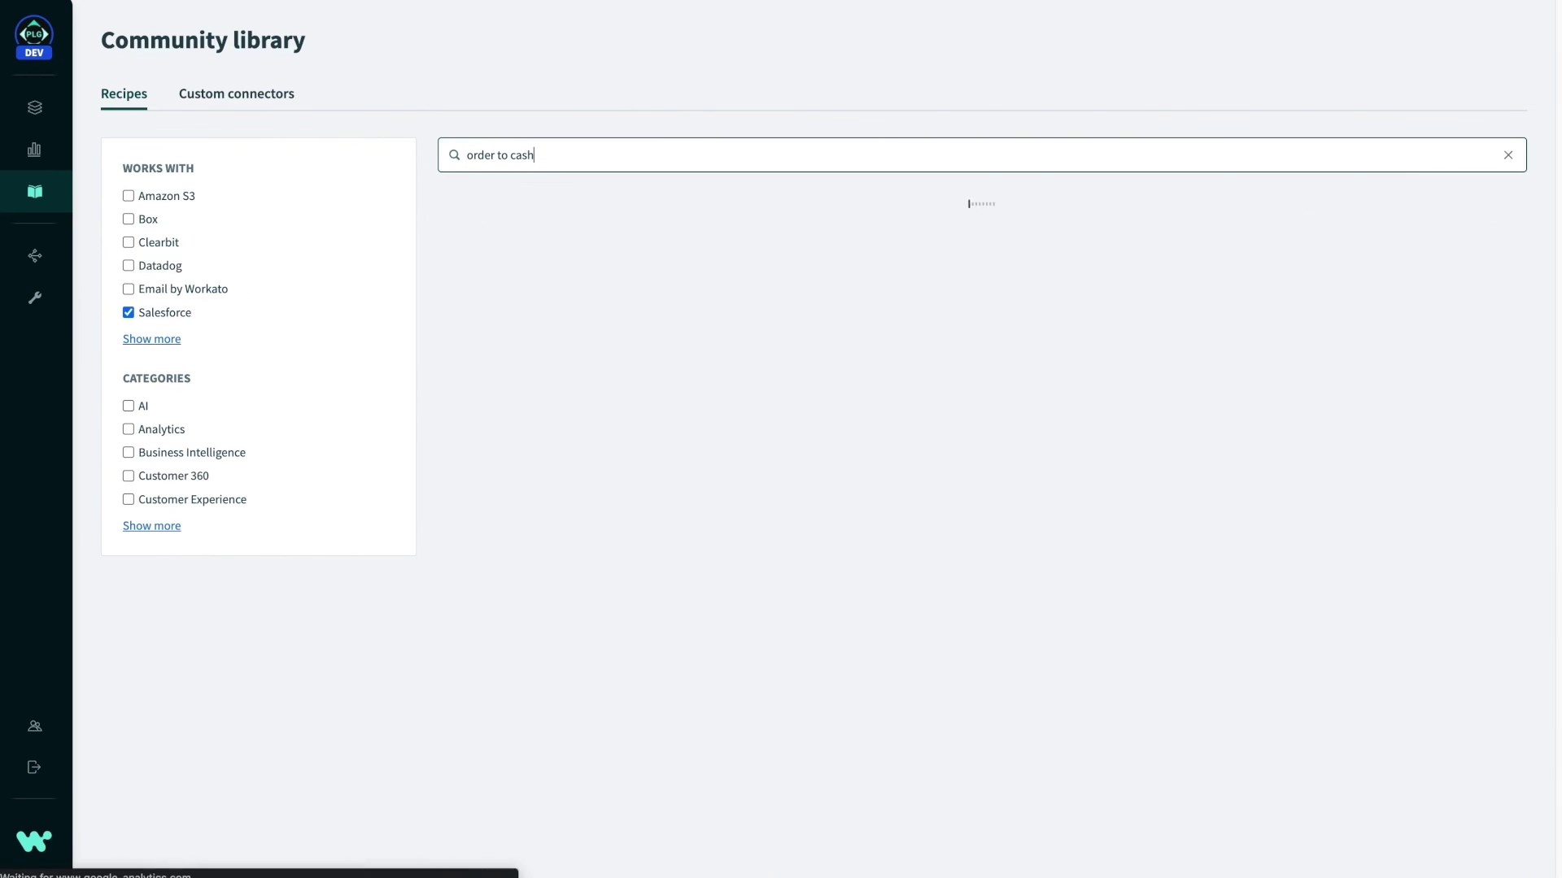
Open the Order to cash collection and its Netsuite Estimate-to-Salesforce Quote sync recipe.
click(628, 357)
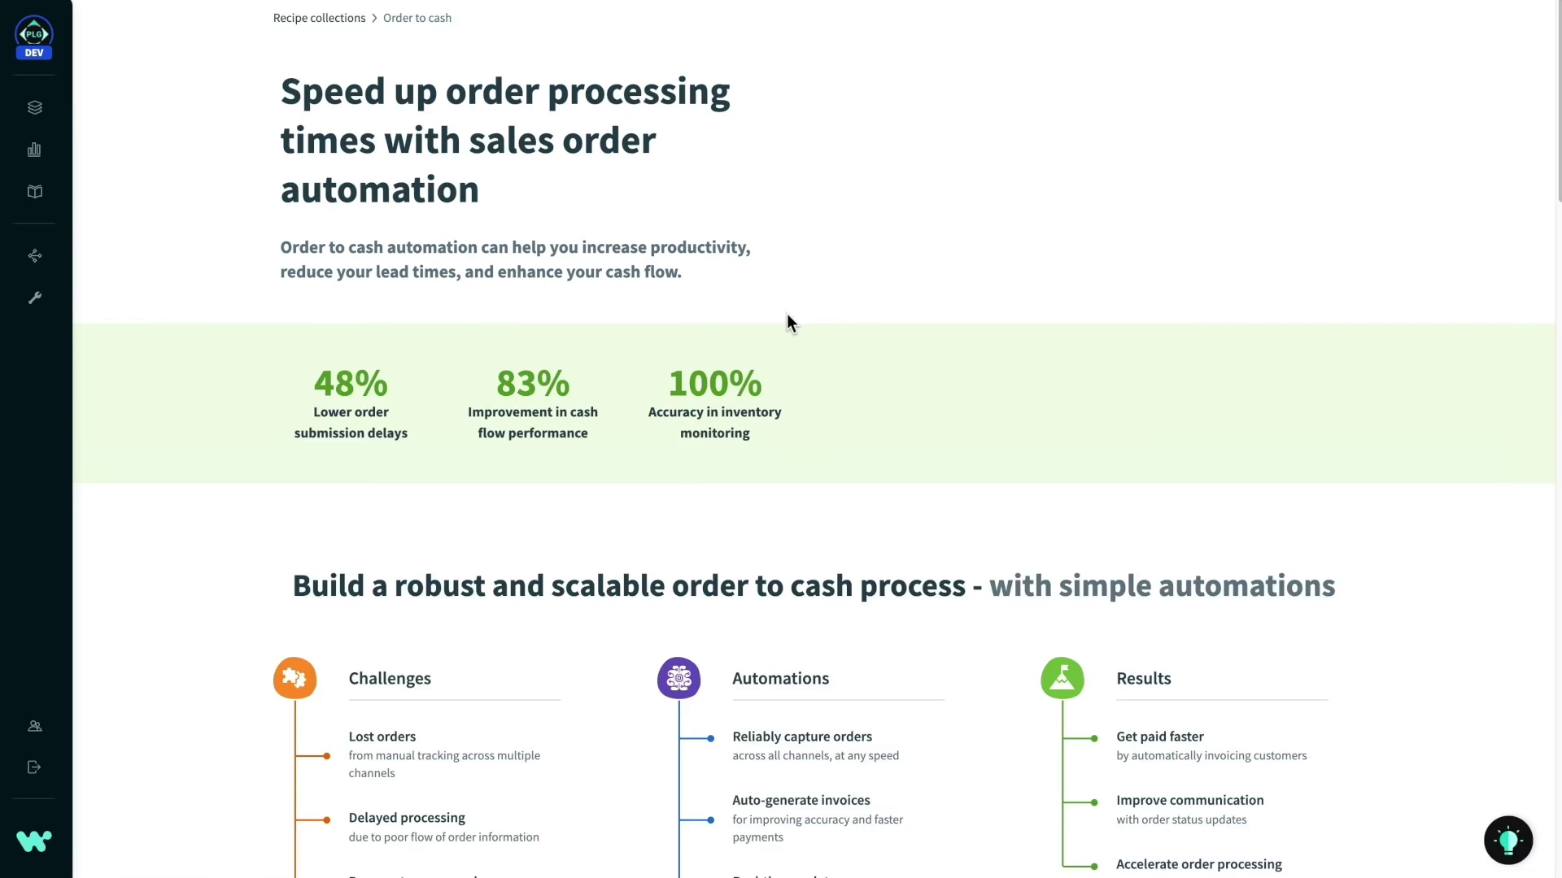
scroll(822, 547, down, 12)
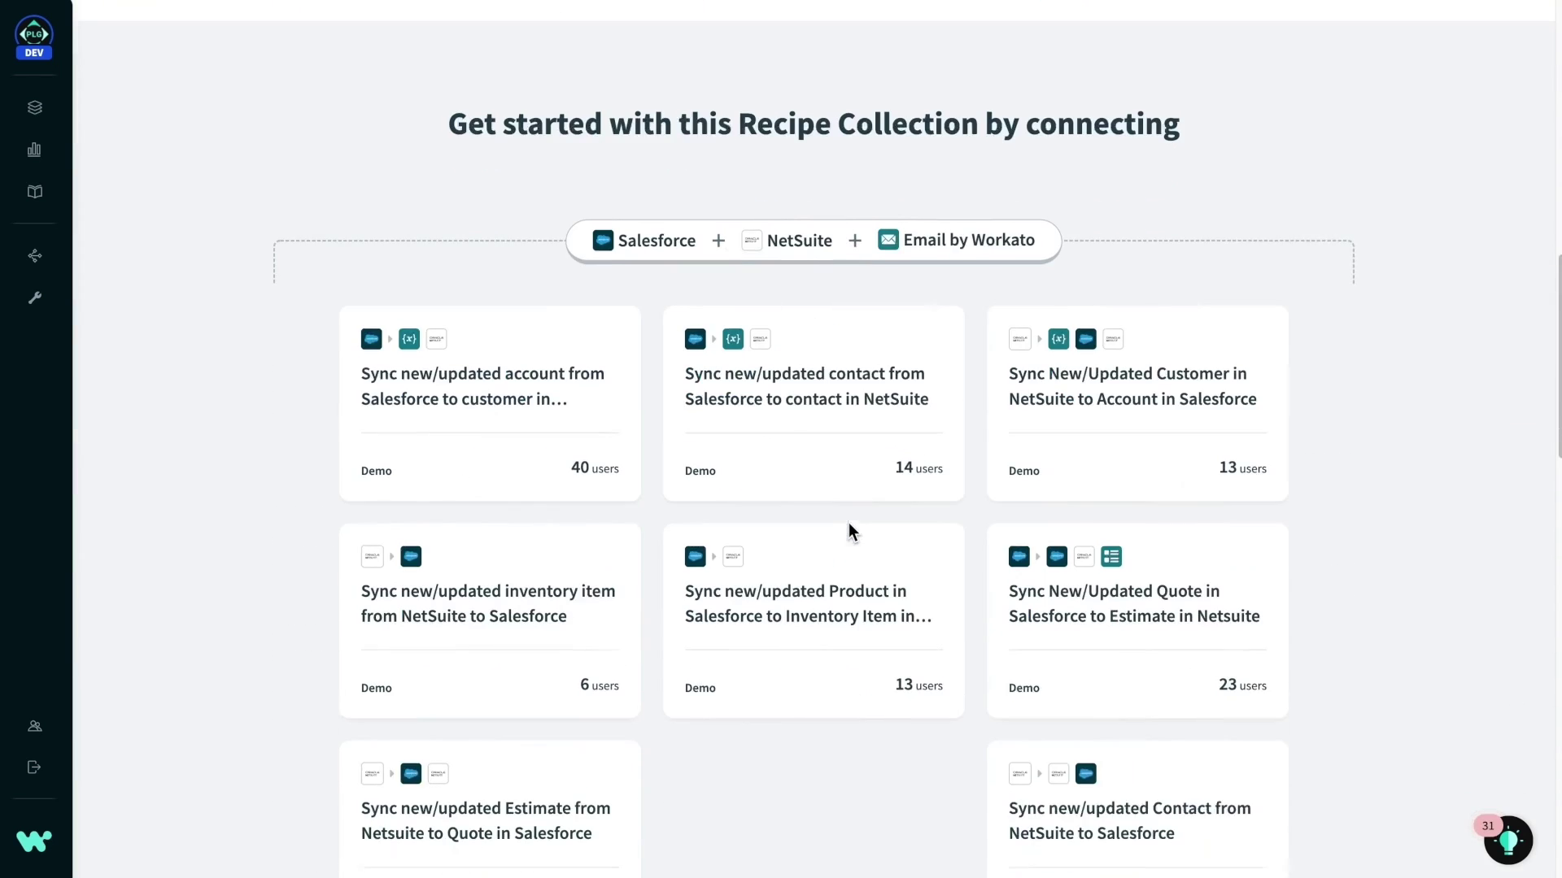
scroll(977, 666, down, 3)
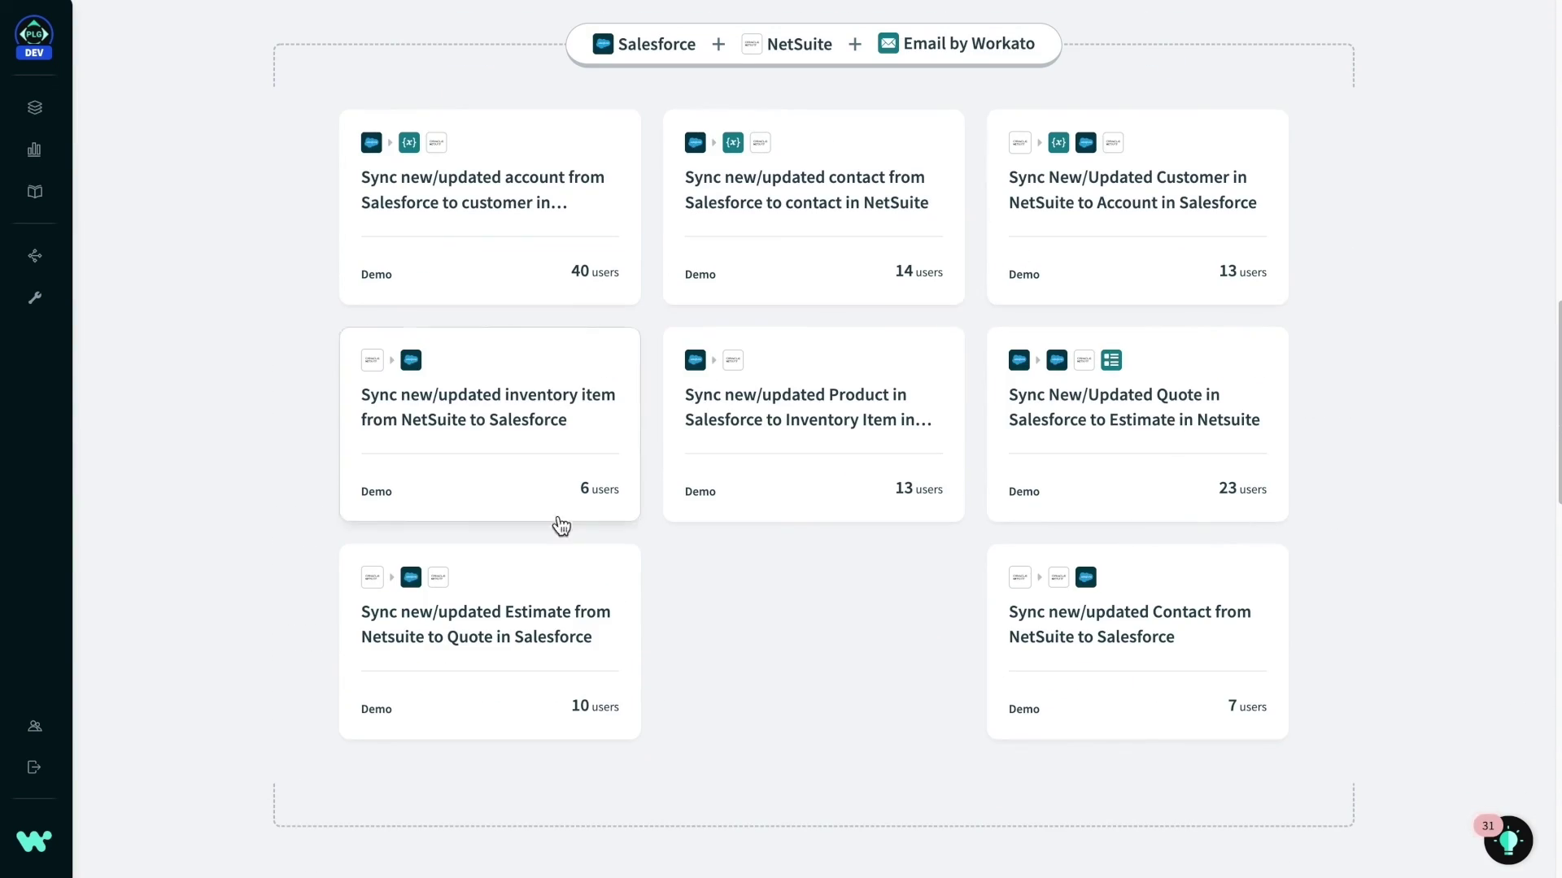
click(627, 641)
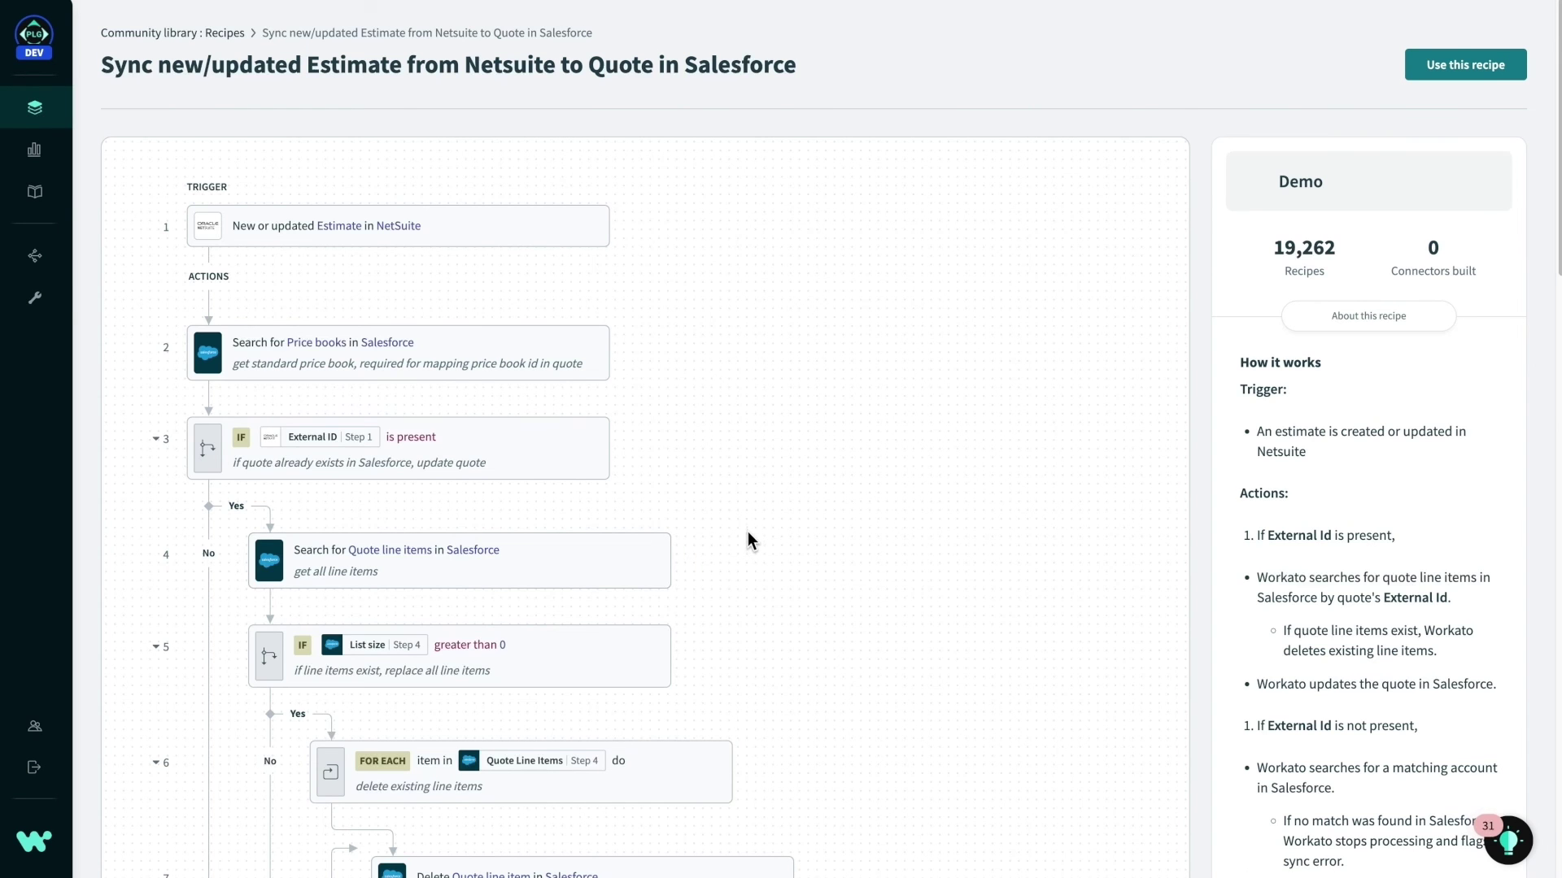
scroll(748, 532, down, 3)
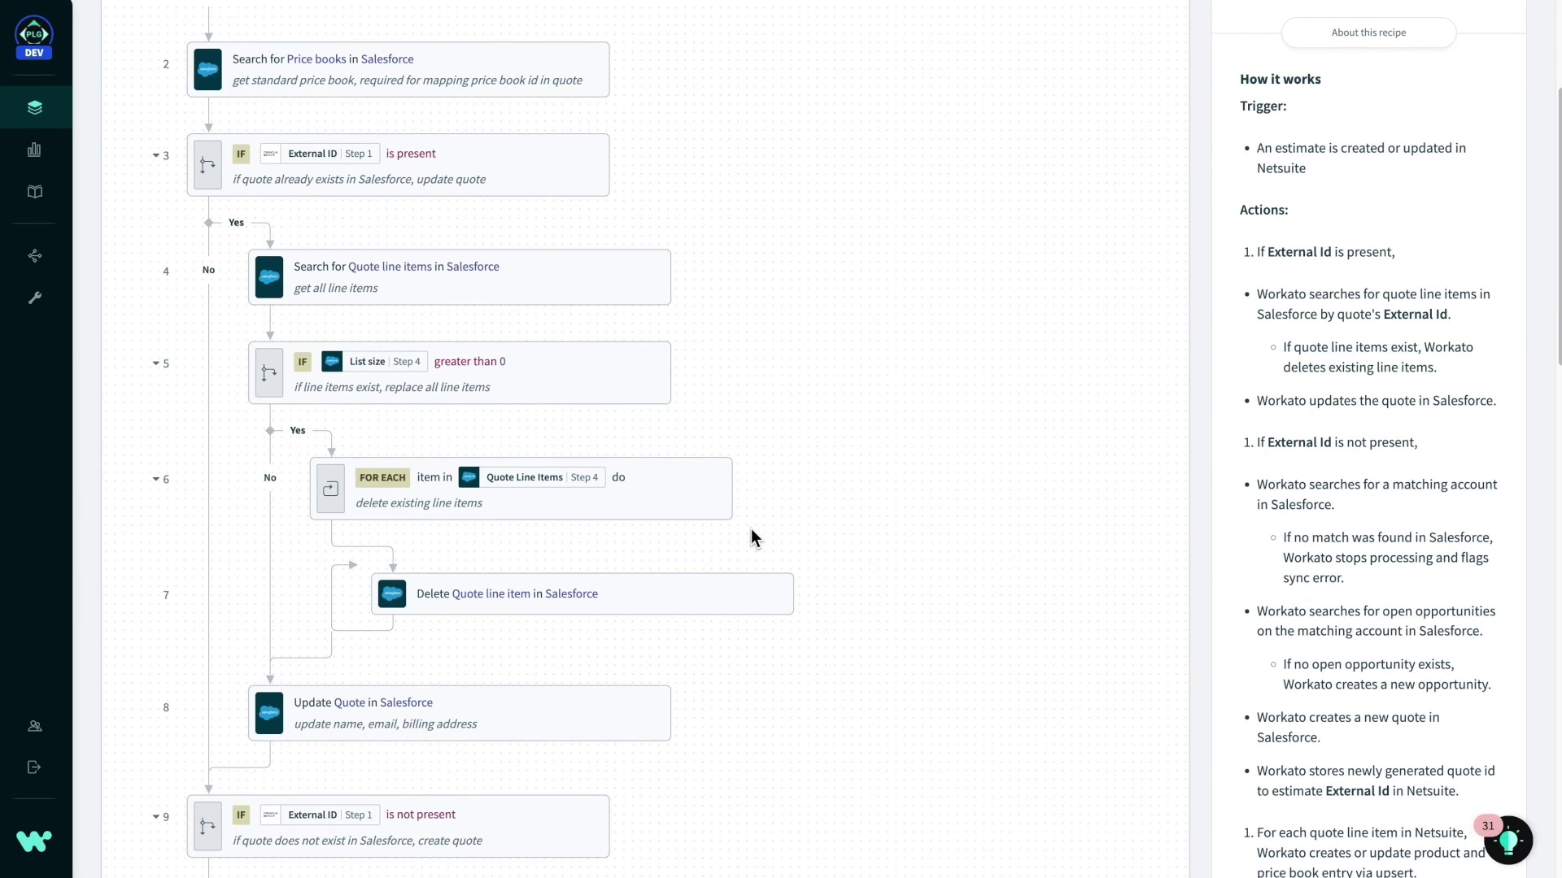